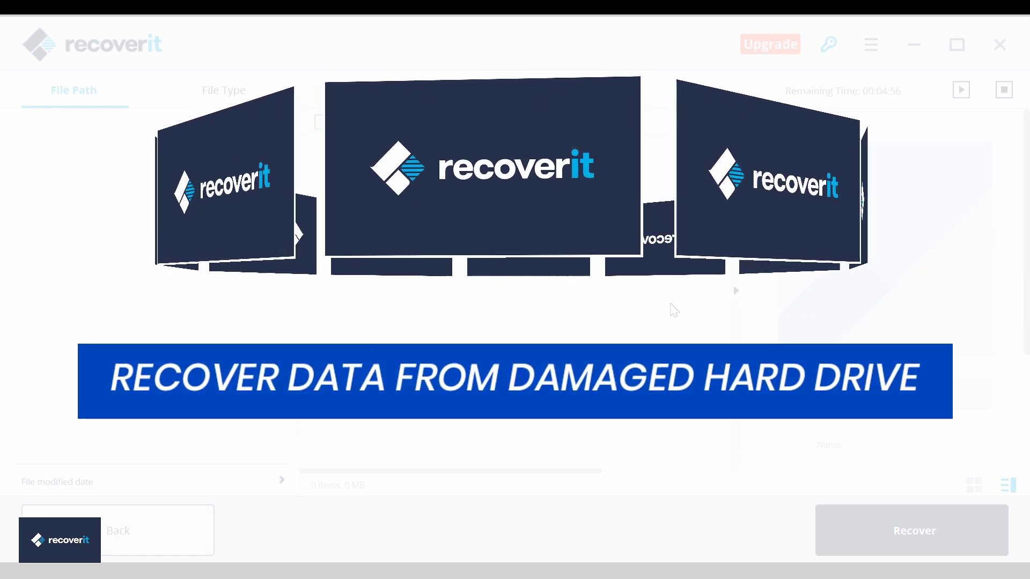
Stop the Recoverit scan, return to PowerPoint, and dismiss the Design Ideas suggestions
click(675, 310)
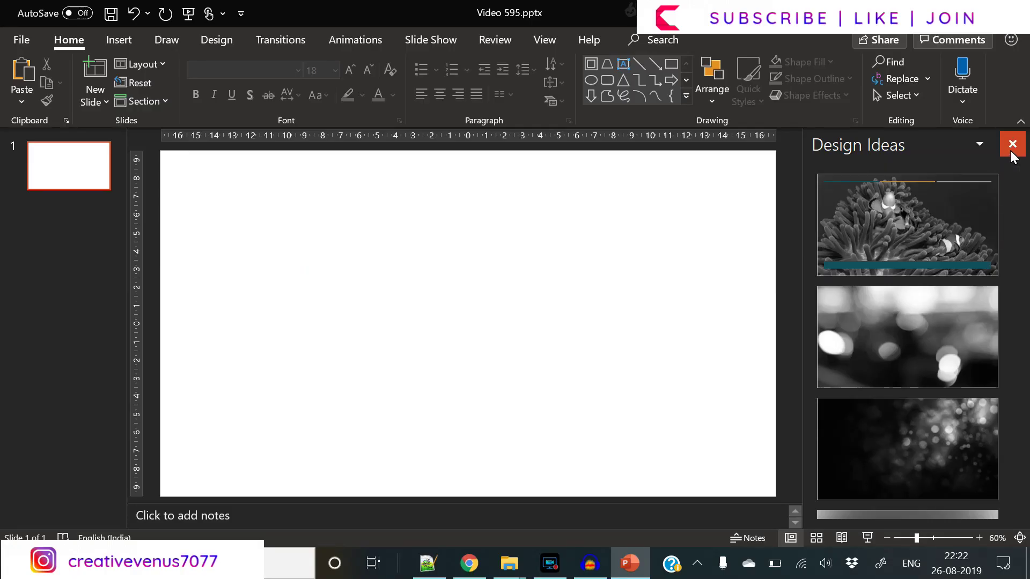
click(1012, 145)
Switch the slide background to gradient fill and rearrange its stops, with the middle stop at 53%
right_click(675, 327)
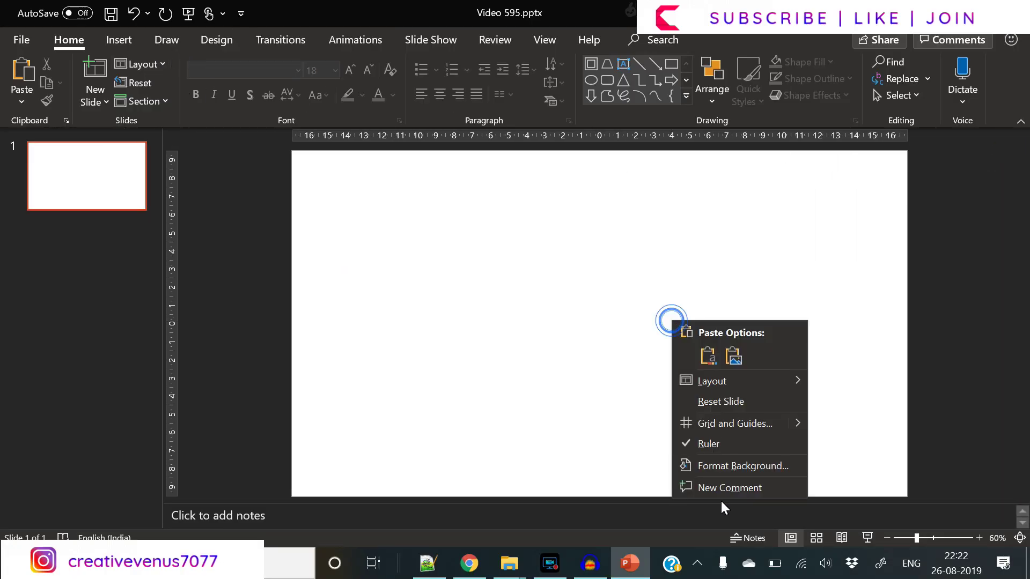
click(731, 472)
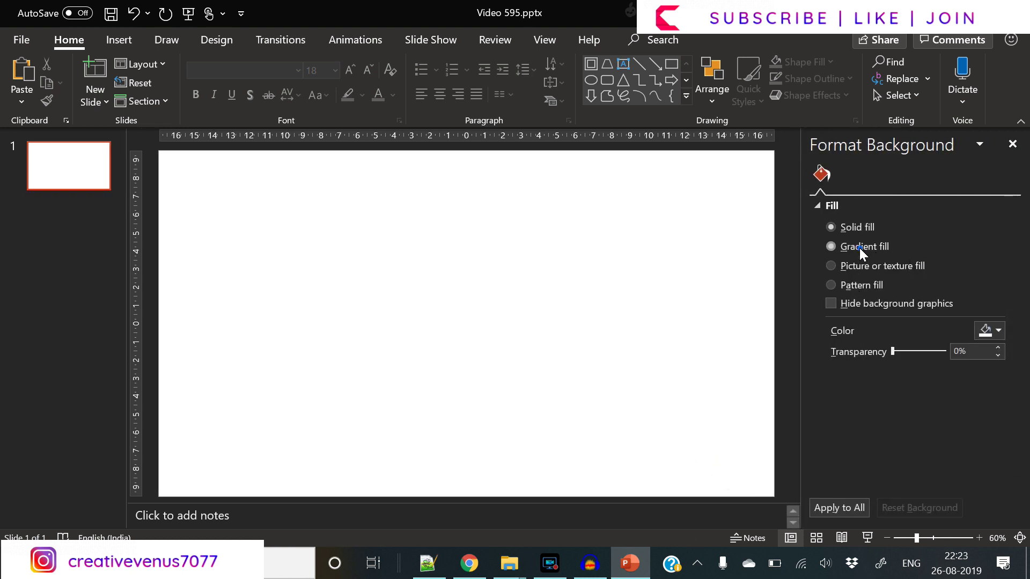
click(858, 247)
click(996, 433)
click(996, 434)
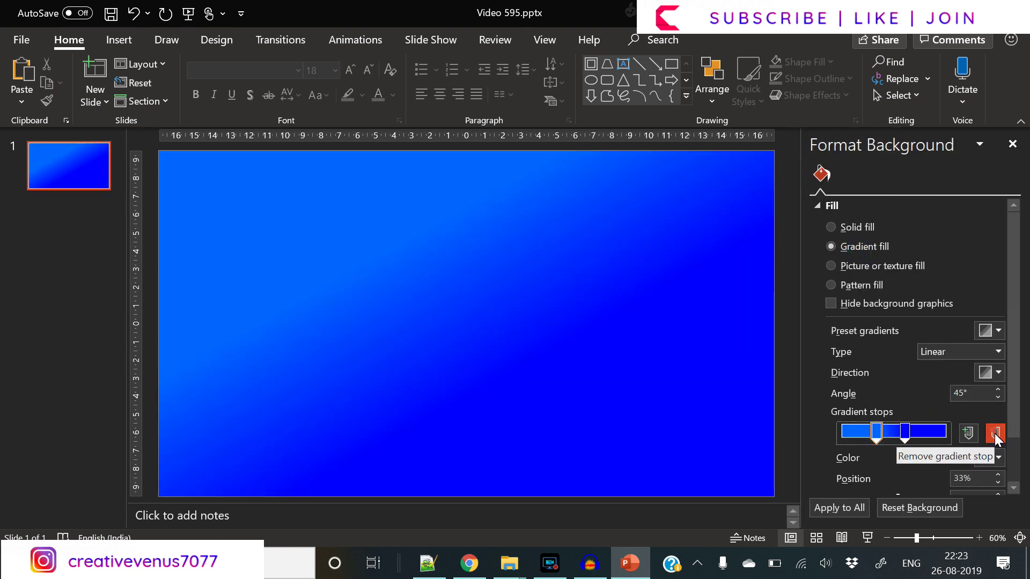
drag(876, 432, 843, 434)
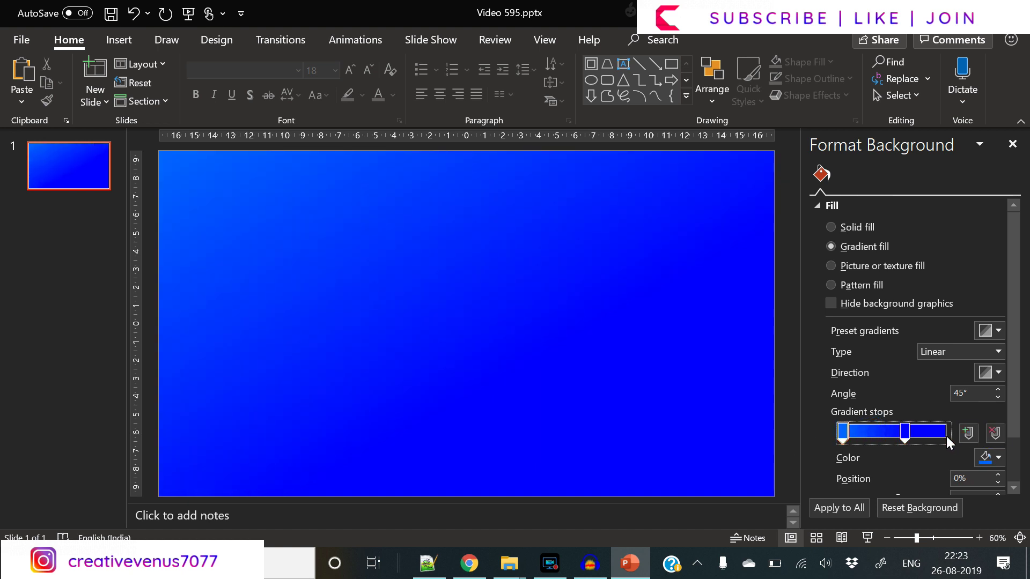
click(943, 435)
drag(896, 434, 893, 434)
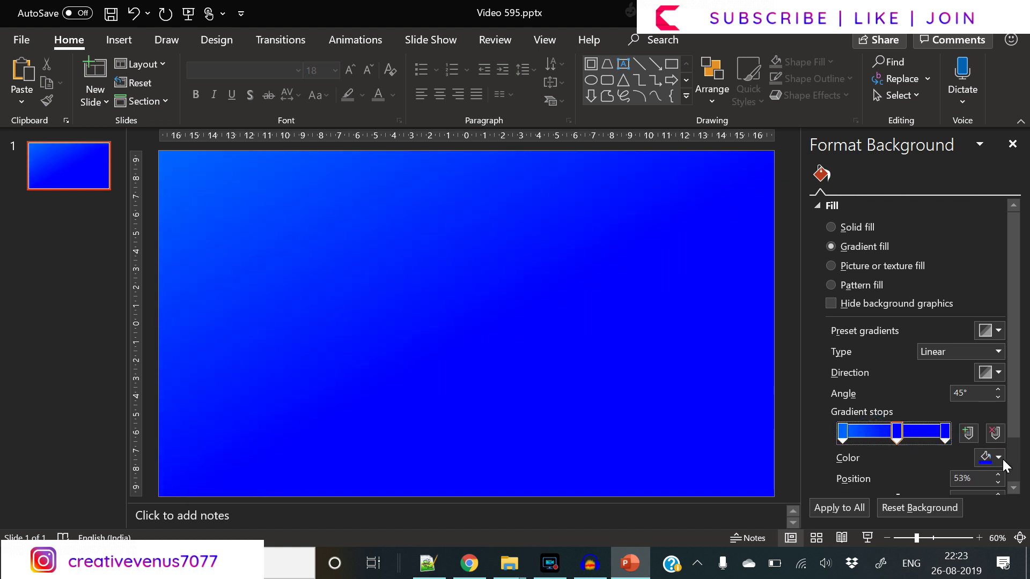
Colour the middle gradient stop a darker blue and the end stop cyan
click(998, 458)
click(977, 422)
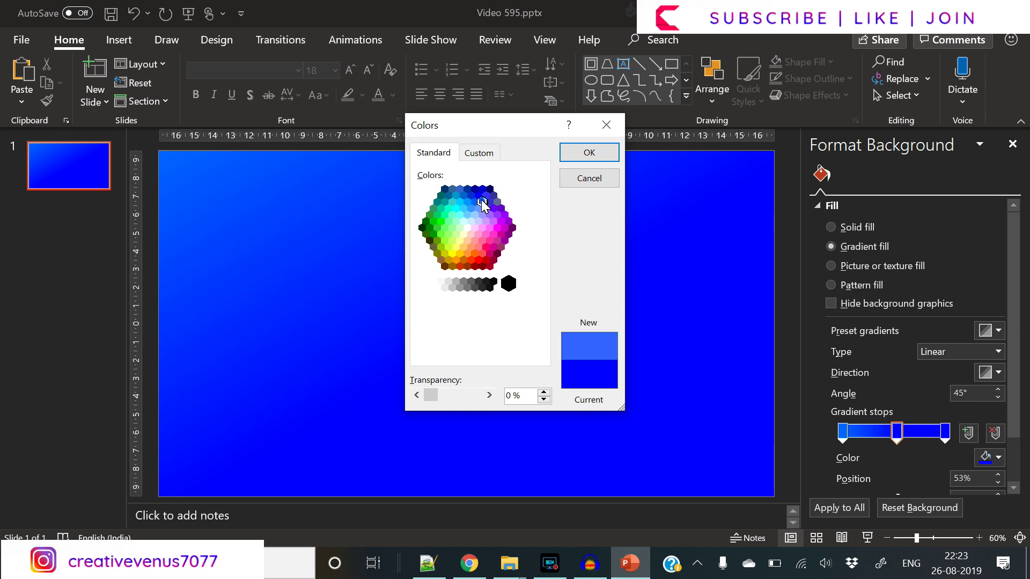
click(471, 194)
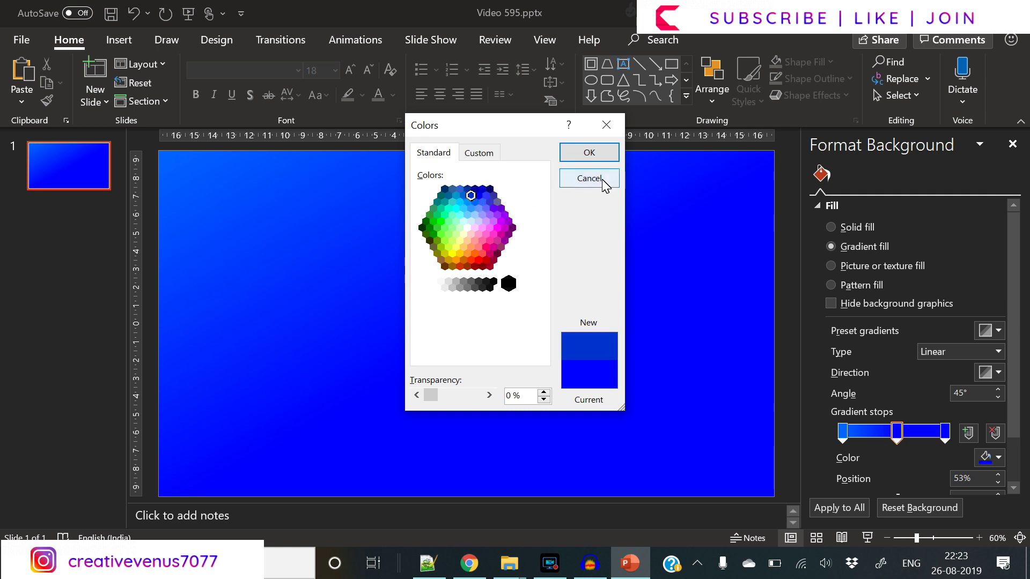
click(590, 156)
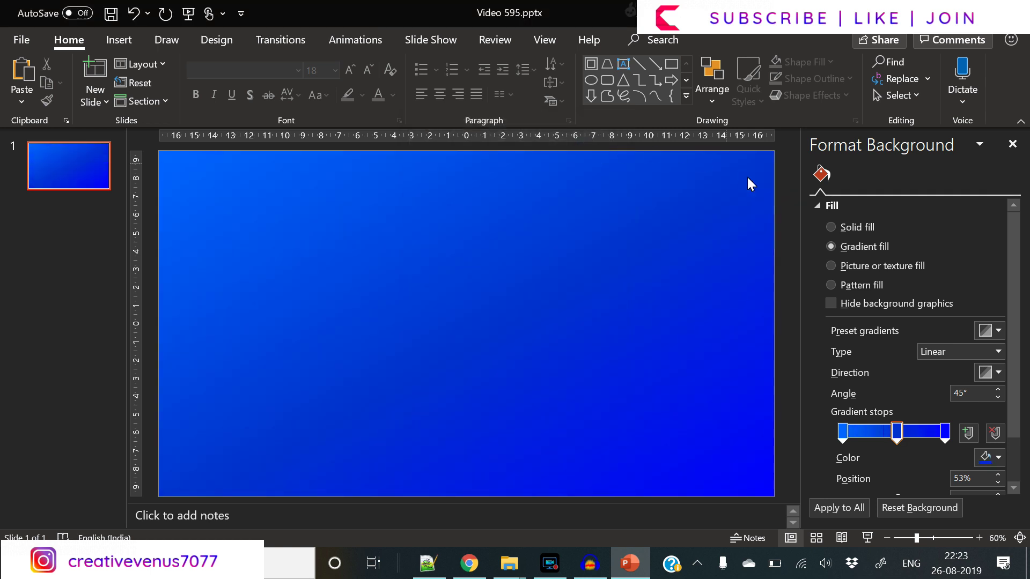
click(979, 453)
click(961, 418)
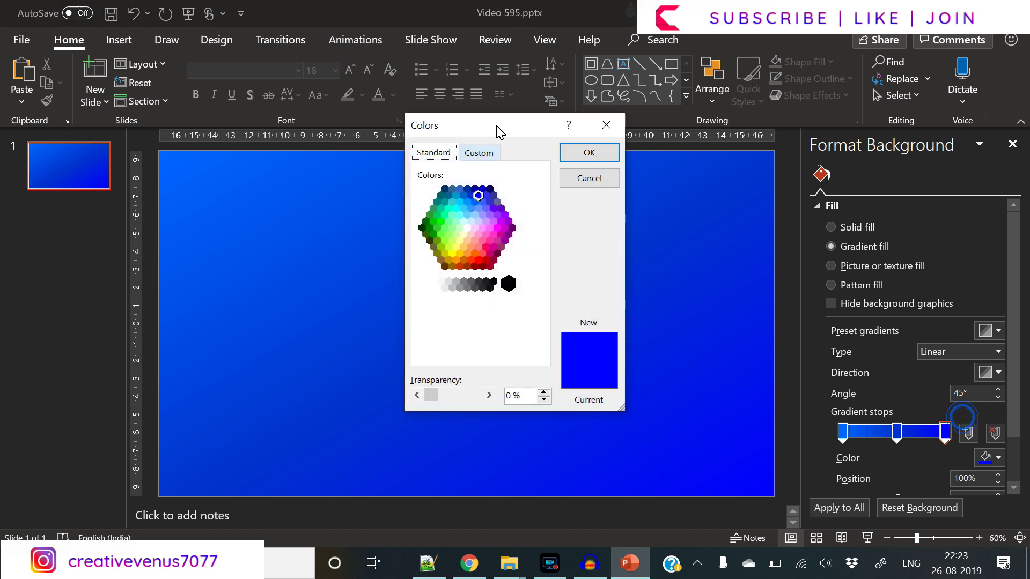
click(458, 213)
click(589, 154)
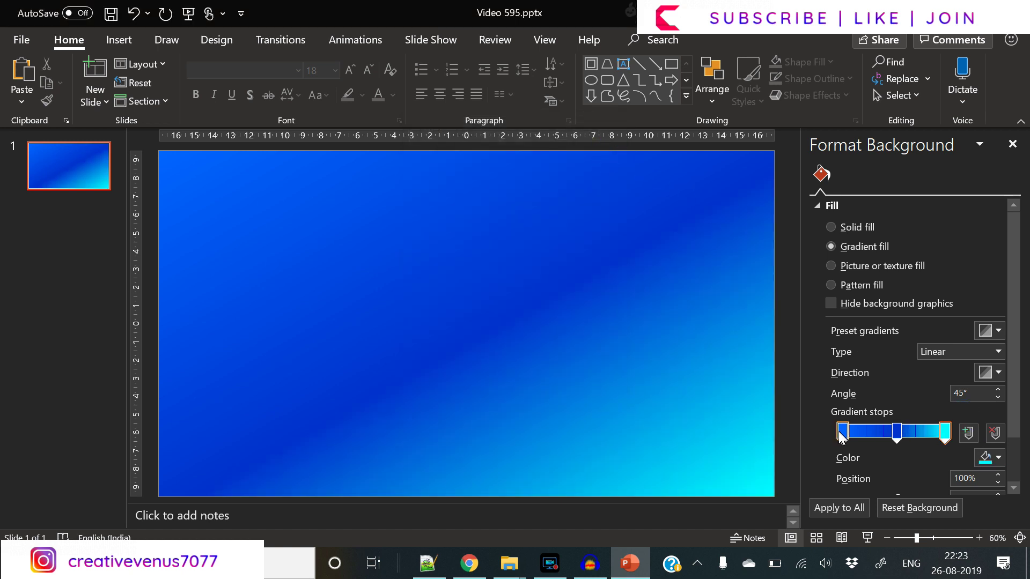
Make the first gradient stop light cyan and move the dark blue stop to 65%
click(979, 458)
click(960, 423)
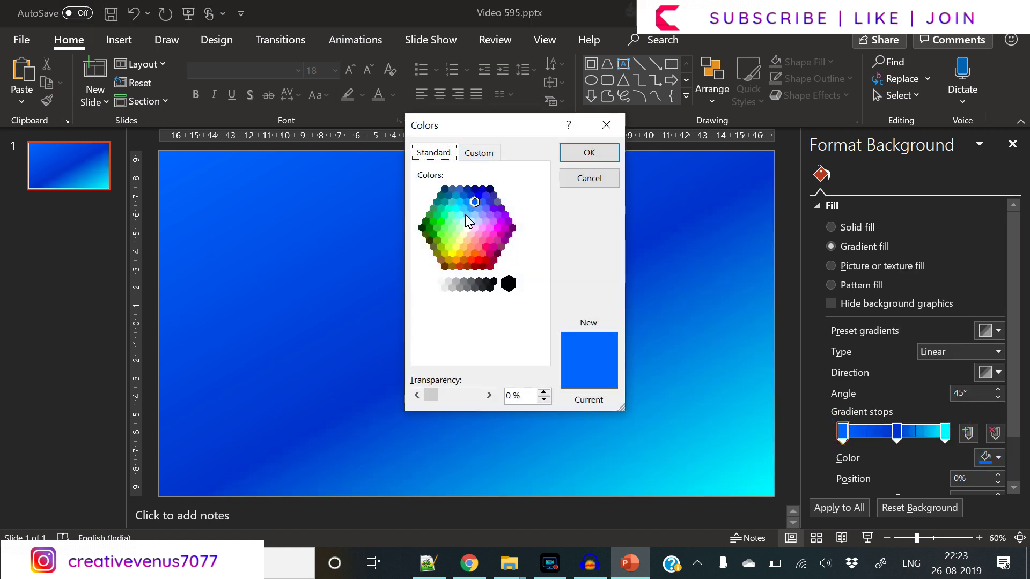
click(459, 215)
click(590, 154)
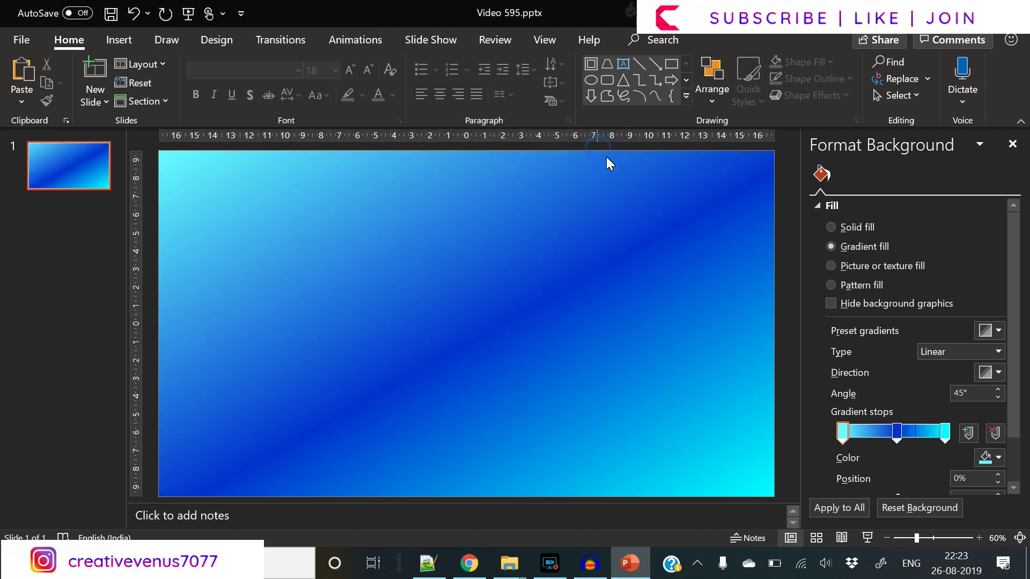
drag(909, 435, 871, 436)
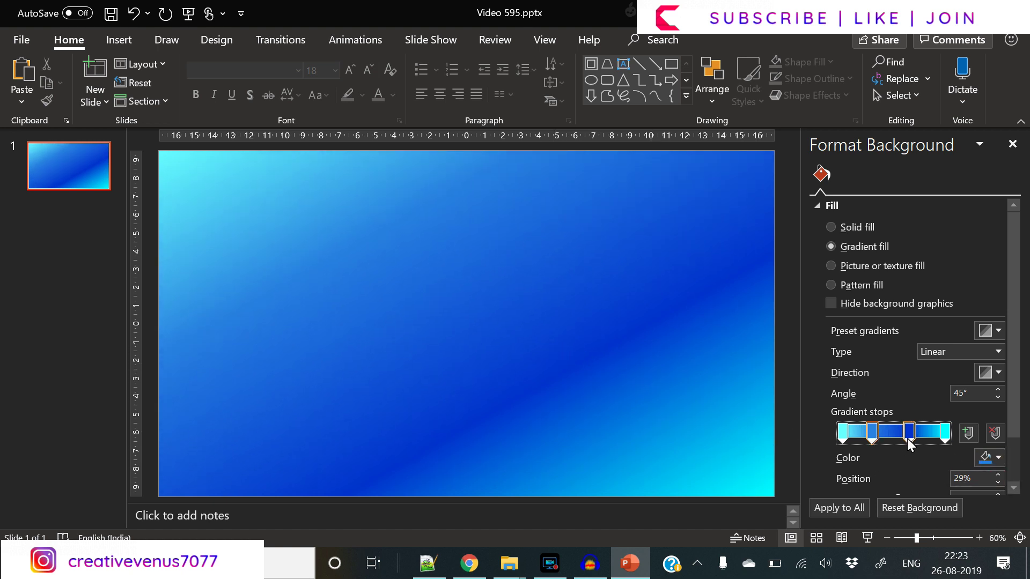
drag(909, 441, 896, 464)
scroll(902, 445, down, 1)
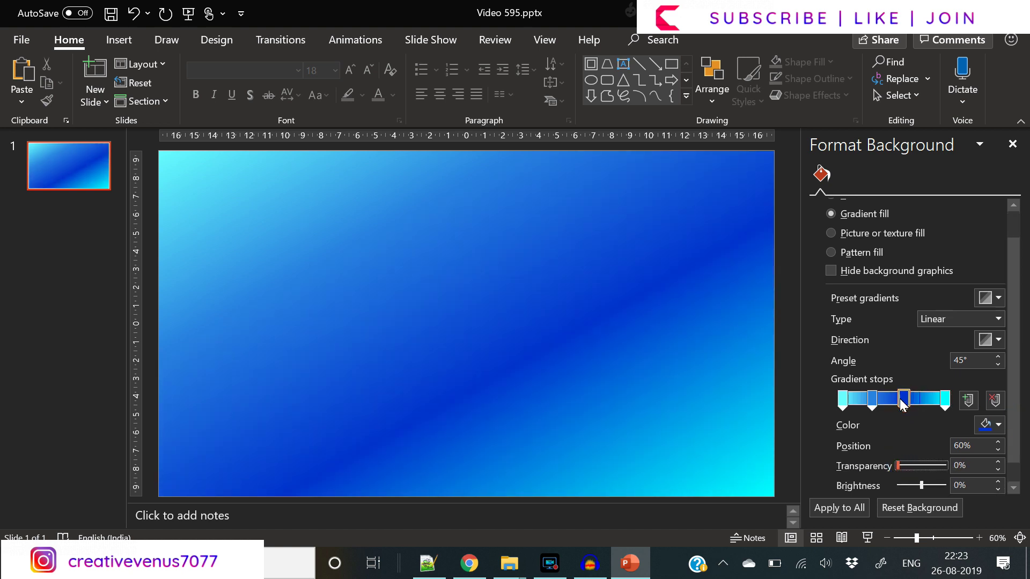
mouse_move(901, 400)
mouse_down()
mouse_move(912, 402)
mouse_move(905, 410)
mouse_up()
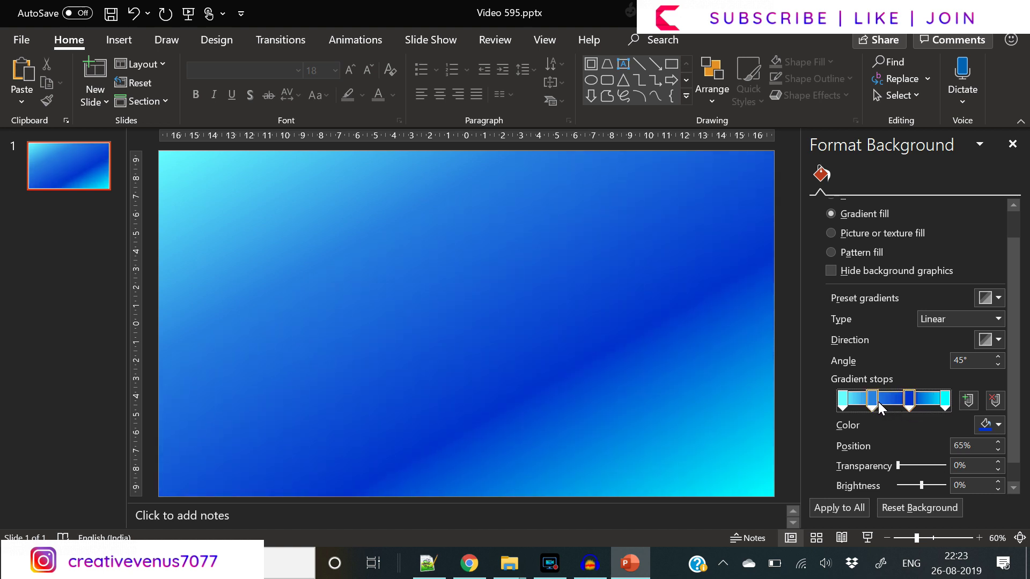
Colour the 29% stop a deep purple-blue and shift it to 33%
click(991, 425)
click(941, 389)
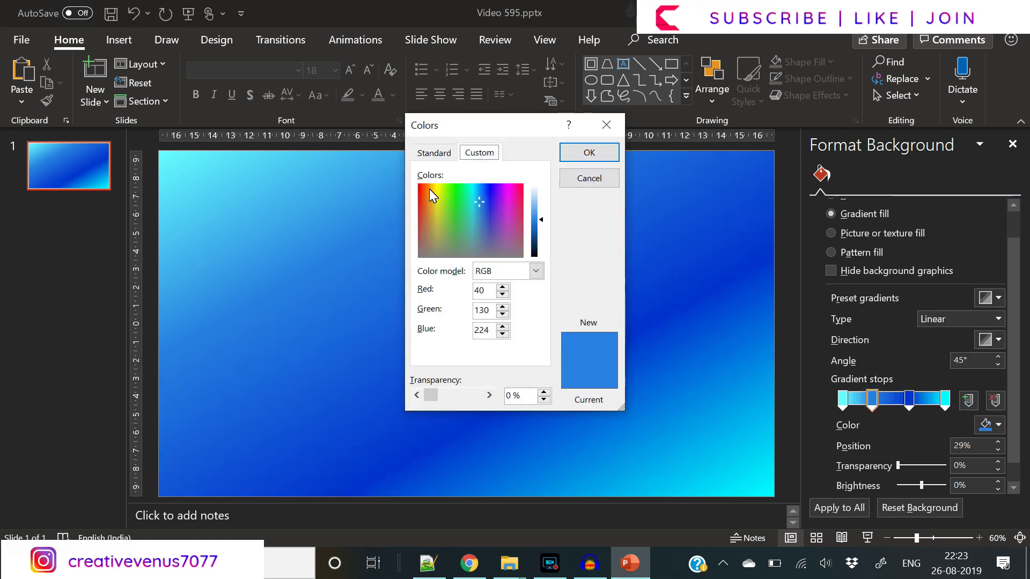
click(434, 154)
click(485, 195)
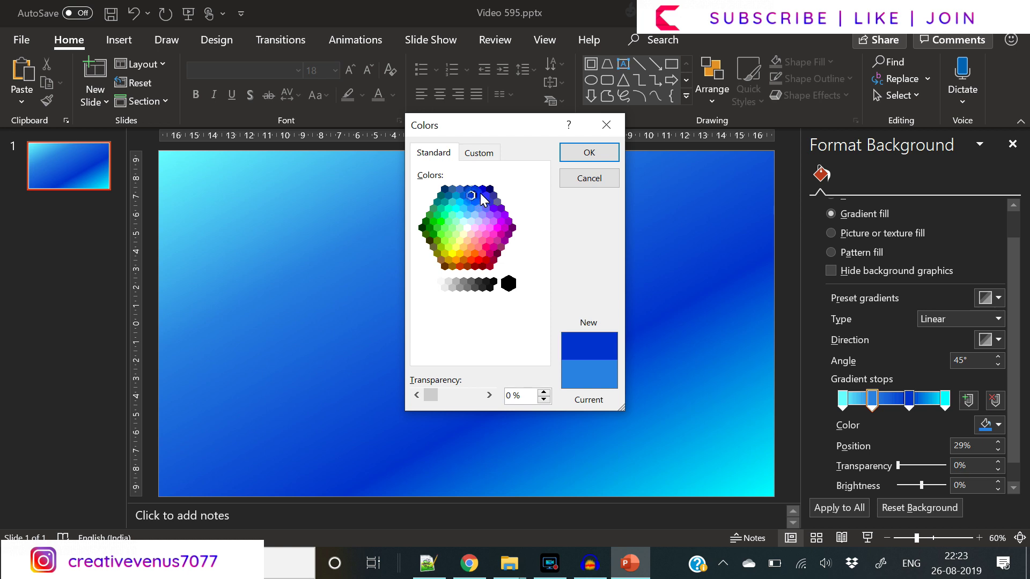
click(587, 153)
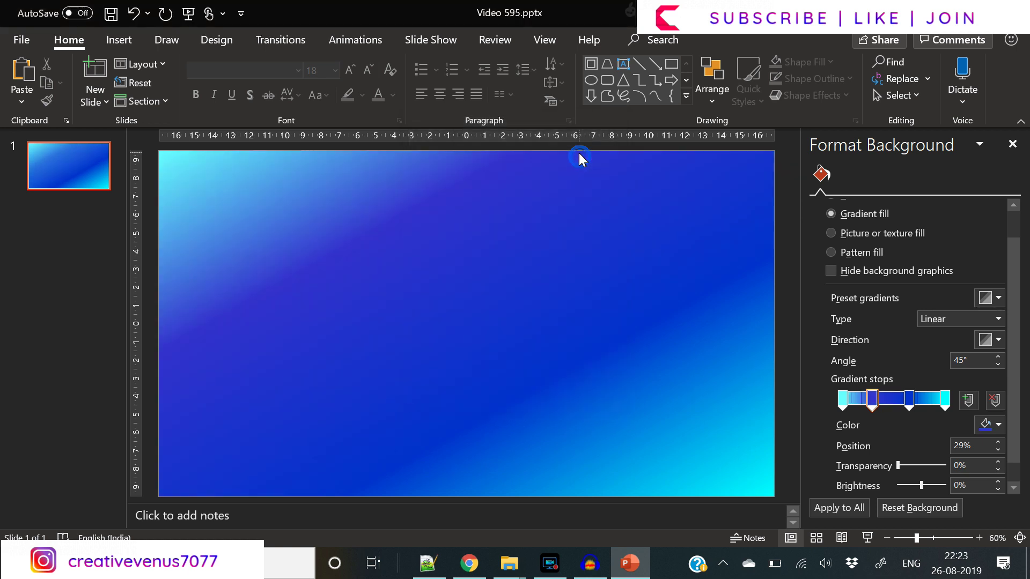
drag(874, 401, 879, 403)
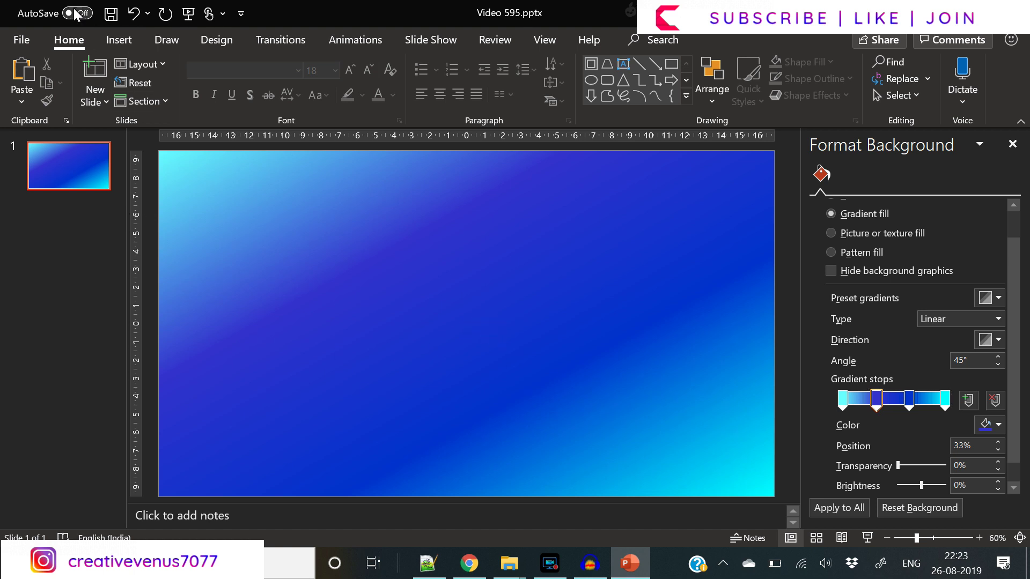
click(128, 38)
Draw a small oval circle near the slide's top-left
click(241, 88)
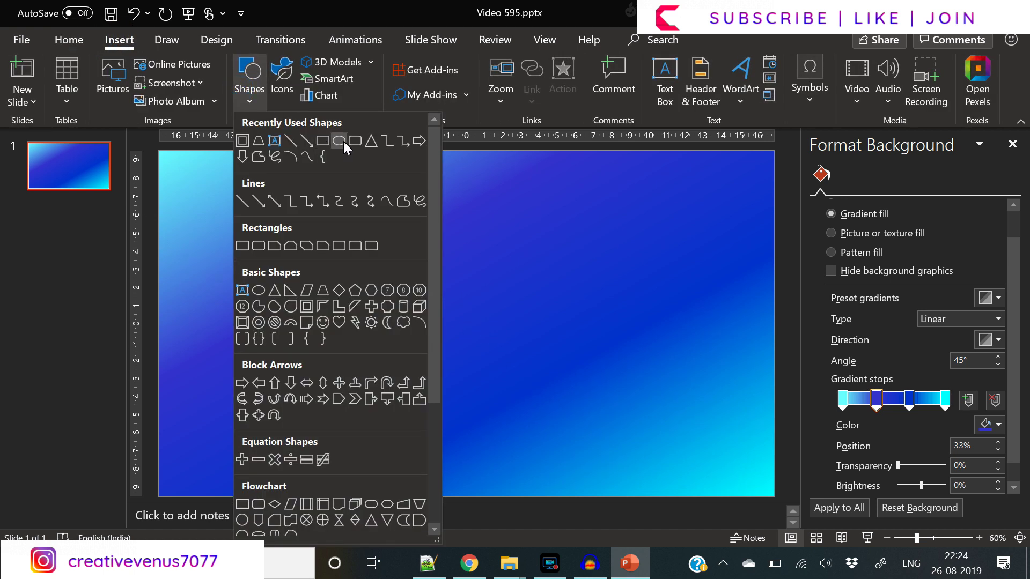
click(339, 141)
drag(276, 228, 315, 267)
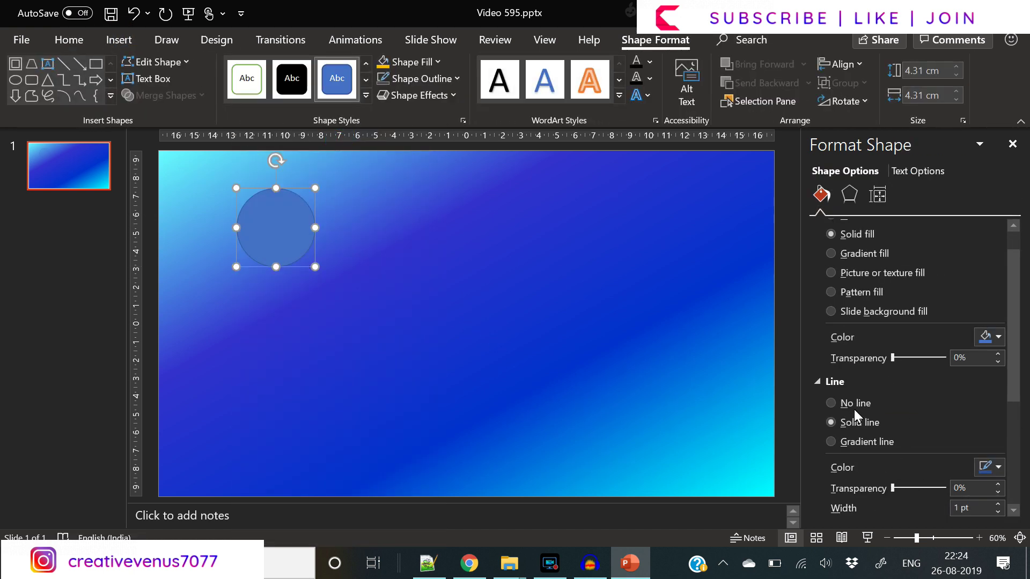
Give the circle a vertical two-stop gradient ending in blue at 88% transparency
click(863, 287)
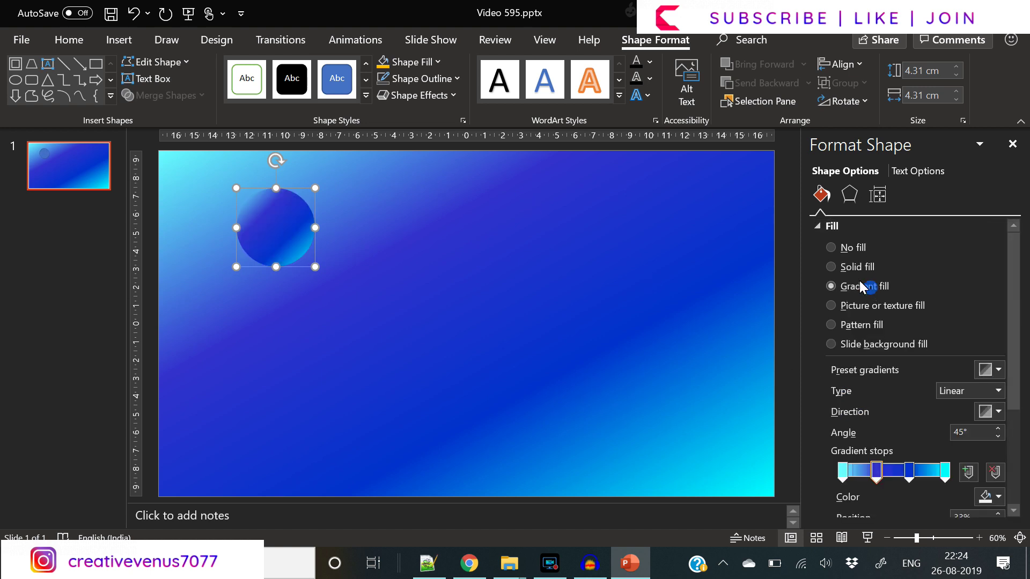
click(995, 472)
click(995, 473)
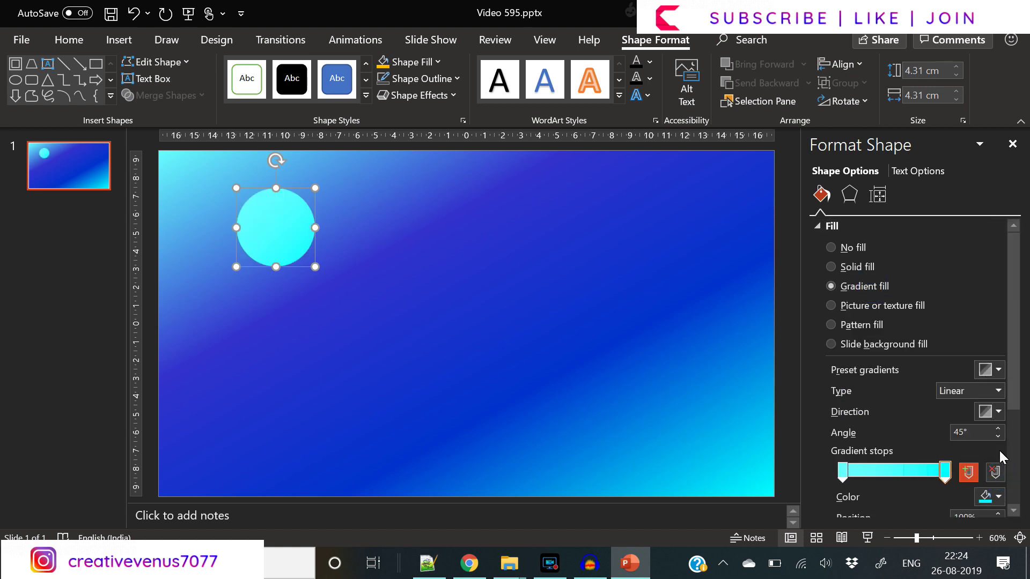
click(991, 396)
click(986, 498)
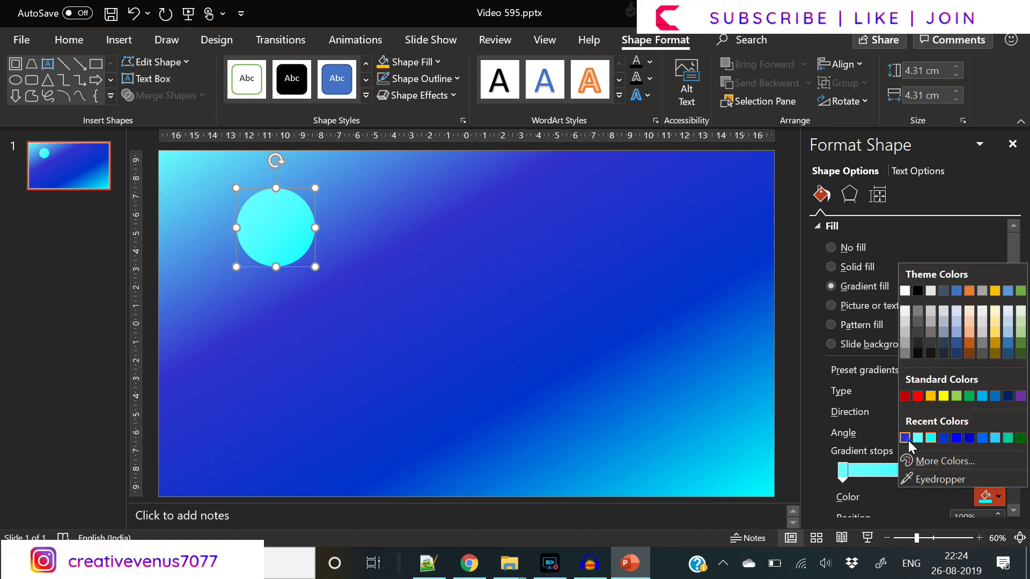
click(906, 438)
click(992, 412)
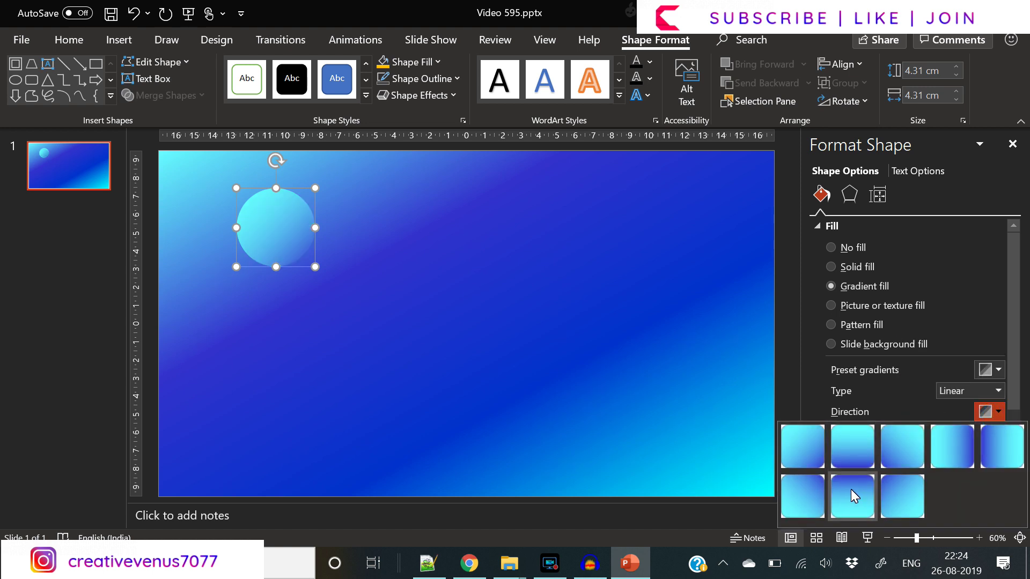
click(851, 490)
drag(1012, 389, 1013, 448)
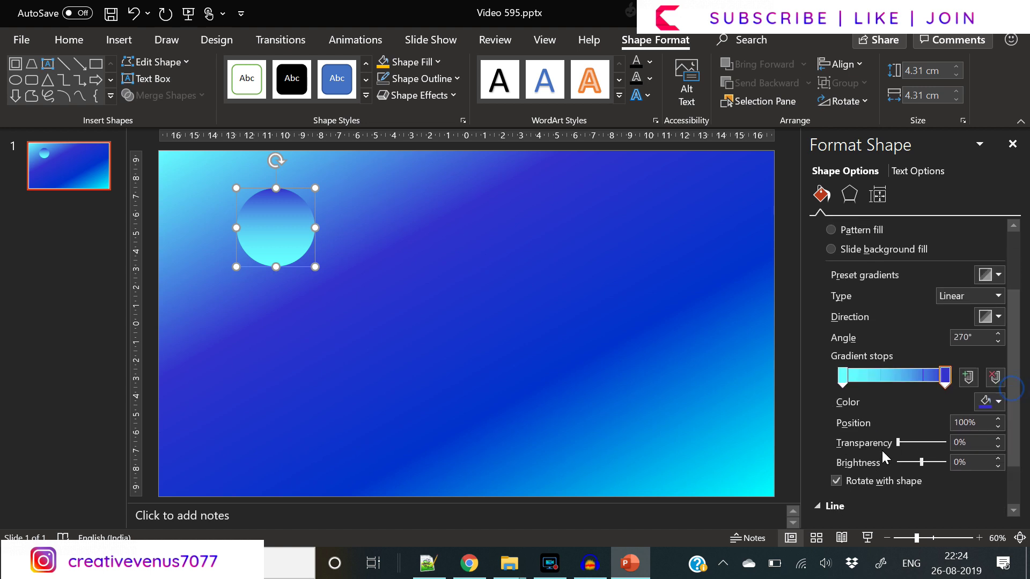
drag(897, 442, 938, 444)
Set the circle's starting stop to a new cyan shade and move it lower left
click(846, 381)
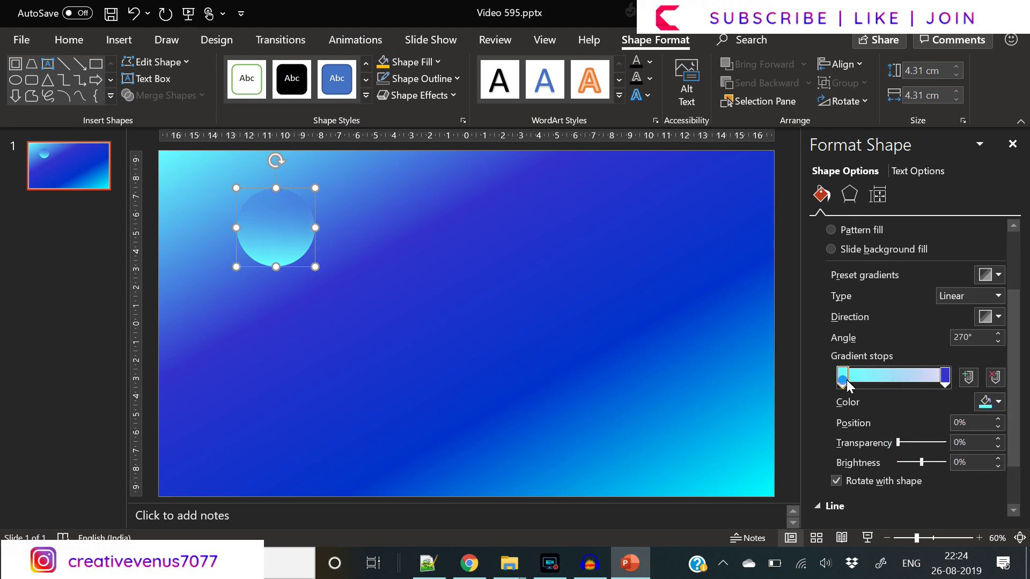
click(992, 402)
click(955, 365)
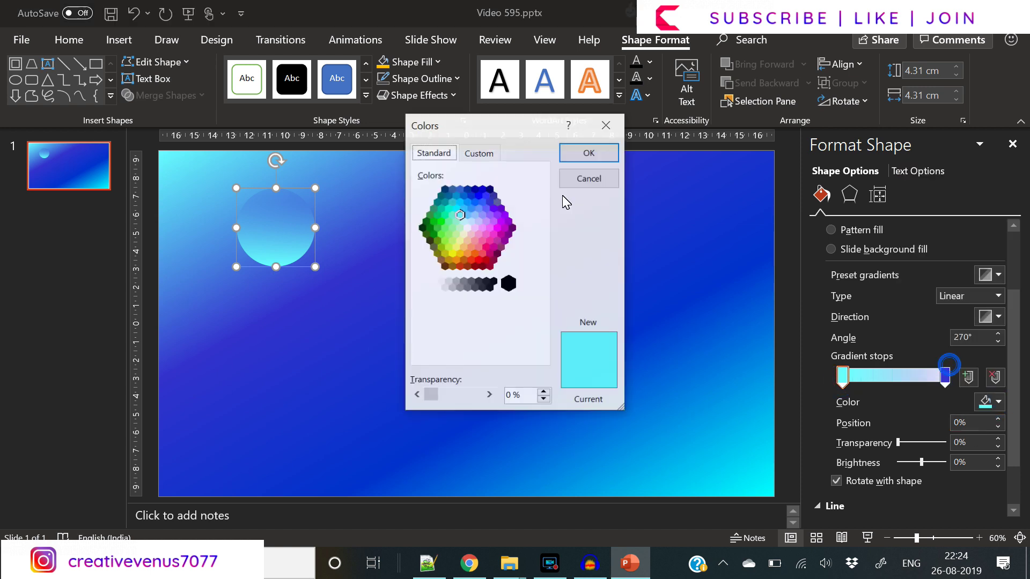
click(454, 217)
click(589, 152)
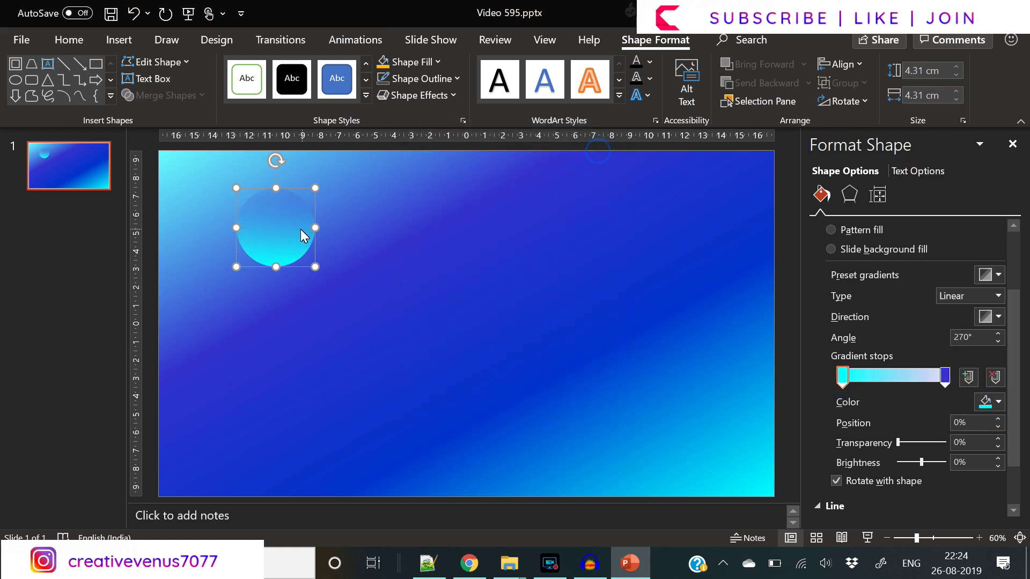
drag(290, 234, 275, 396)
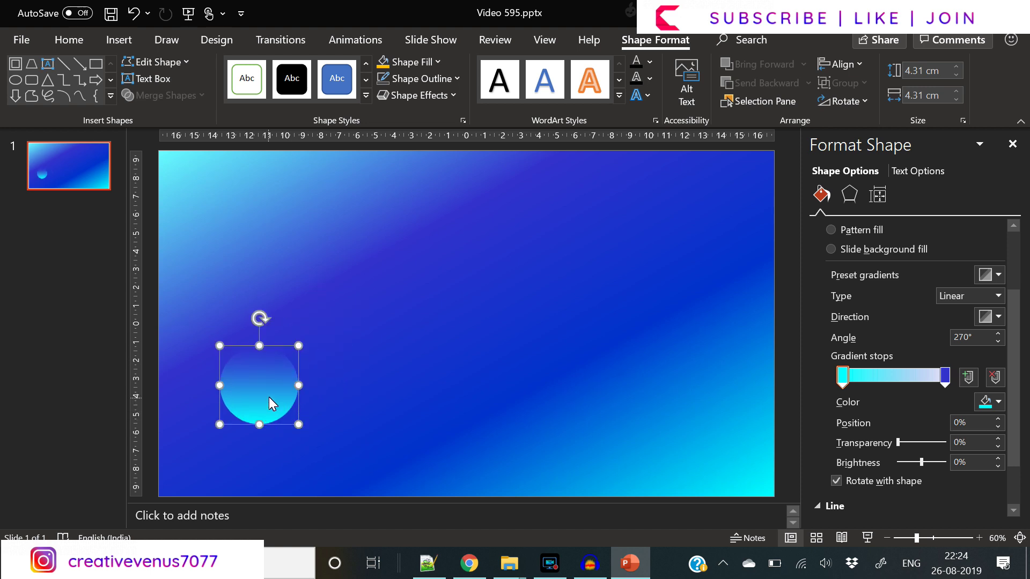
Duplicate the circle into a large copy on the upper right
key(ctrl+c)
key(ctrl+v)
drag(295, 403, 694, 302)
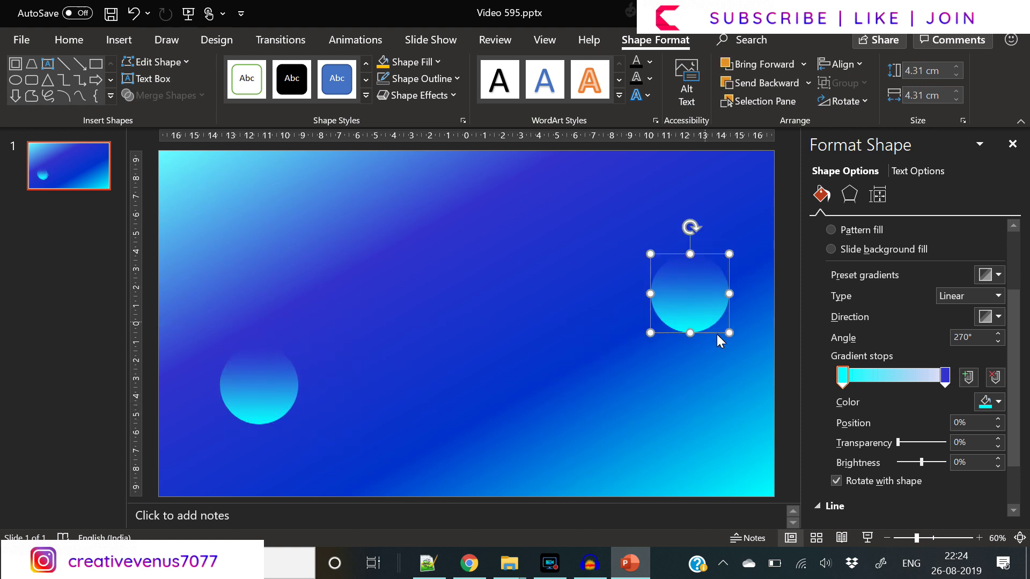
drag(729, 333, 354, 217)
Add smaller circle copies at the upper left and lower middle
key(ctrl+c)
key(ctrl+v)
click(564, 407)
key(ctrl+c)
key(ctrl+v)
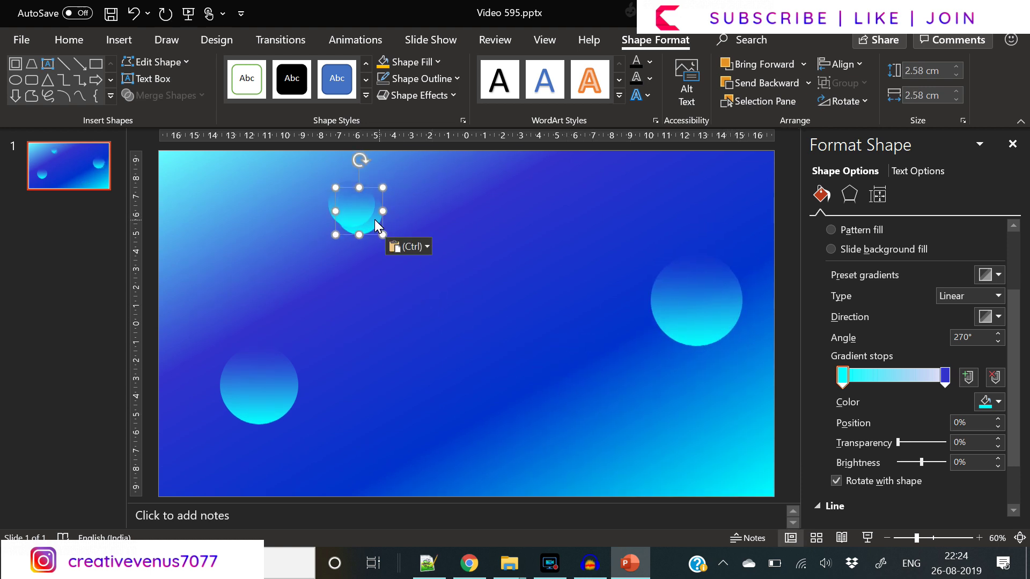
click(539, 424)
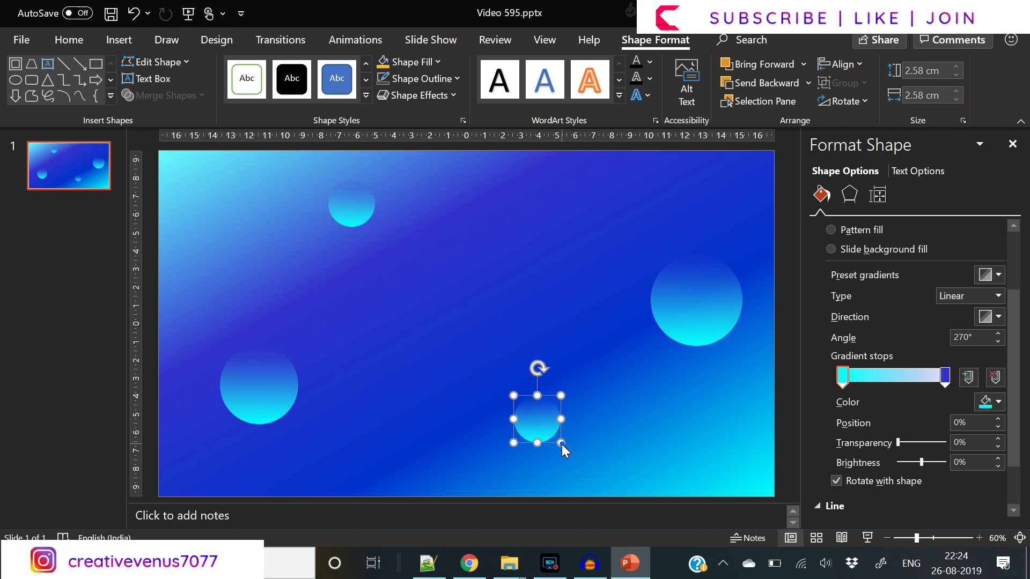
drag(562, 445, 571, 455)
click(561, 426)
click(706, 429)
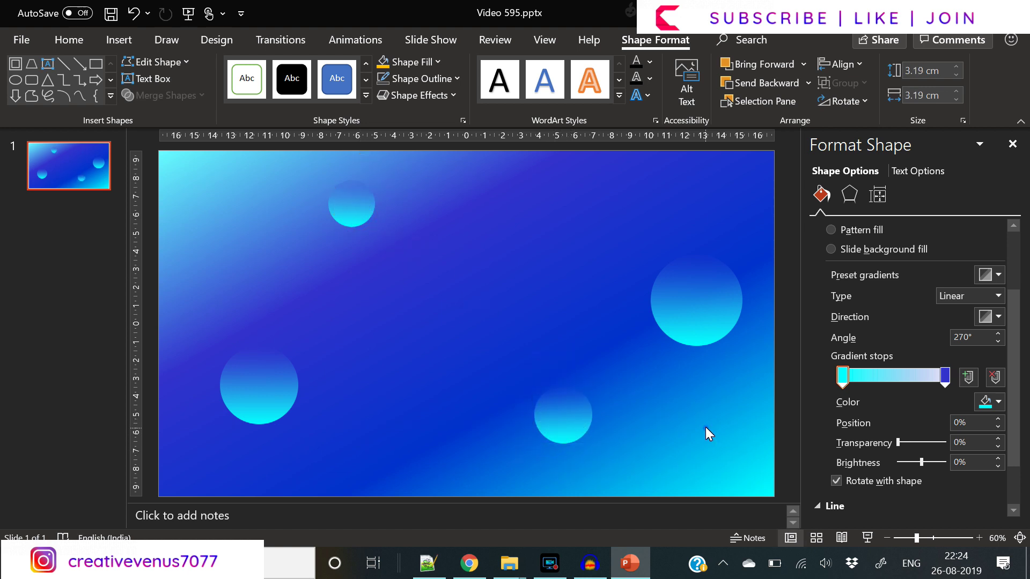
click(120, 40)
Draw a tall fully rounded pill with no outline and a vertical gradient fill
click(250, 97)
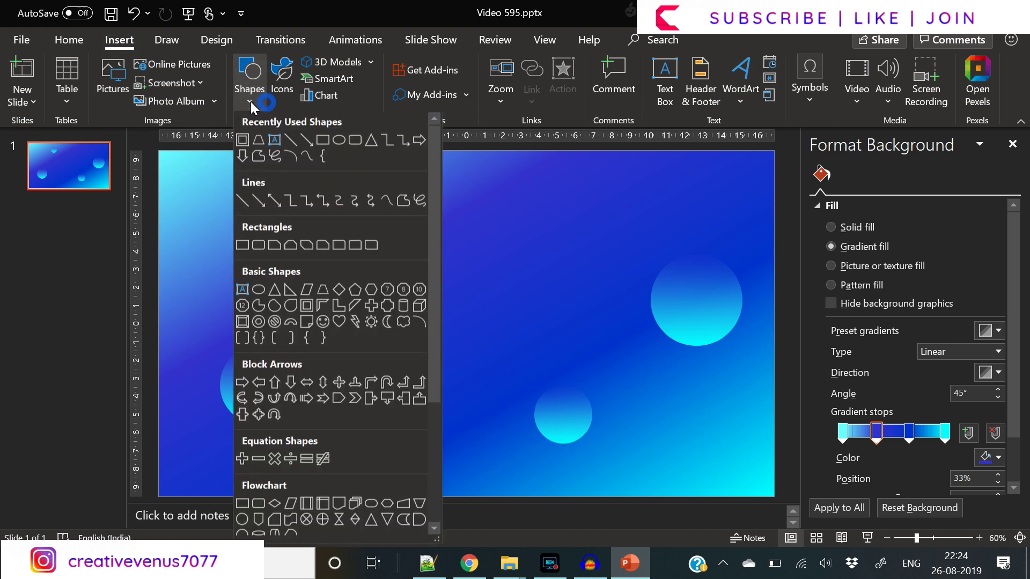
click(355, 141)
drag(434, 165, 474, 319)
drag(444, 172, 533, 183)
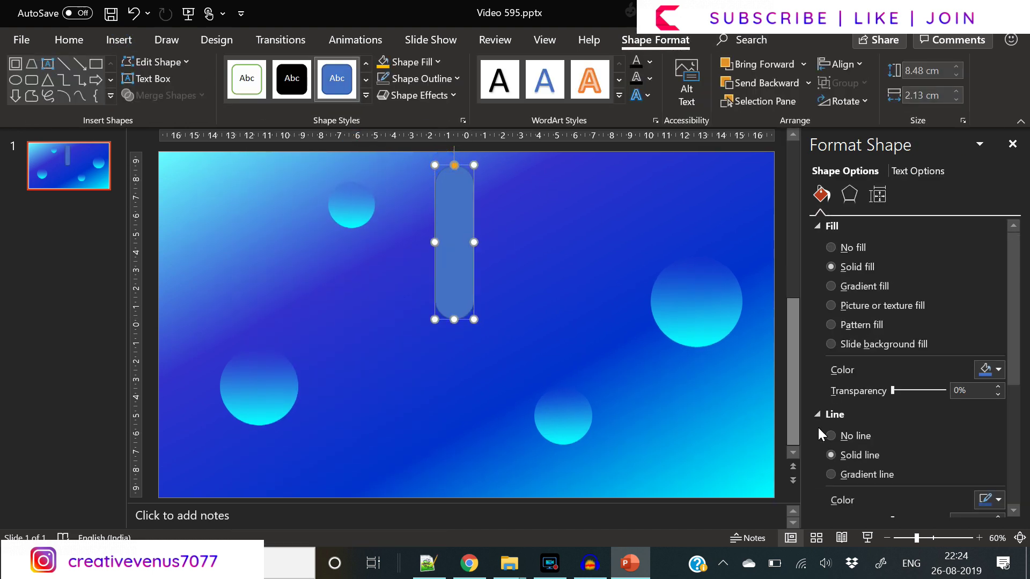
click(836, 435)
click(879, 288)
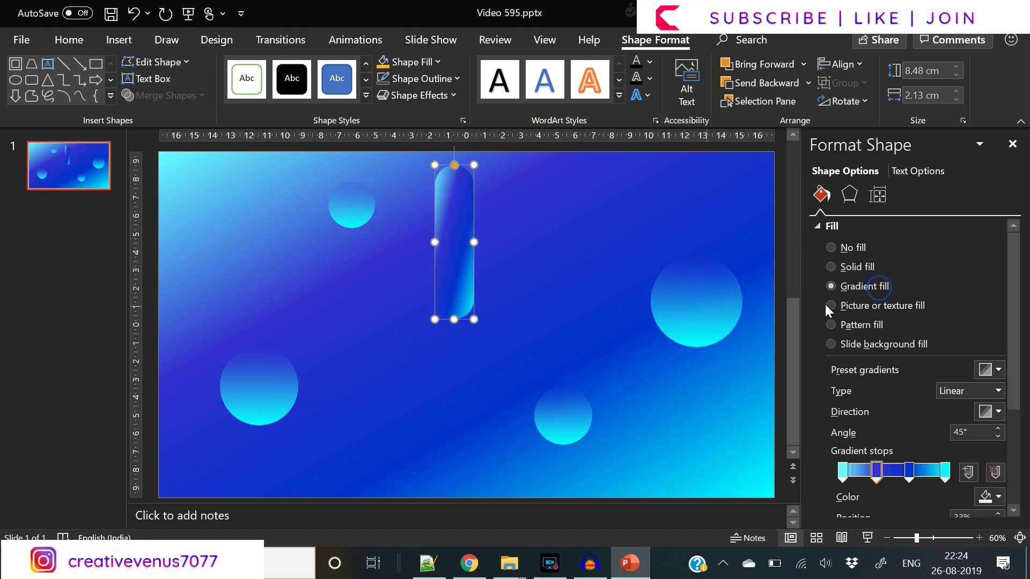
click(999, 412)
click(903, 435)
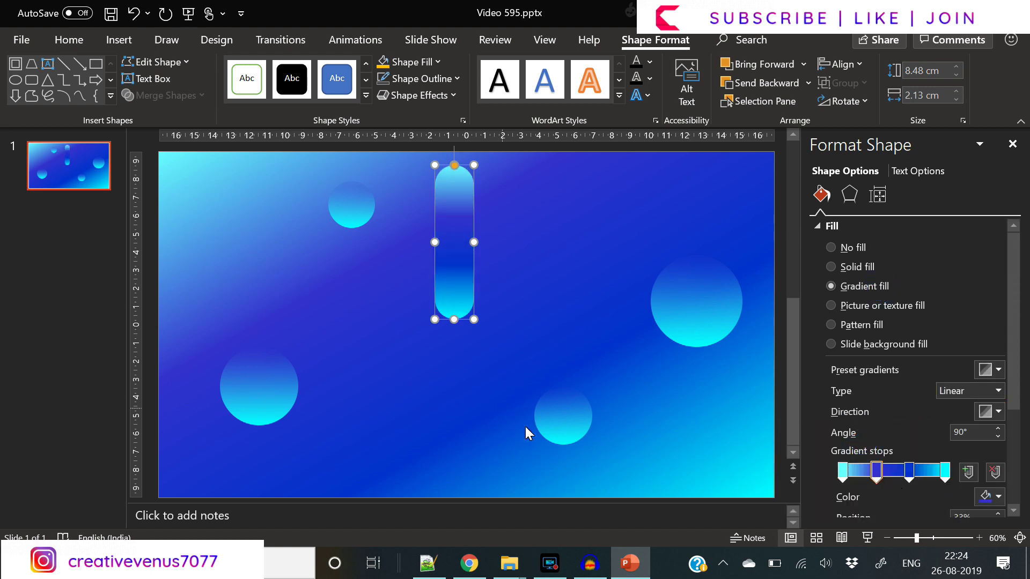
Copy the circle's gradient onto the pill with Format Painter
click(568, 406)
click(69, 39)
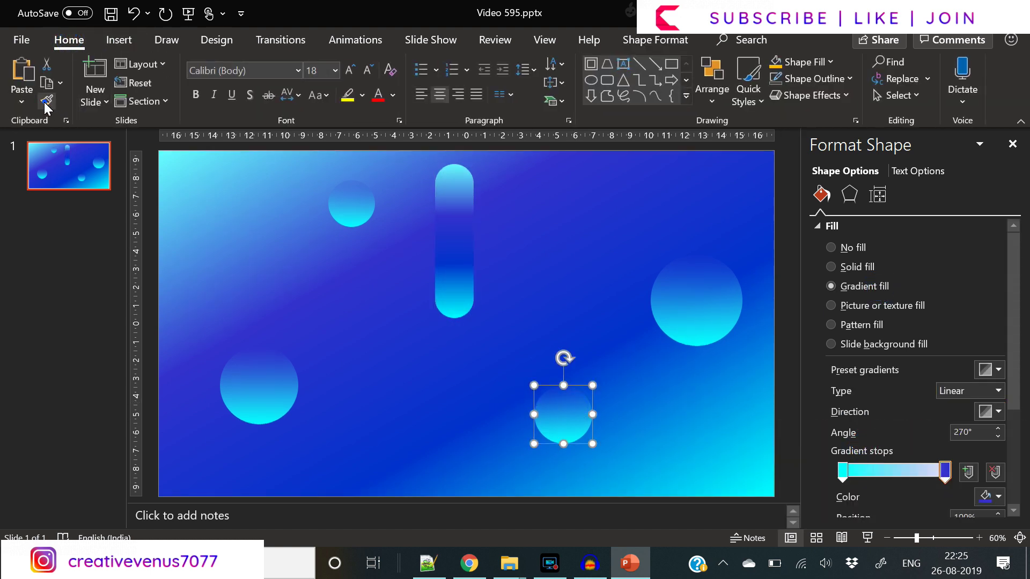
click(450, 301)
mouse_move(459, 272)
mouse_down()
mouse_move(221, 253)
mouse_move(219, 233)
mouse_up()
Duplicate the pill to the bottom centre and a wider copy at the lower right
key(ctrl+d)
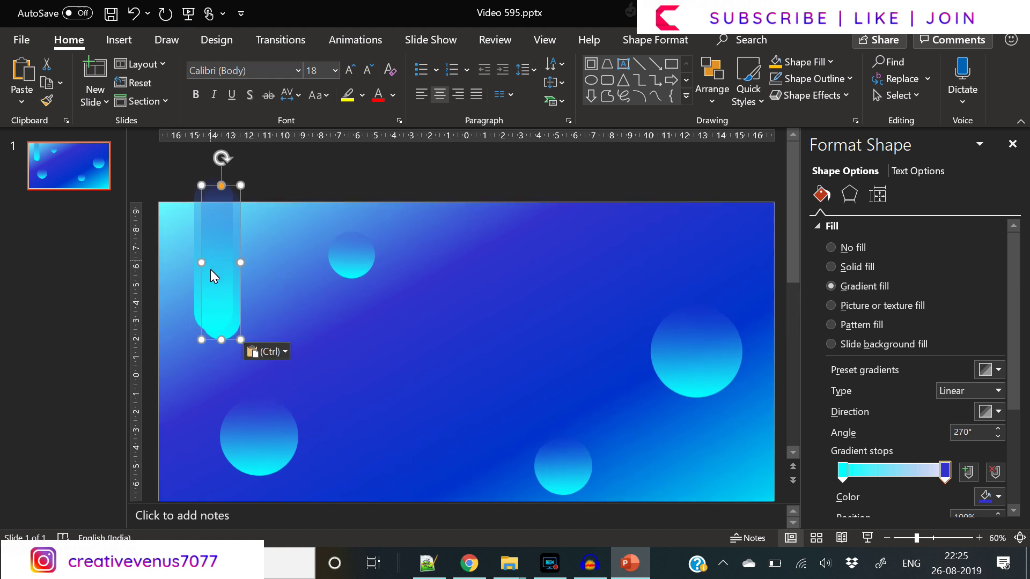
drag(211, 269, 604, 272)
scroll(479, 405, down, 1)
key(ctrl+d)
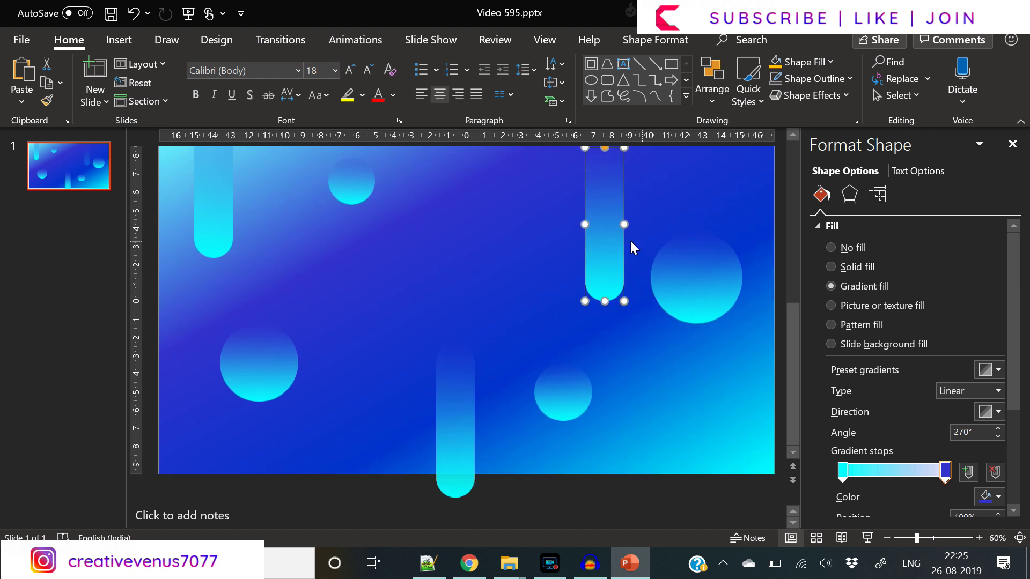
drag(628, 226, 602, 276)
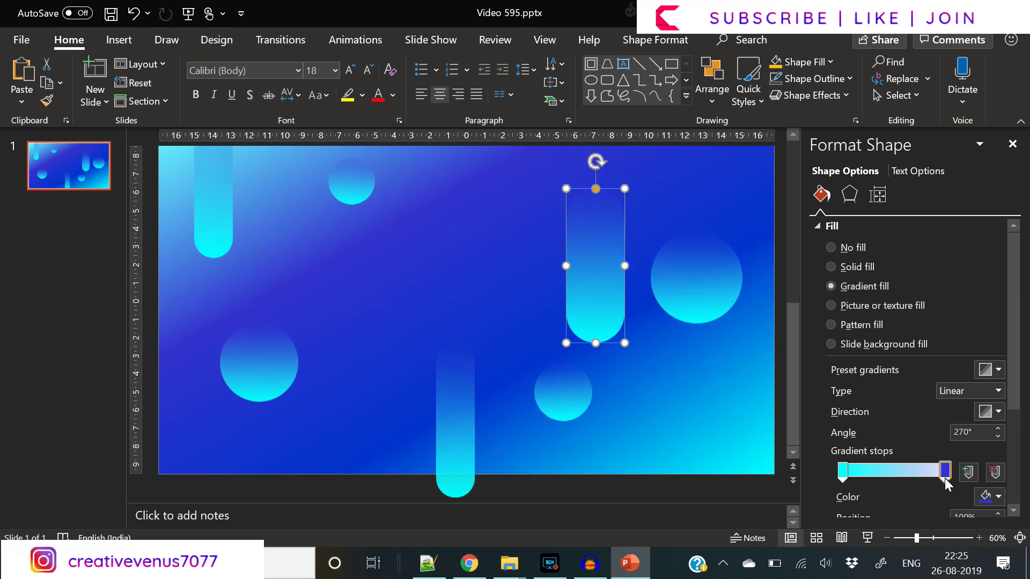
drag(1011, 397, 1011, 431)
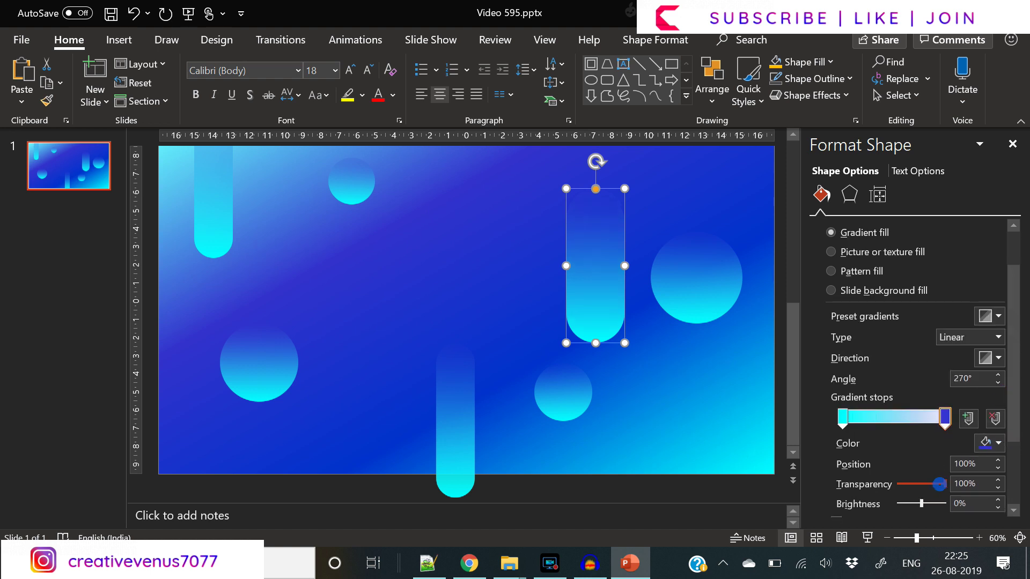
drag(593, 283, 625, 375)
Add another narrower, longer pill just right of centre at the top
key(ctrl+v)
drag(615, 420, 627, 379)
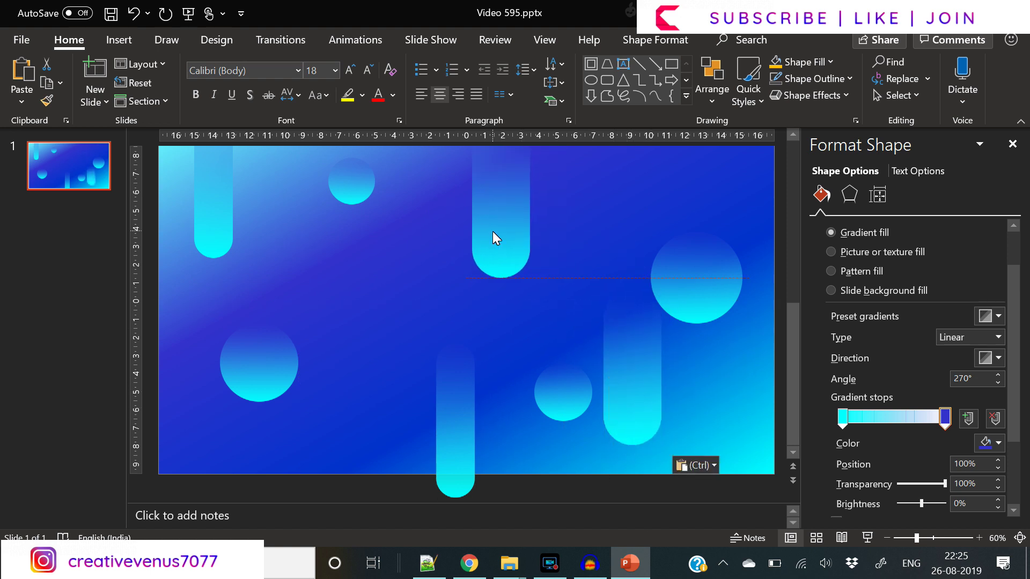
drag(494, 236, 521, 250)
drag(558, 291, 512, 342)
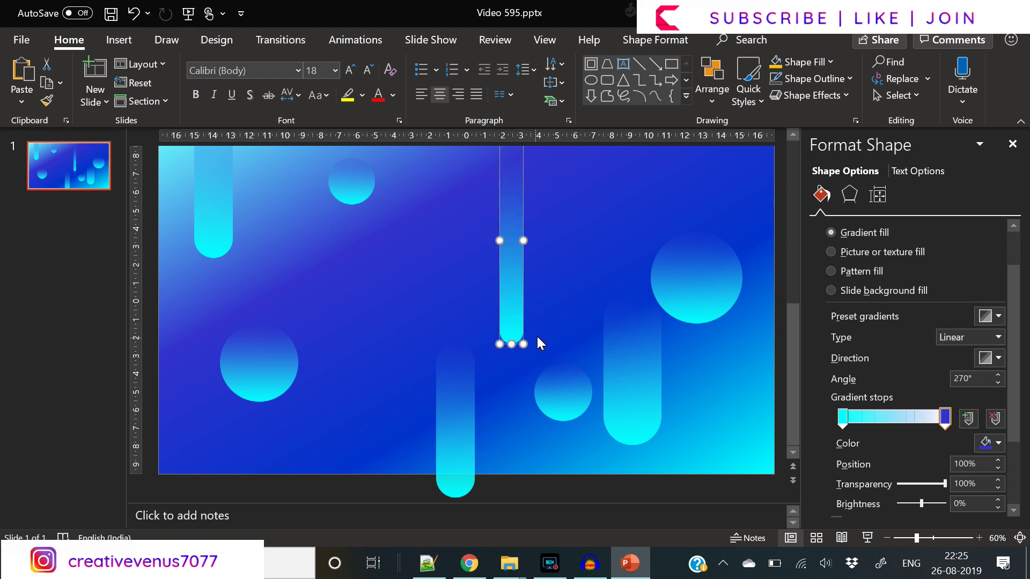
Move the right circle to the top edge and increase the circles' fade toward their tops
click(660, 290)
drag(693, 285, 694, 231)
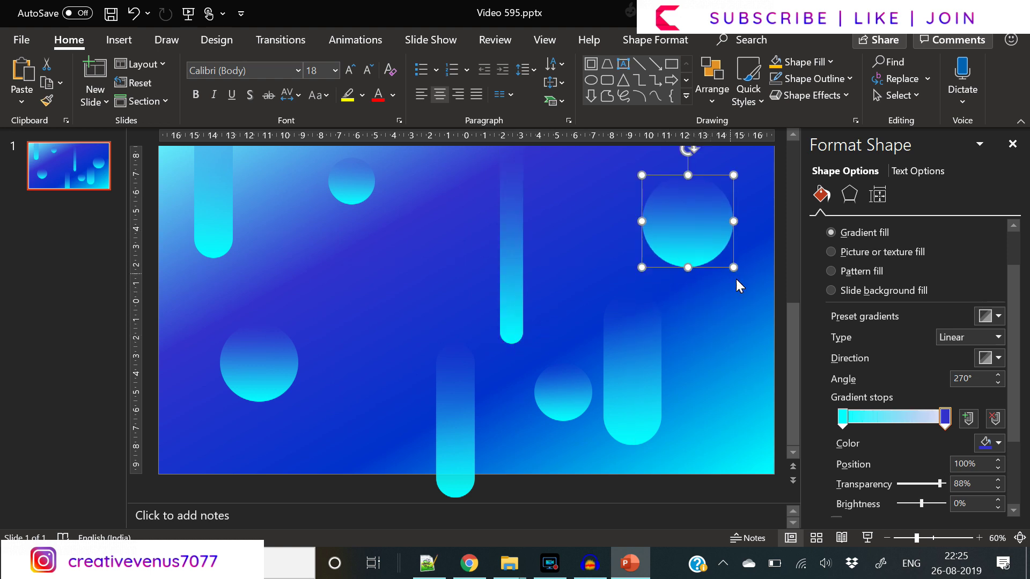
drag(933, 416, 910, 418)
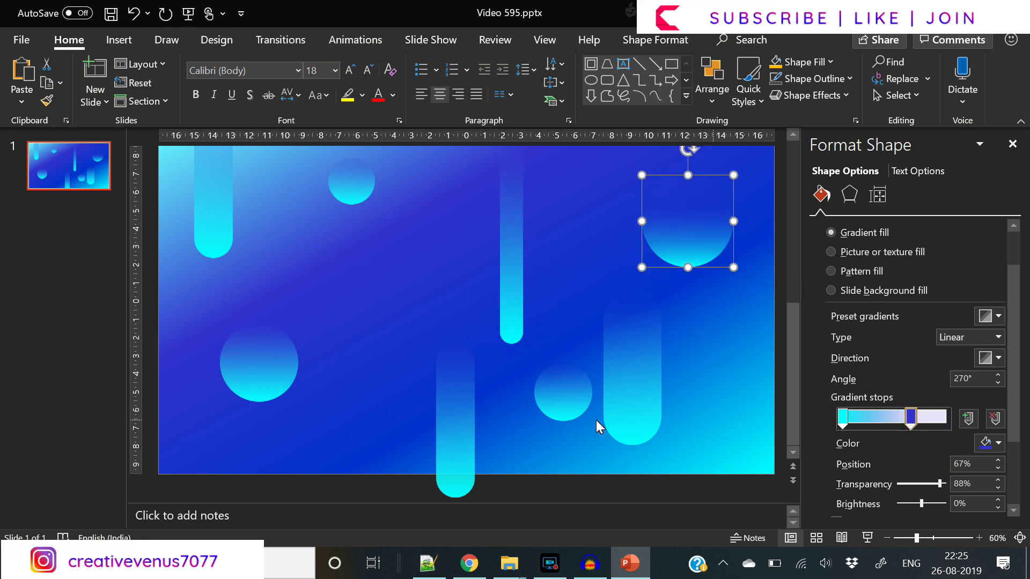
click(585, 408)
mouse_move(946, 422)
mouse_down()
mouse_move(919, 426)
mouse_move(941, 424)
mouse_up()
click(345, 188)
click(264, 370)
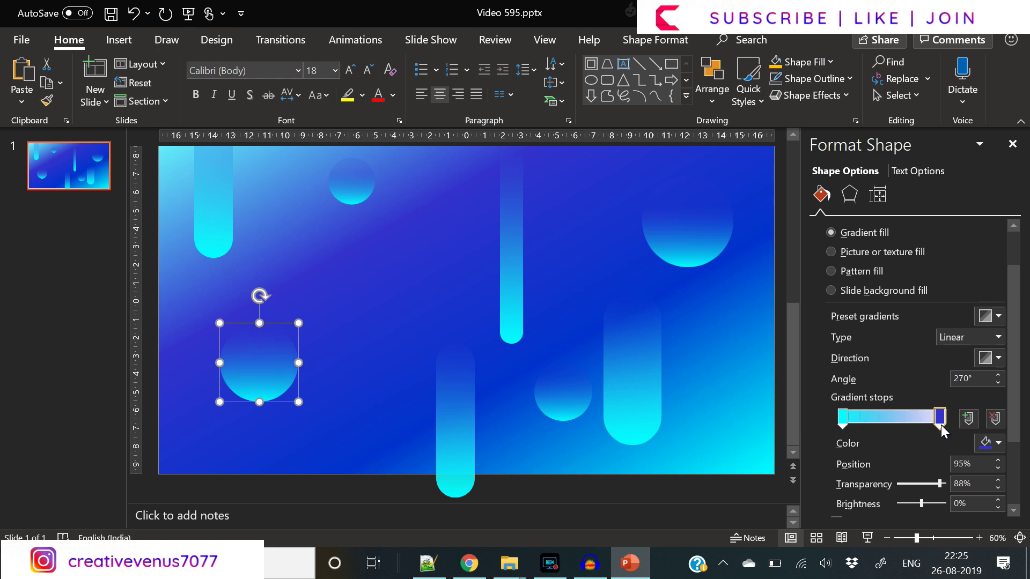
Reposition the lower pillars and add a new pillar below the top-left circle
click(211, 200)
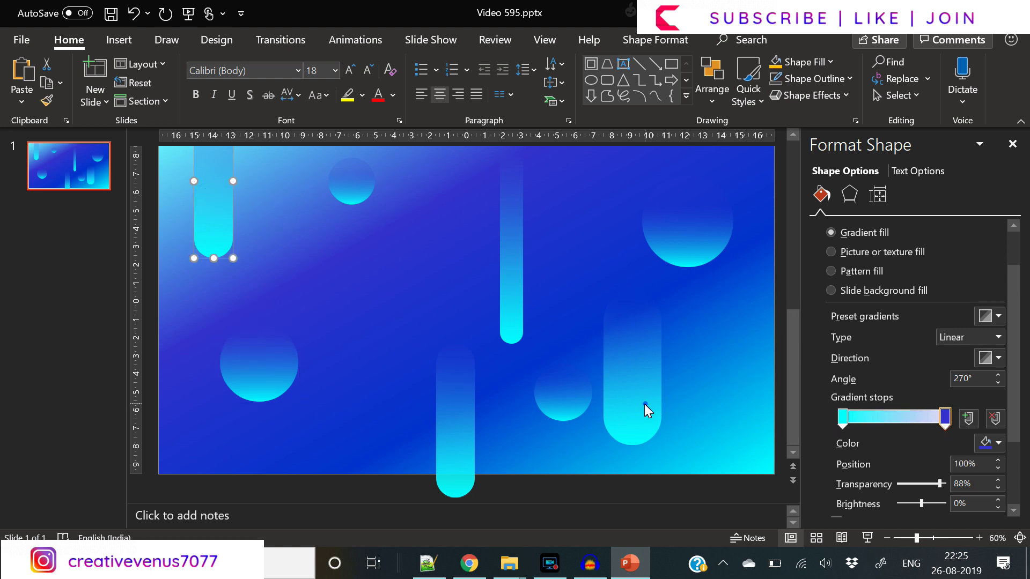
drag(645, 404, 739, 417)
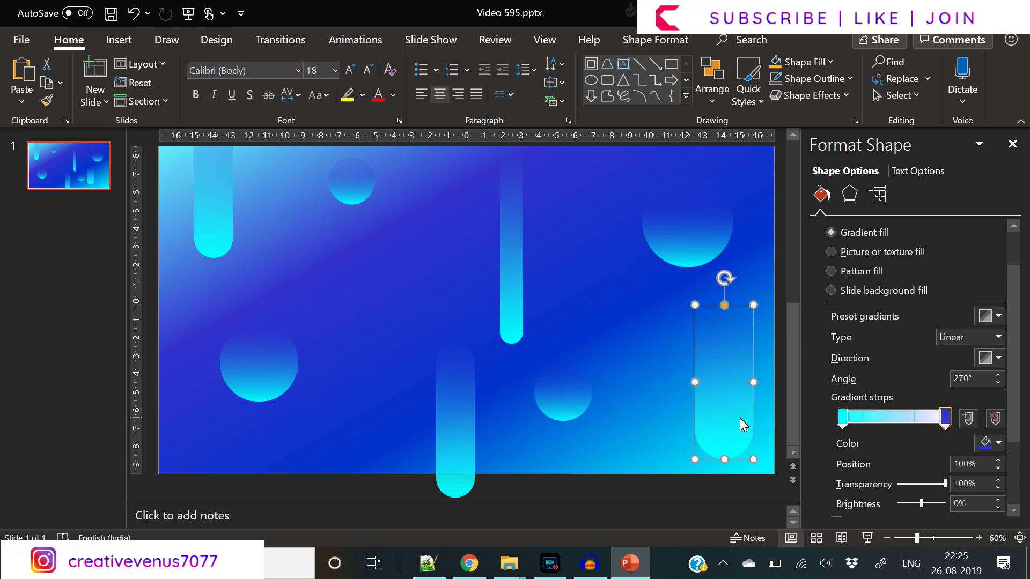
click(447, 424)
drag(447, 424, 439, 430)
click(418, 416)
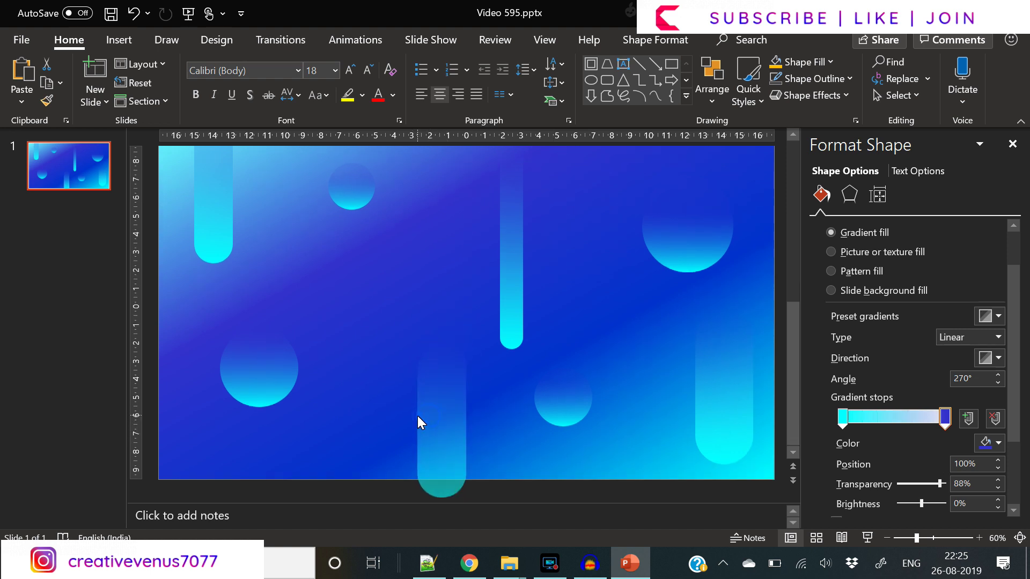
click(450, 432)
key(ctrl+c)
key(ctrl+v)
drag(449, 433, 367, 299)
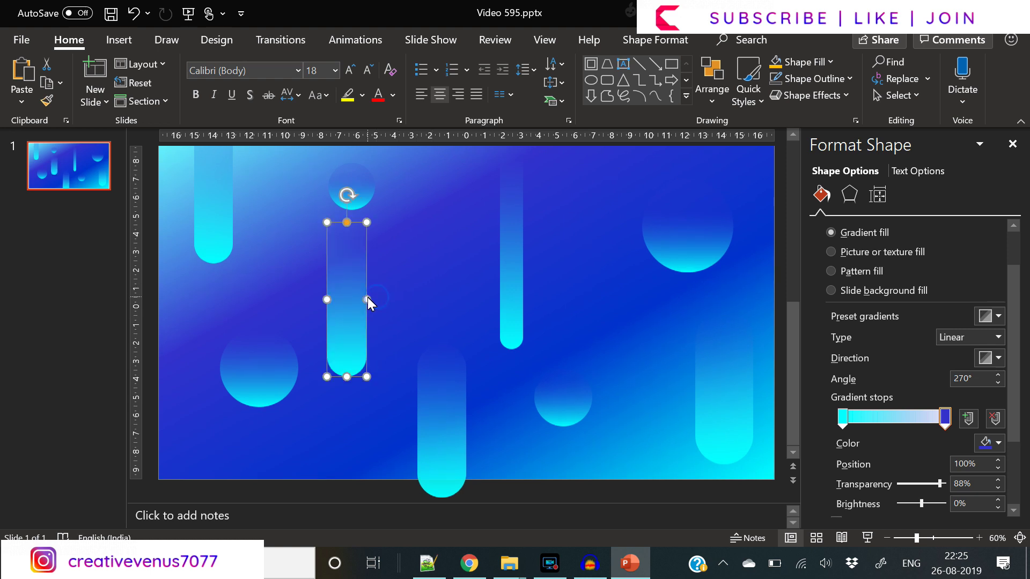
click(414, 234)
click(353, 181)
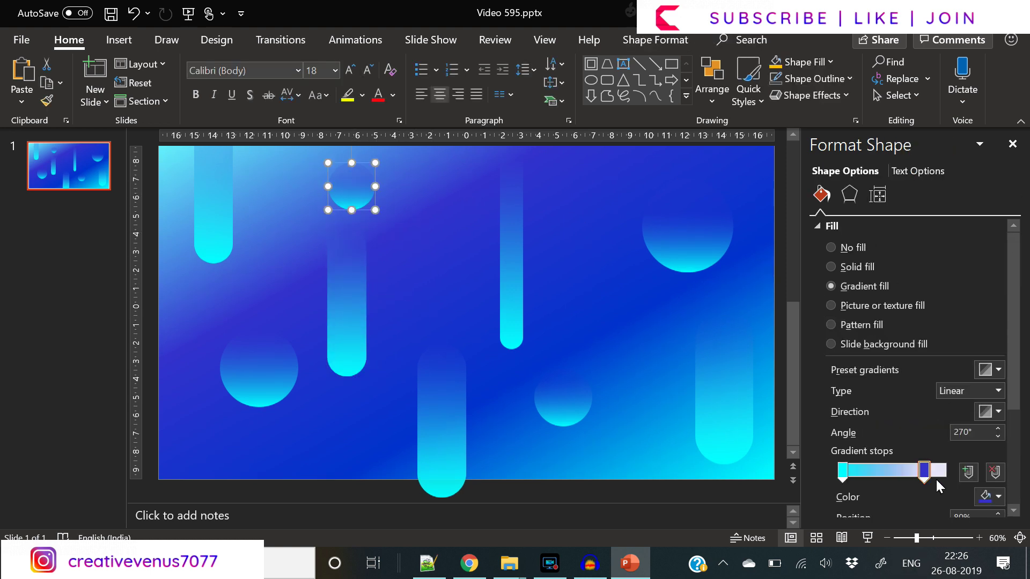
click(561, 297)
Draw an outline-free isosceles triangle right of centre, rotate it right 90°, and narrow it to 2.7 cm
click(126, 42)
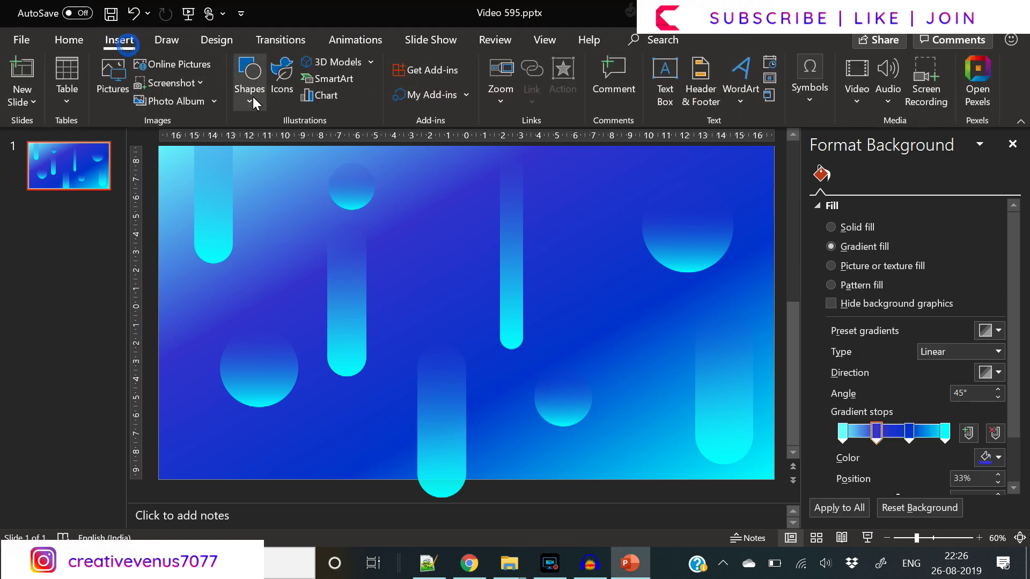
click(250, 97)
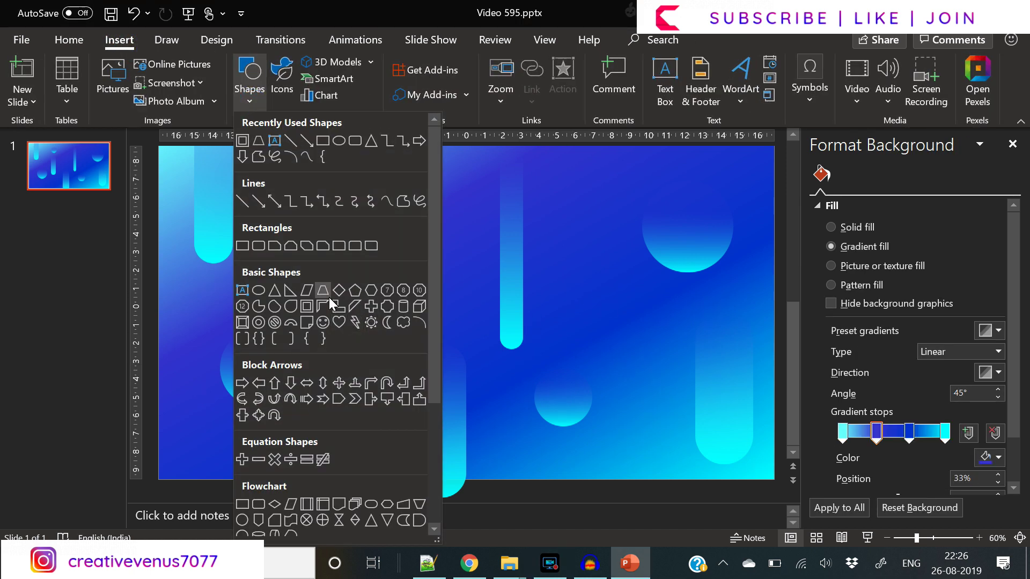
click(273, 293)
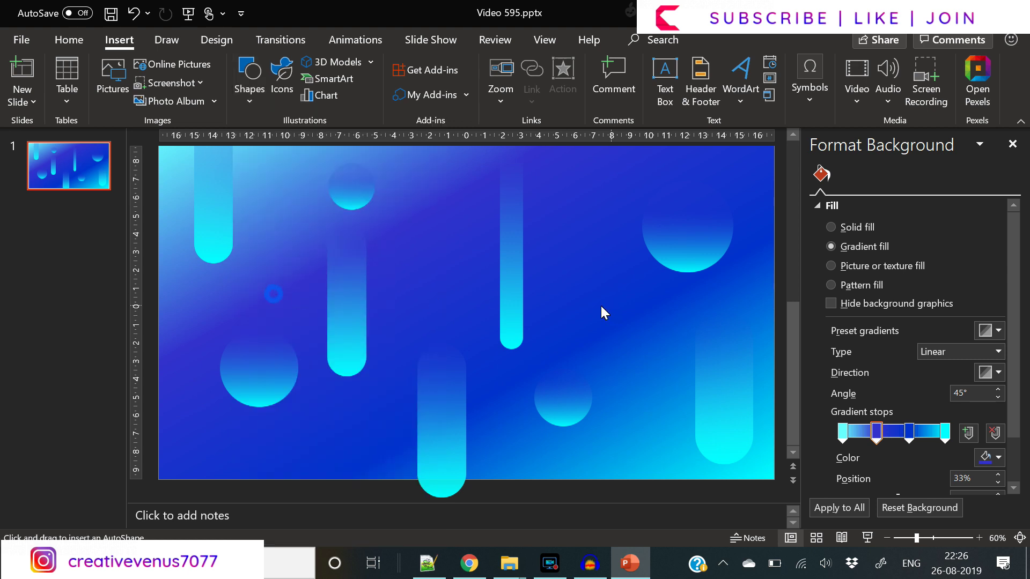
drag(558, 282, 653, 314)
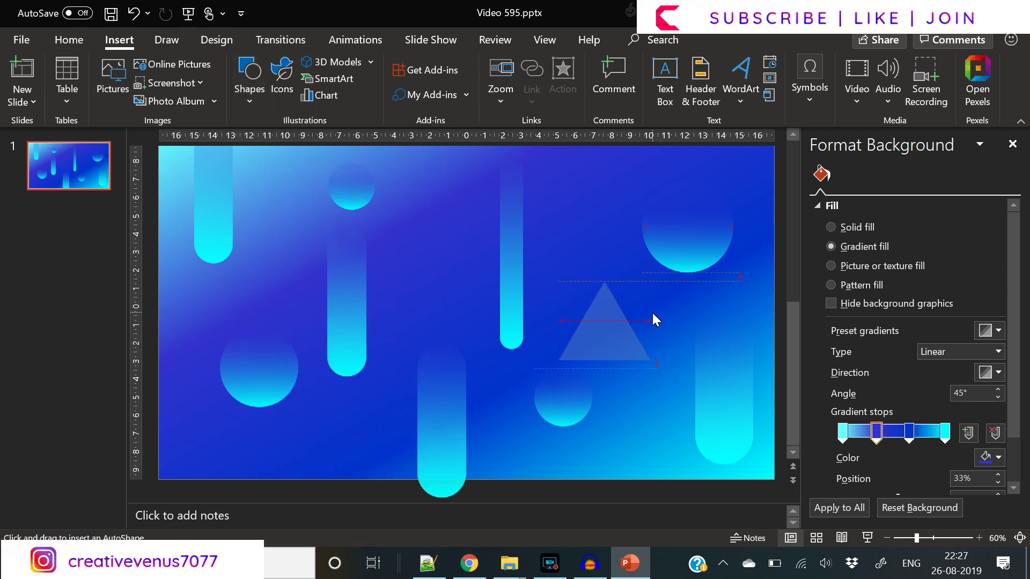
click(847, 434)
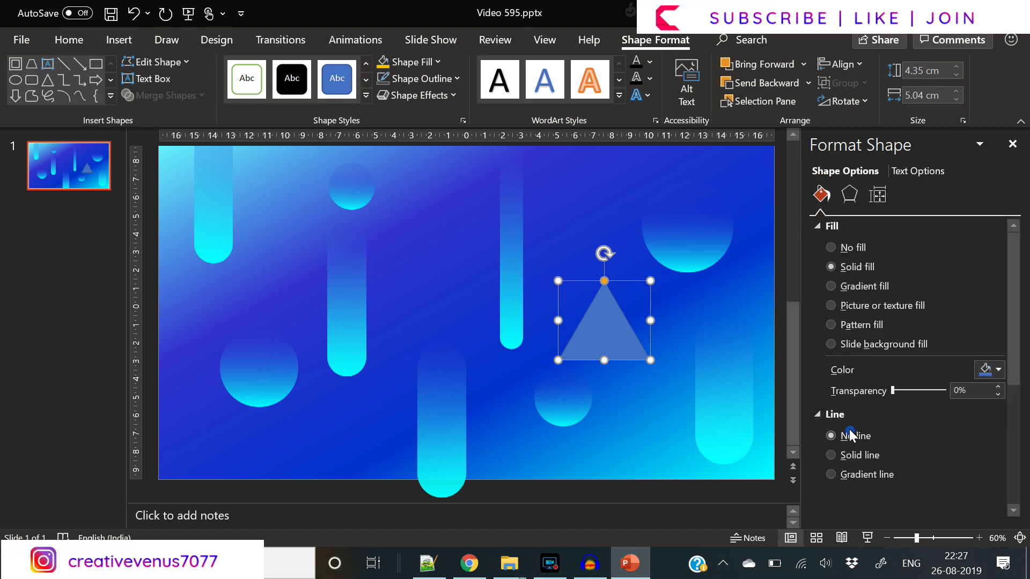
click(844, 103)
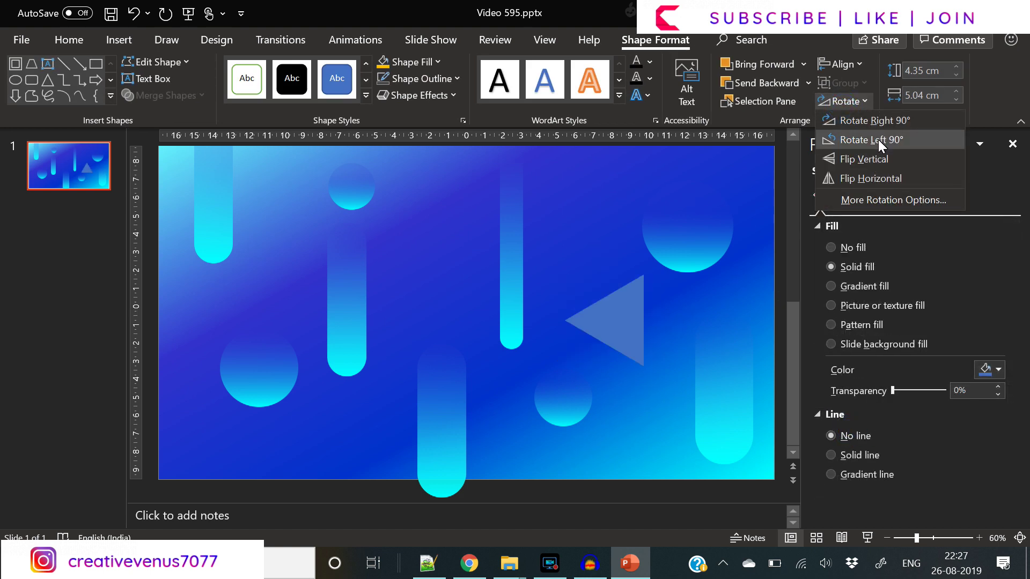
click(877, 121)
drag(623, 277, 591, 309)
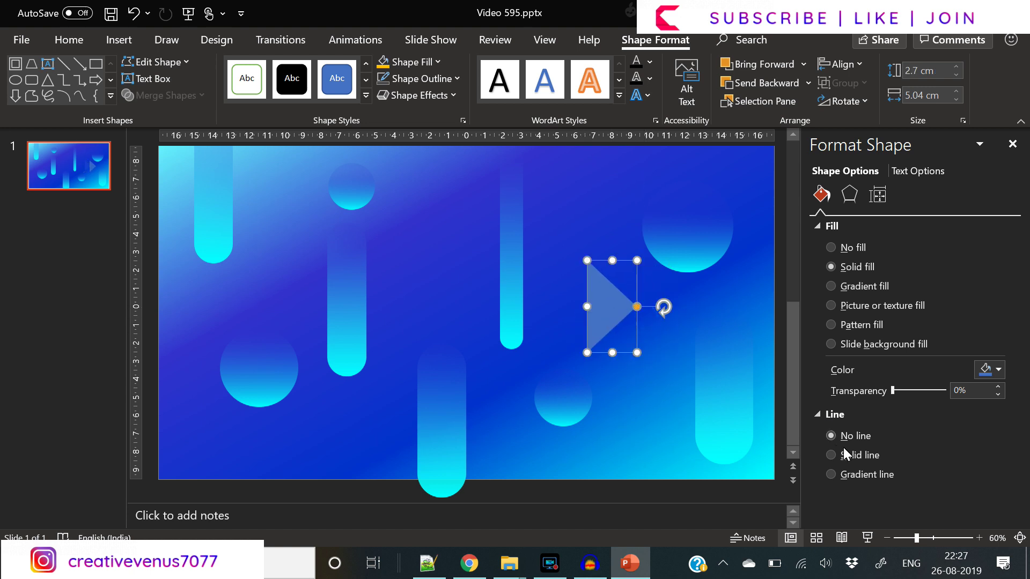
Give the triangle a striped pattern fill, trying cyan and blue background and line colours
click(864, 327)
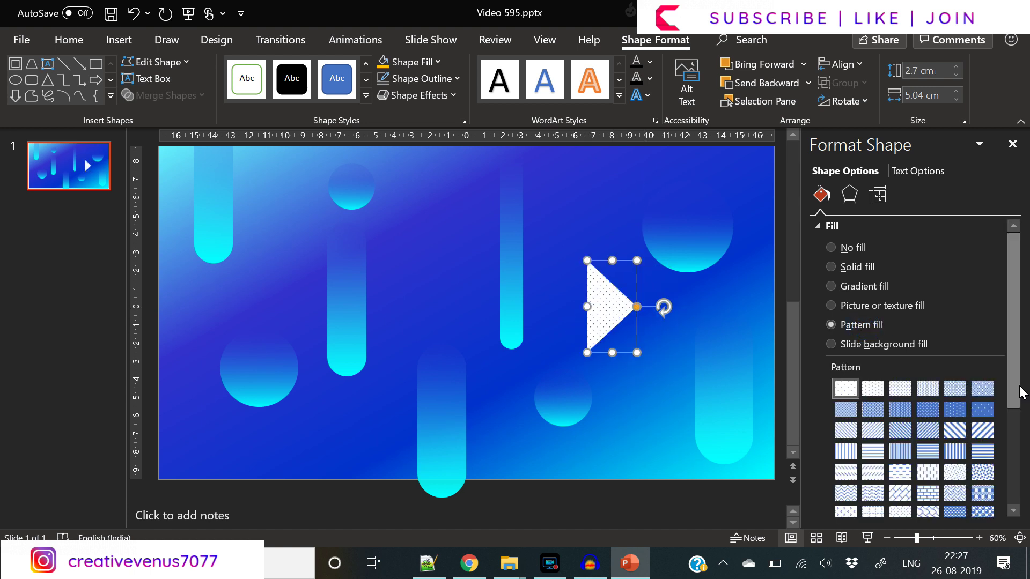
scroll(982, 365, down, 3)
click(983, 343)
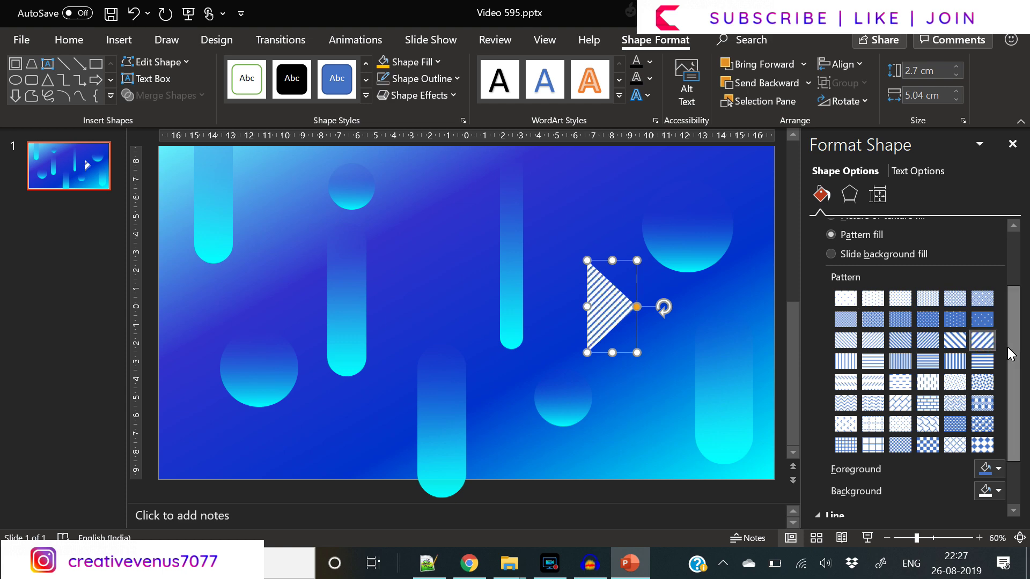
scroll(987, 354, down, 3)
click(981, 418)
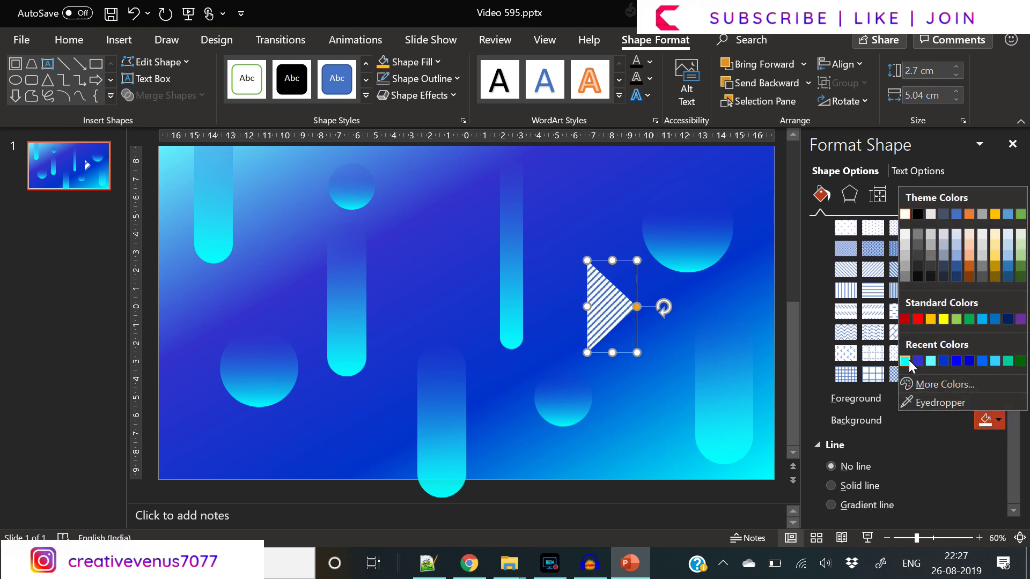
click(905, 361)
click(999, 420)
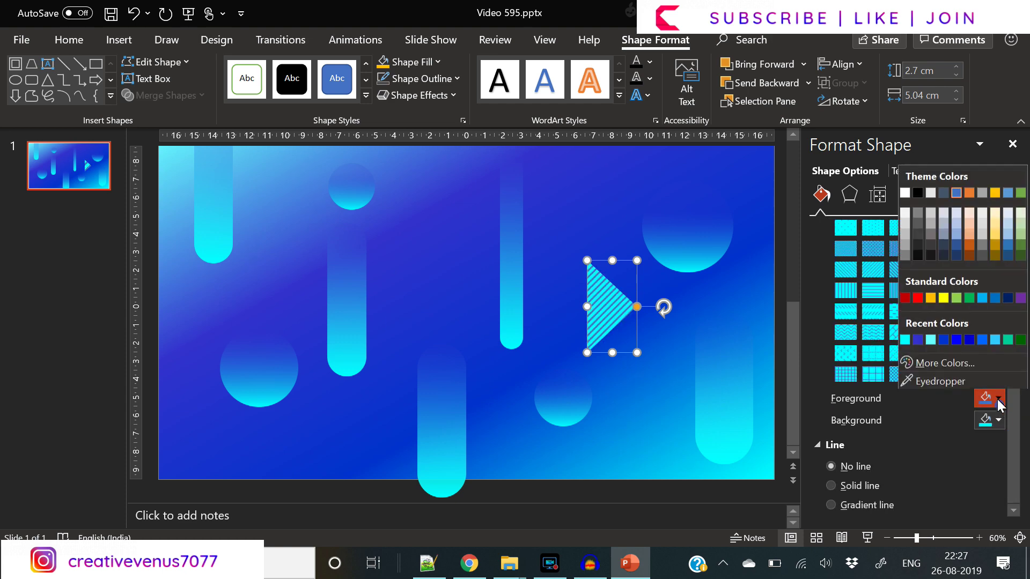
click(920, 342)
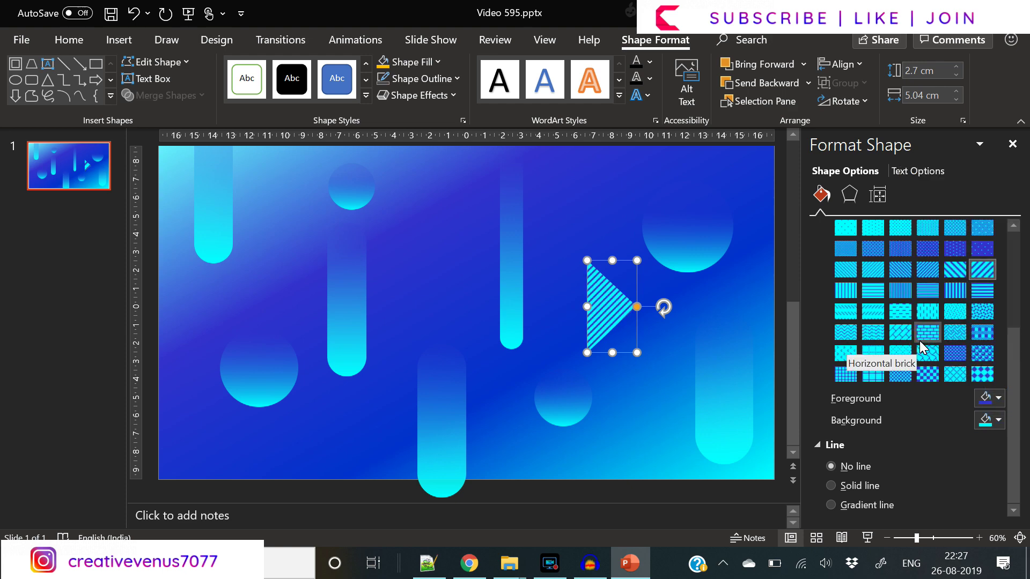
click(990, 398)
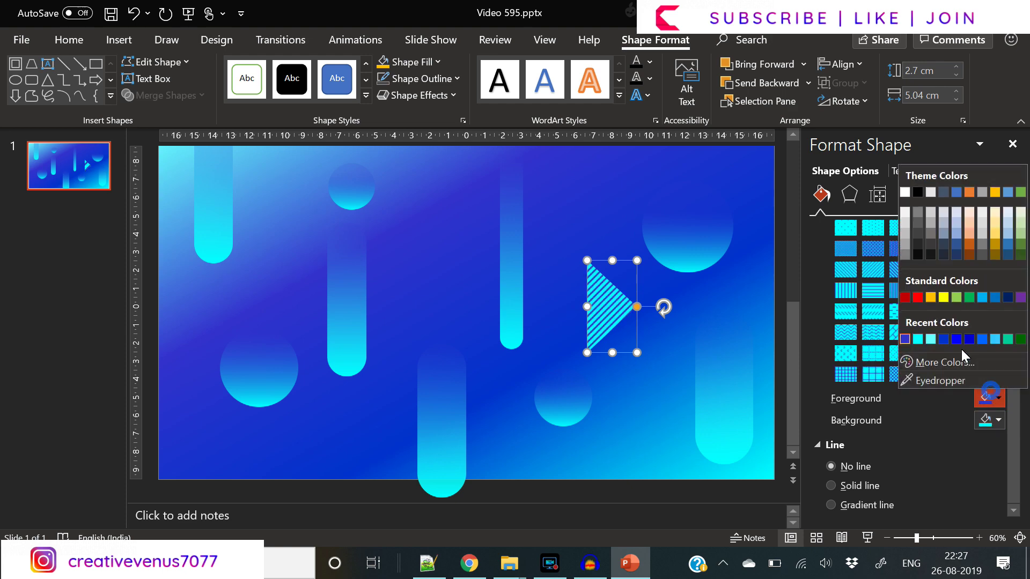
click(932, 339)
click(997, 400)
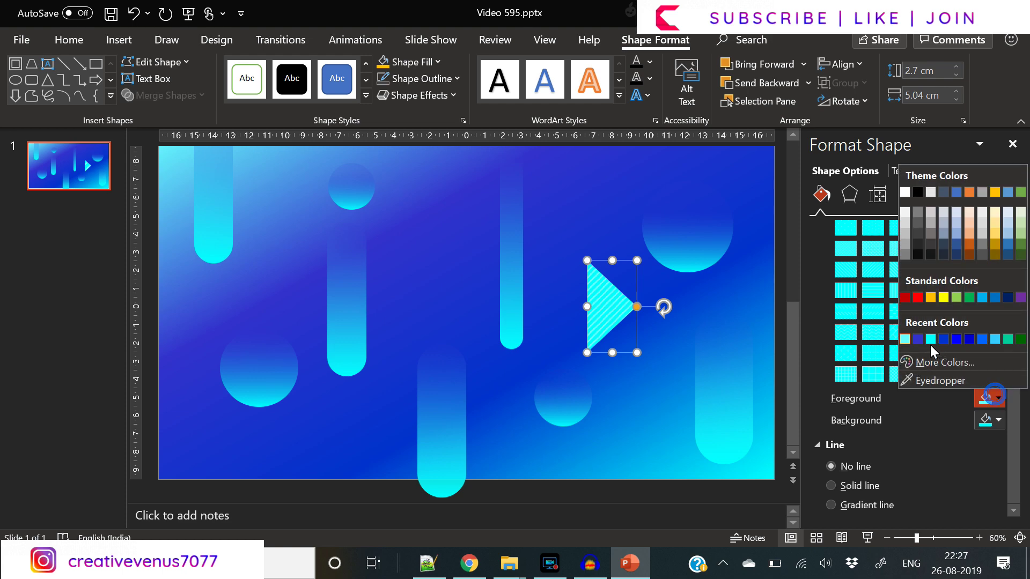
click(922, 342)
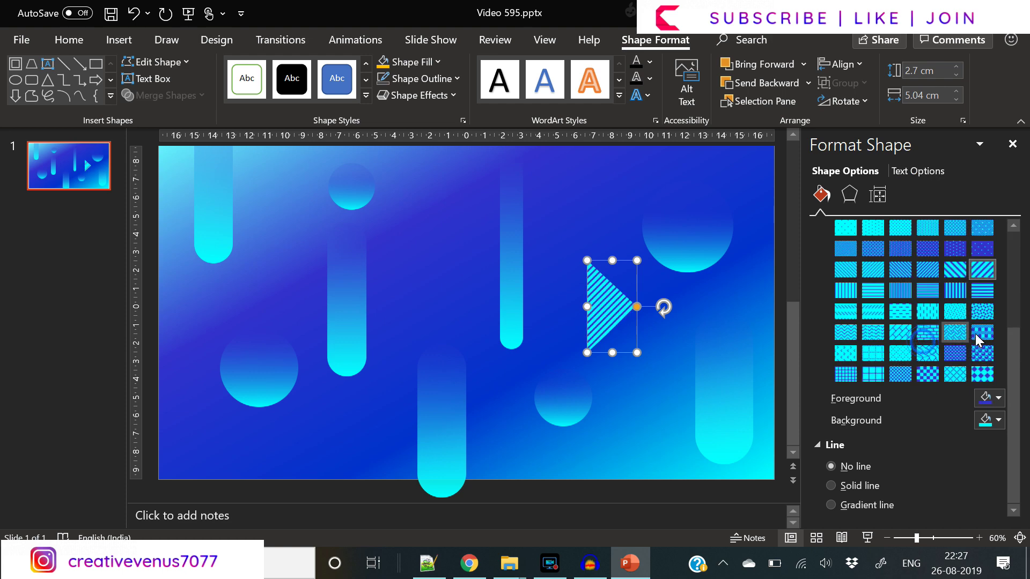
Set the Dashed horizontal pattern with cyan lines on dark blue, then paste a triangle copy
click(923, 270)
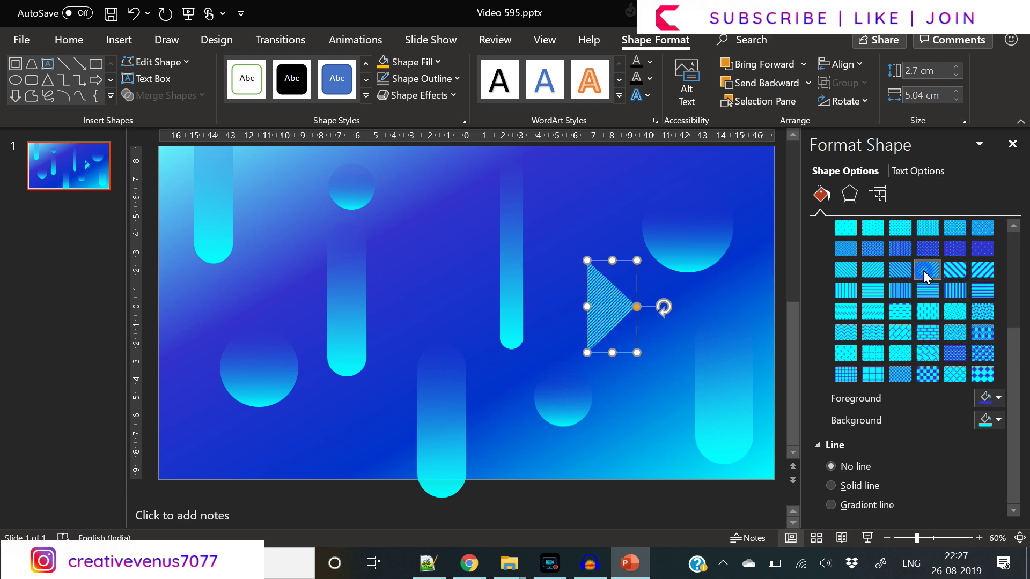
click(991, 421)
click(909, 361)
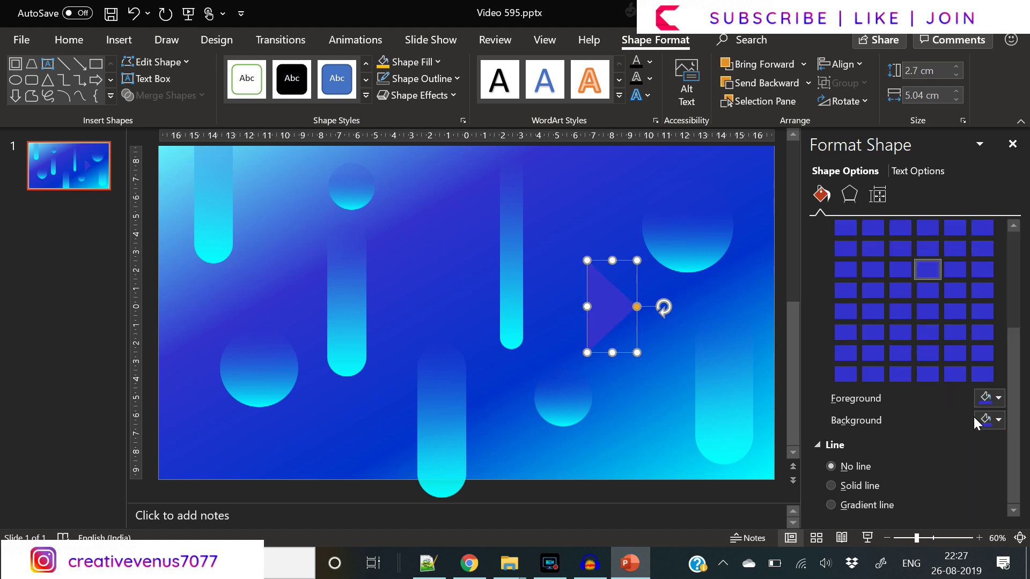
click(990, 398)
click(928, 340)
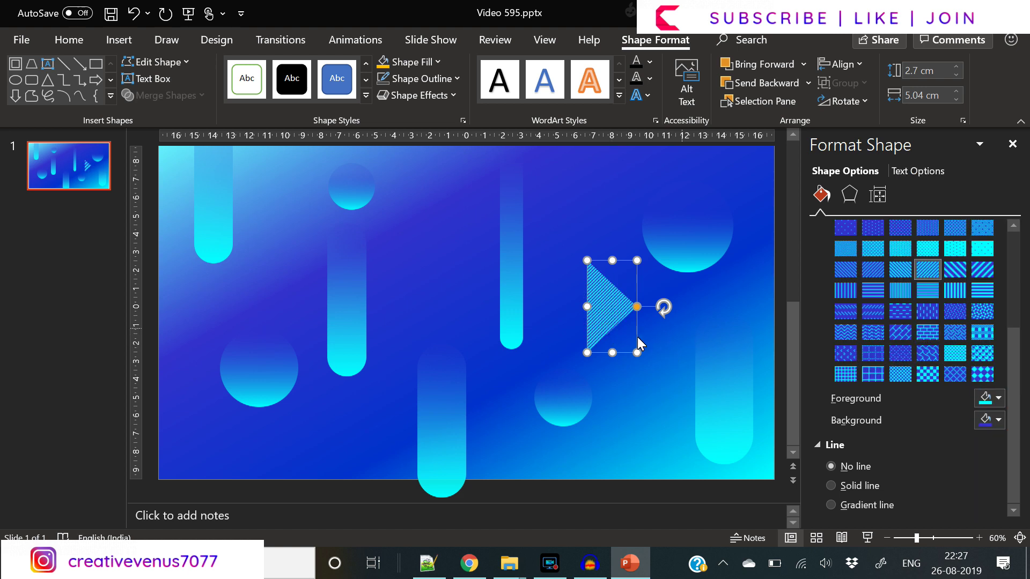
click(872, 312)
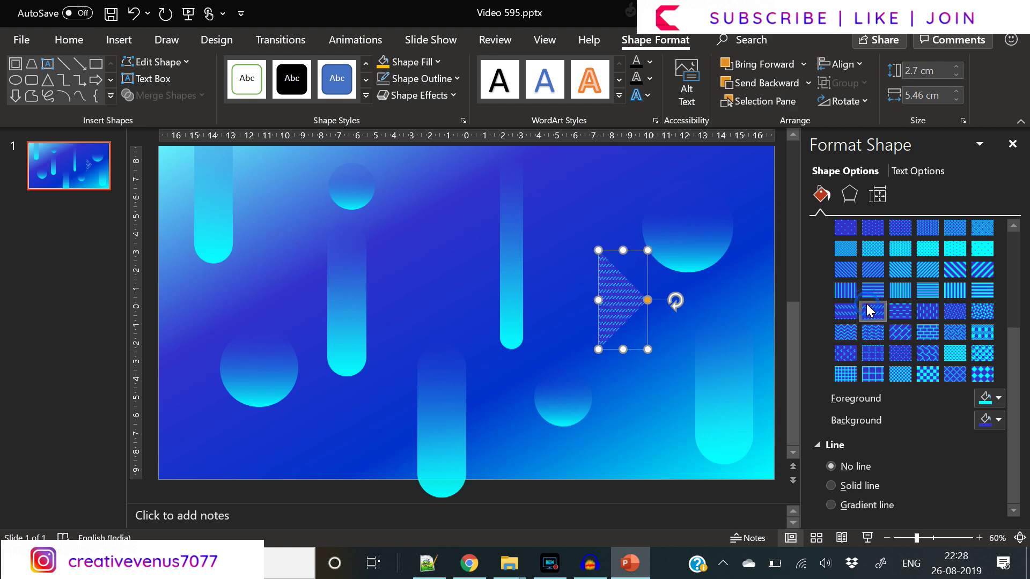
click(642, 372)
click(617, 287)
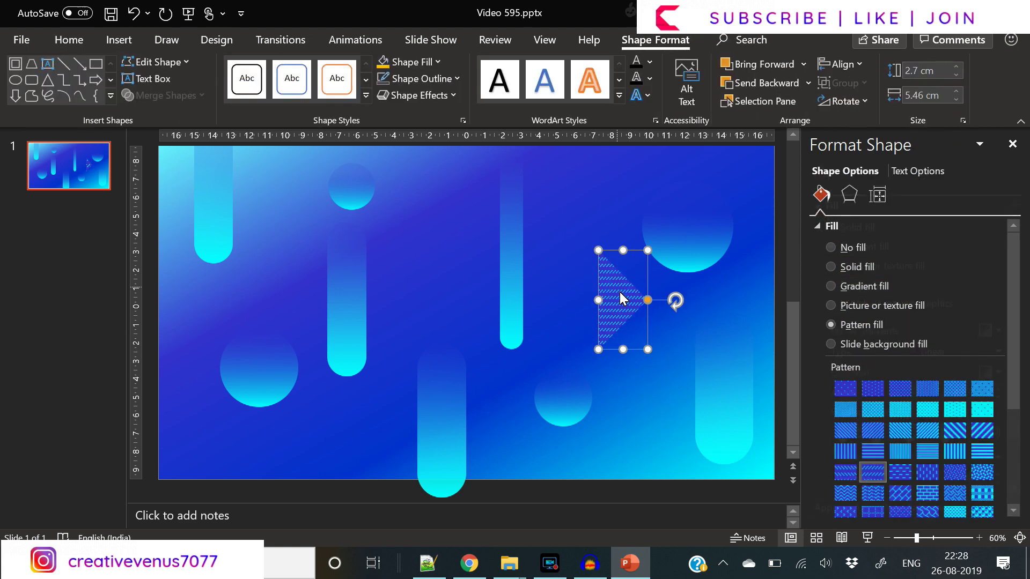
key(ctrl+v)
Place a small 1.7 × 3.44 cm triangle copy at the lower left with white pattern lines
drag(604, 299, 408, 239)
drag(461, 302, 189, 447)
scroll(1012, 356, down, 3)
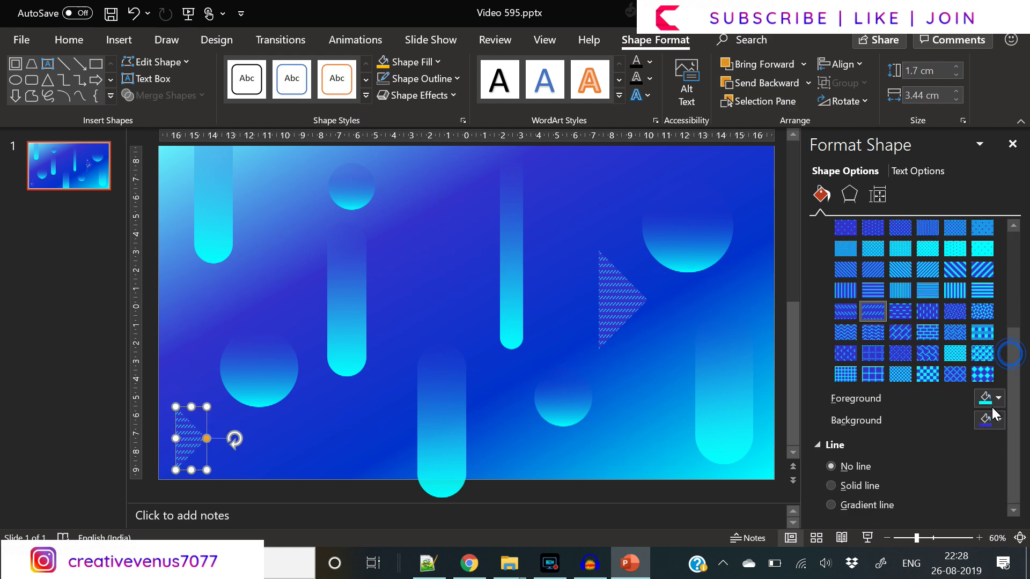
click(998, 400)
click(905, 216)
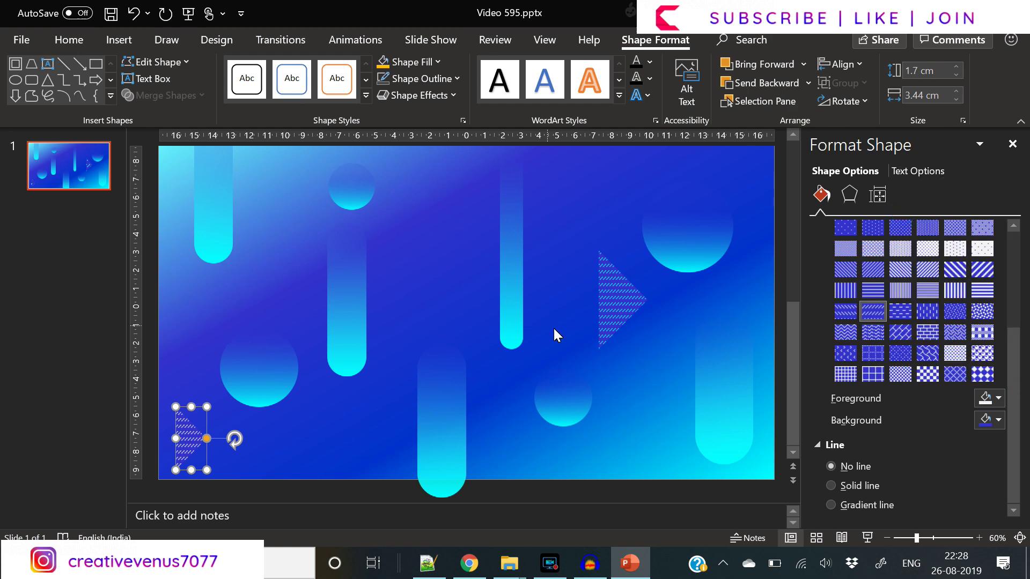
click(354, 448)
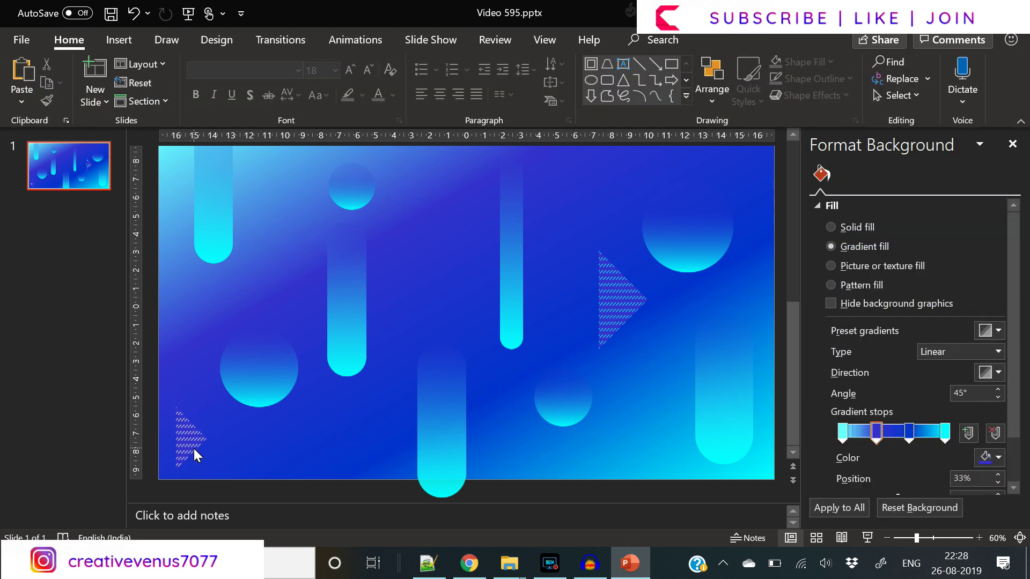
Add a larger 2.73 × 5.52 cm left-pointing triangle near top centre with a dashed horizontal pattern
click(195, 449)
key(ctrl+c)
key(ctrl+v)
drag(194, 452, 349, 268)
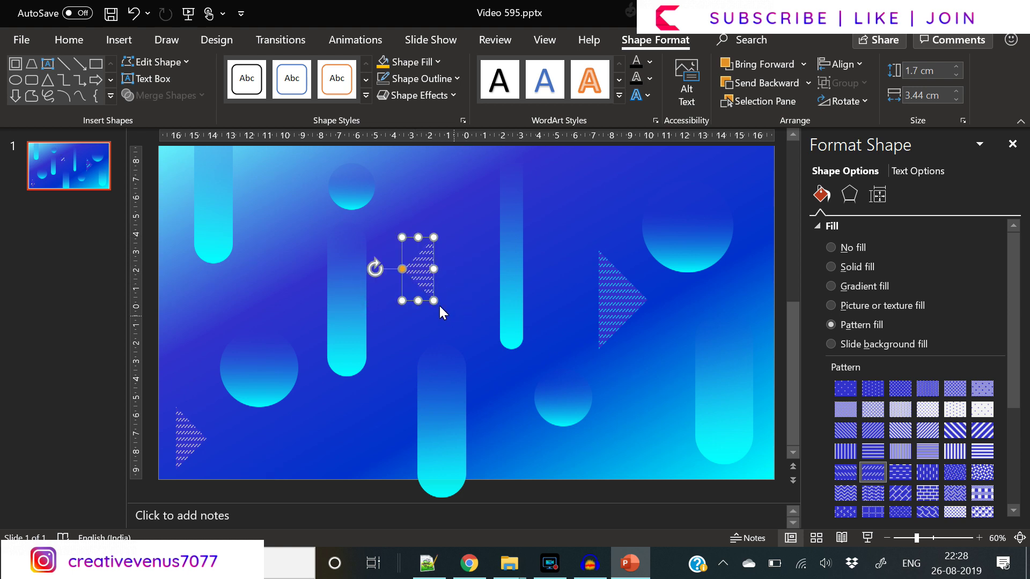
drag(439, 304, 482, 228)
drag(1019, 405, 1020, 486)
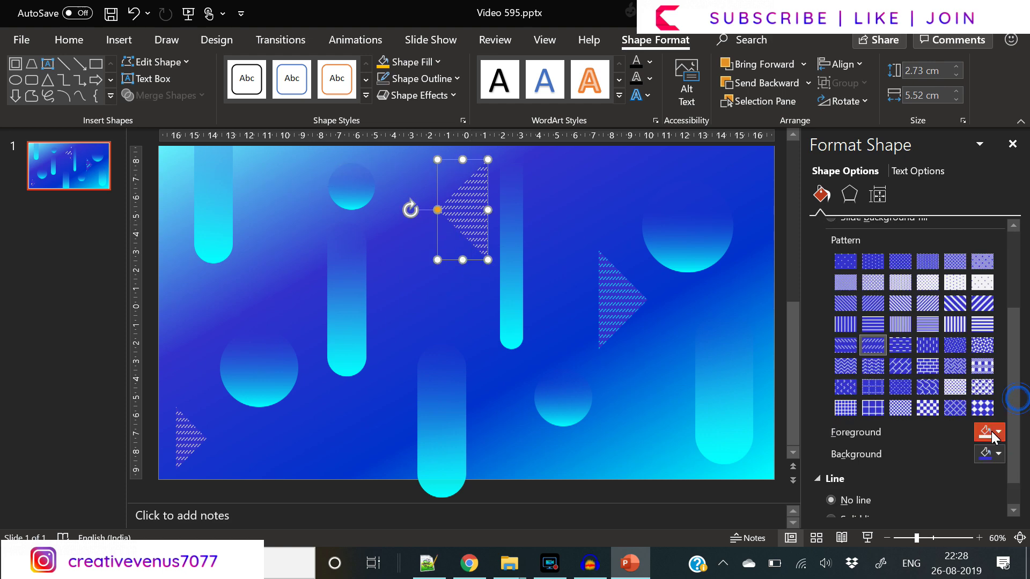
click(990, 432)
click(931, 373)
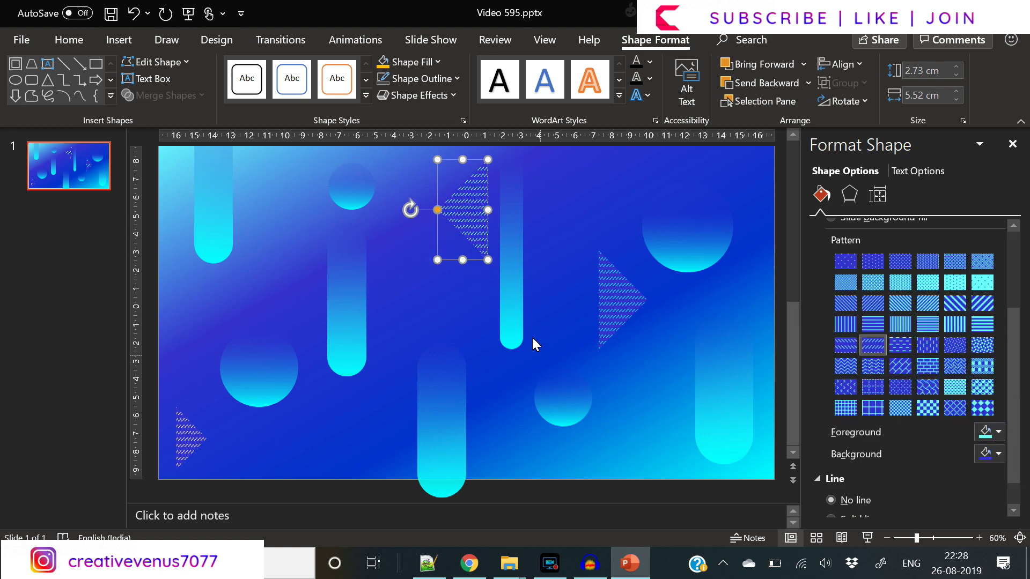
click(901, 347)
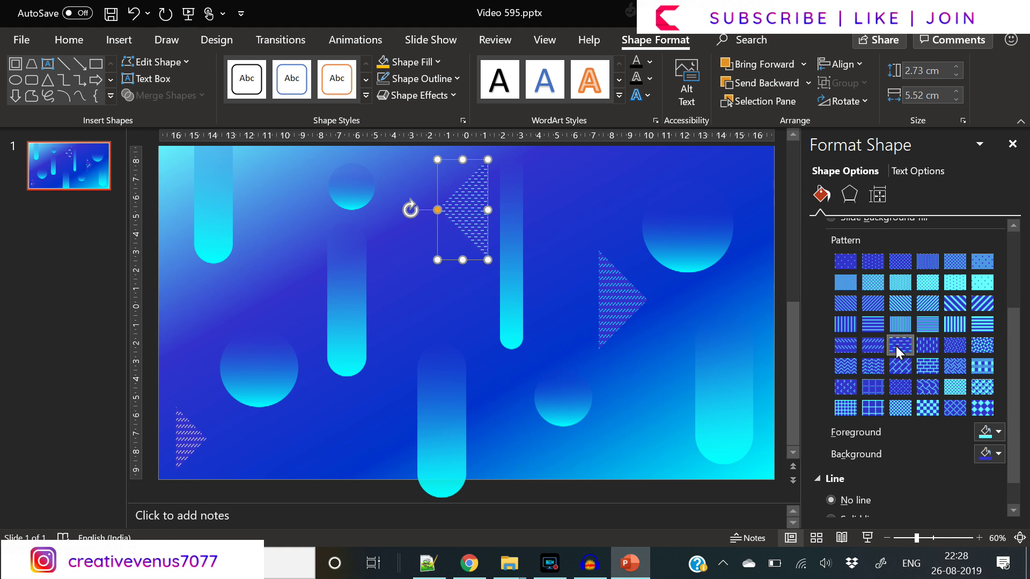
Try several wave patterns on the small lower-left triangle and settle on a different pattern
click(193, 450)
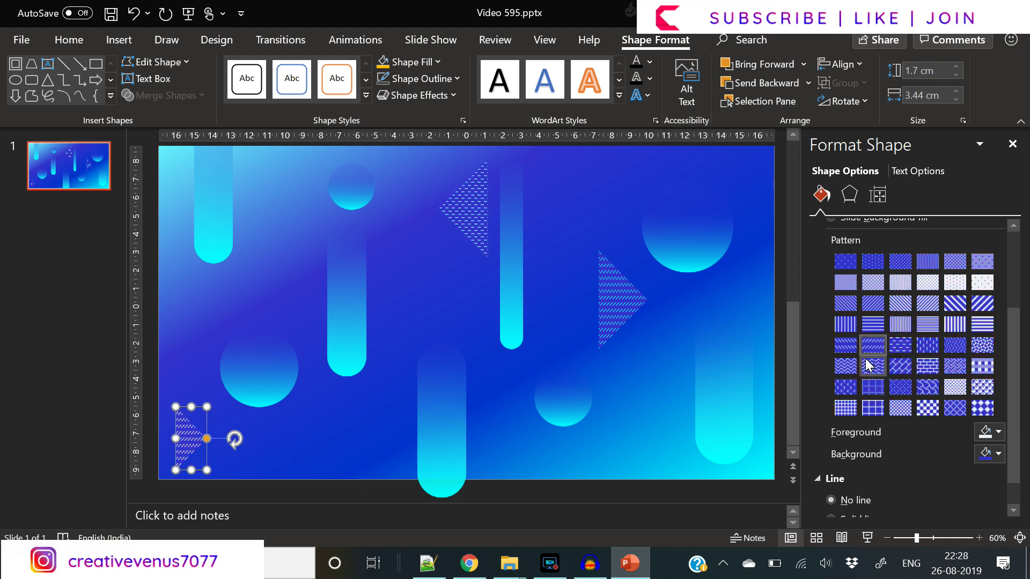
click(846, 367)
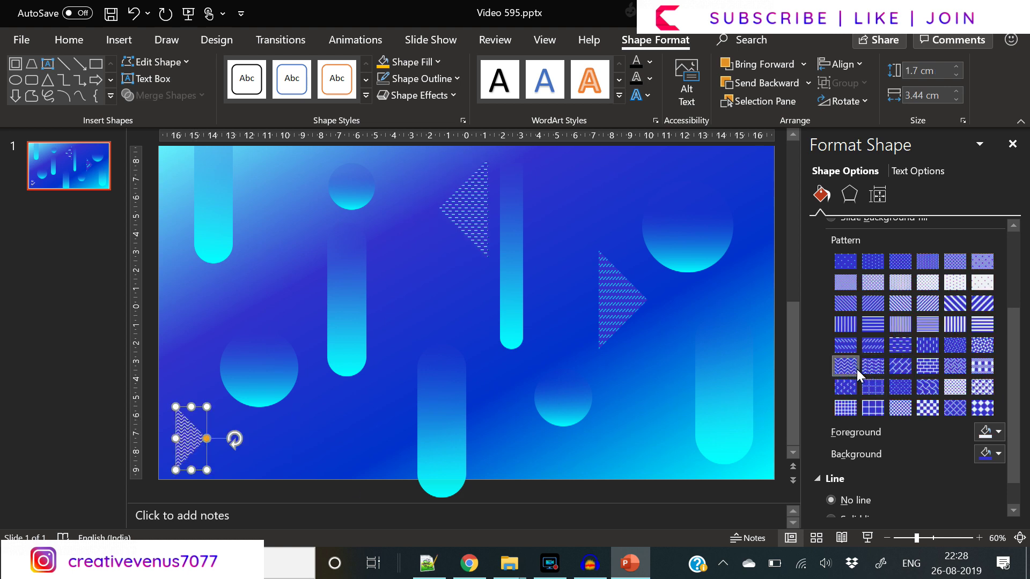
click(897, 368)
click(869, 367)
click(838, 349)
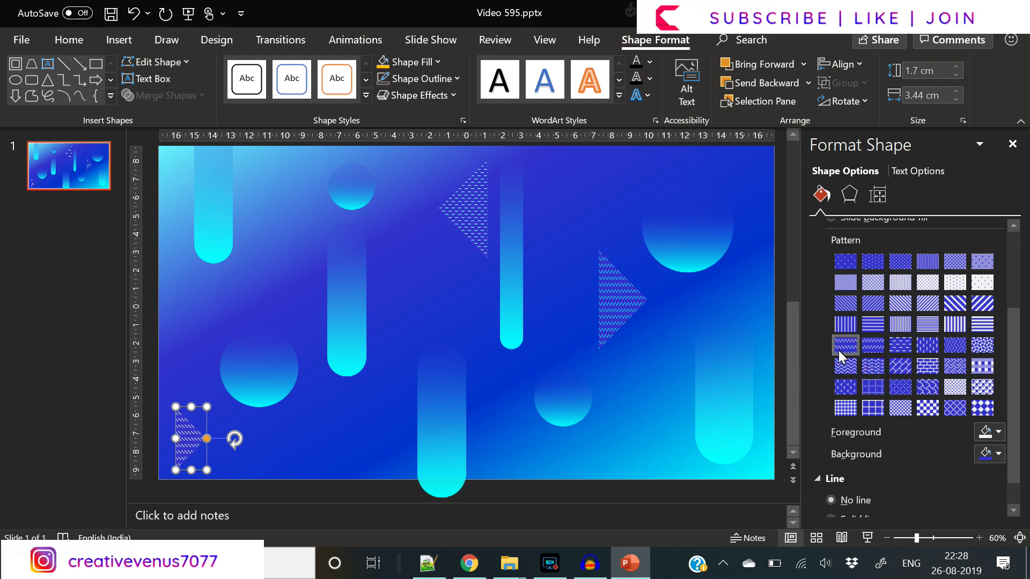
click(619, 360)
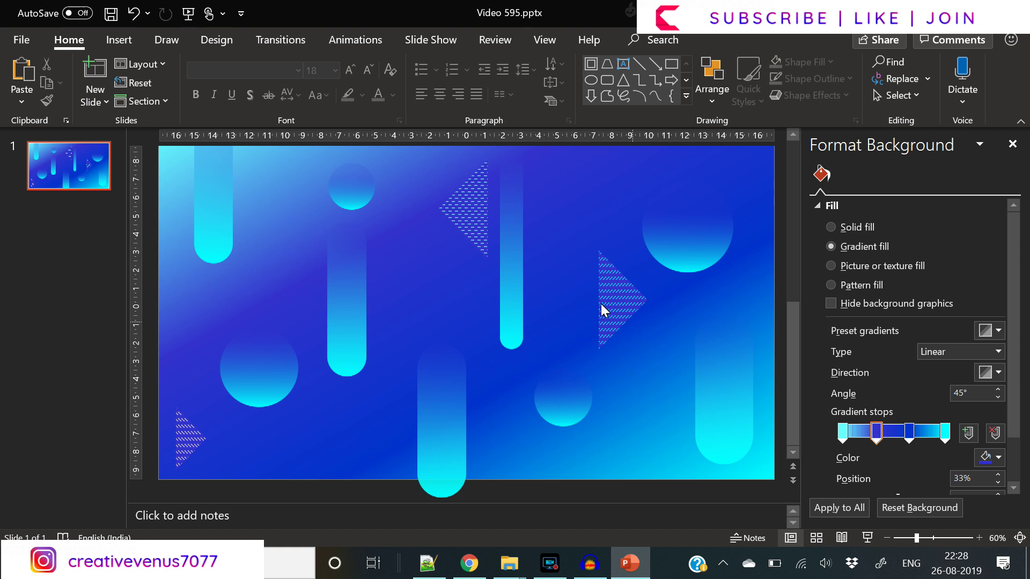
Draw a wide frame shape across the middle of the slide and thin its border
click(118, 39)
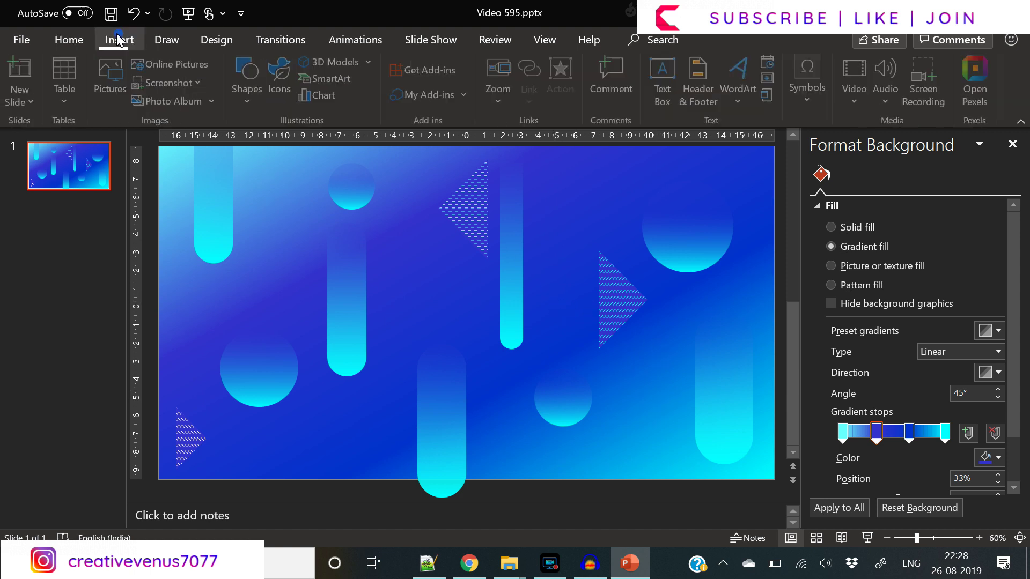
click(244, 102)
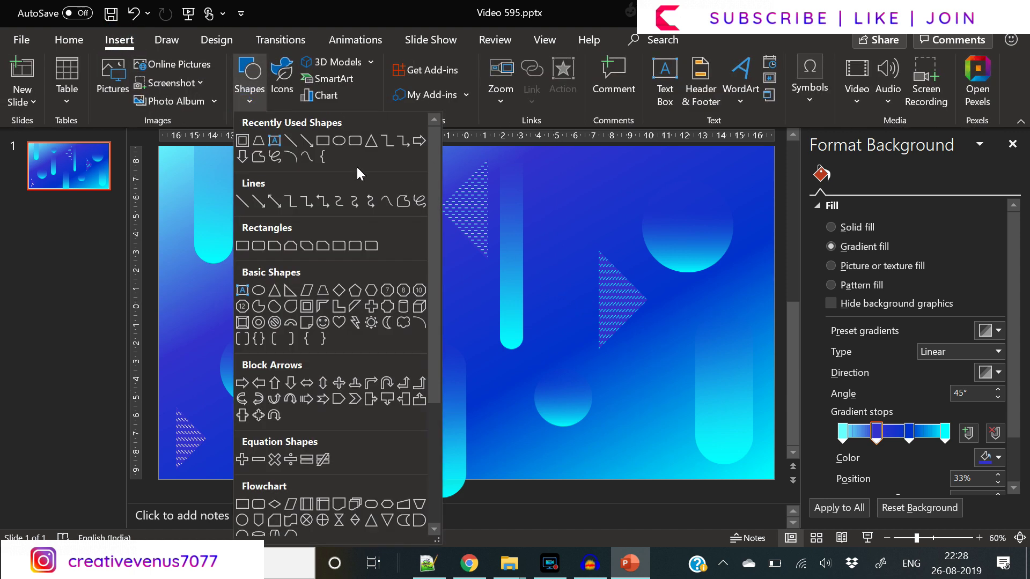
click(324, 145)
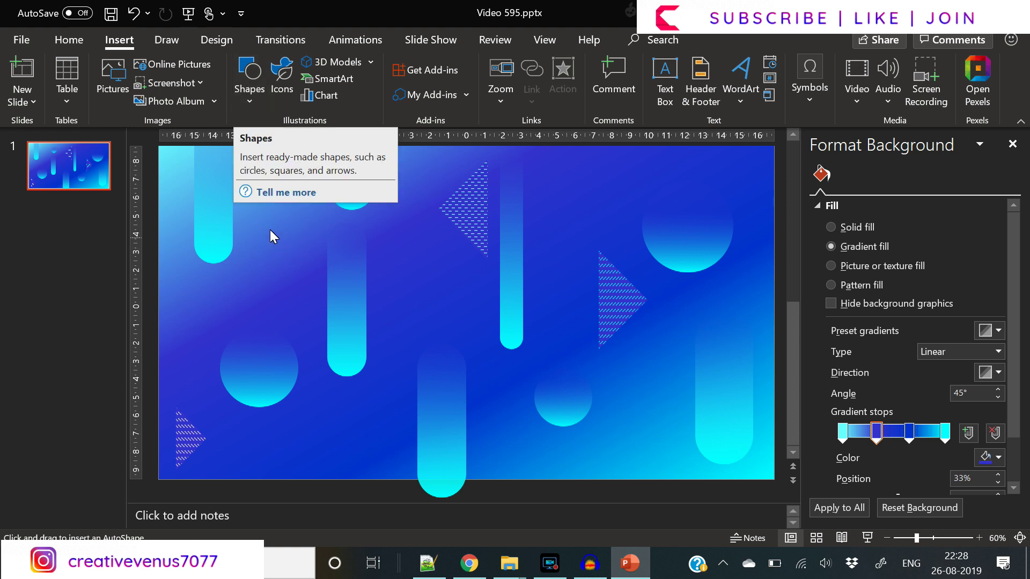
click(240, 104)
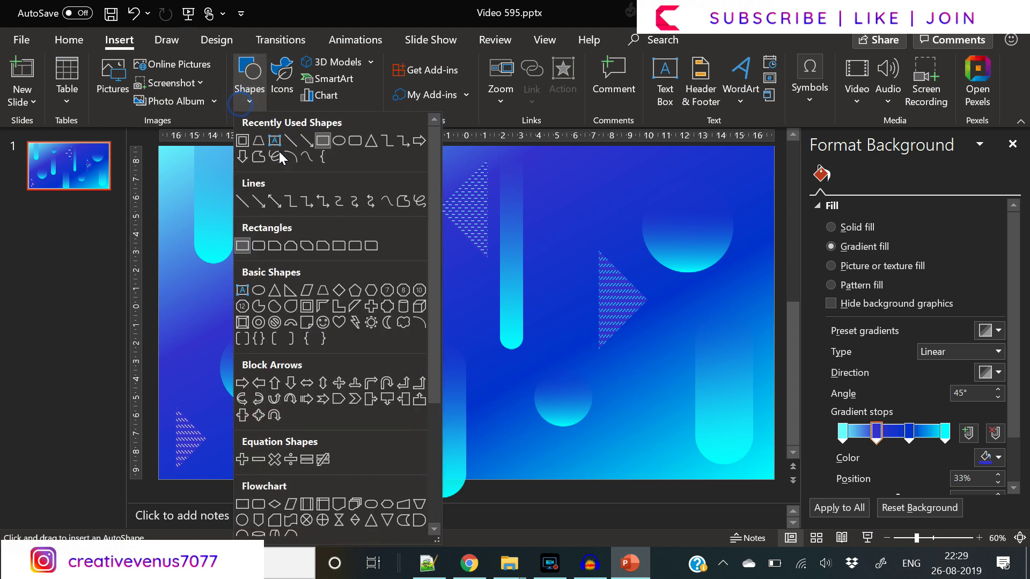
click(302, 309)
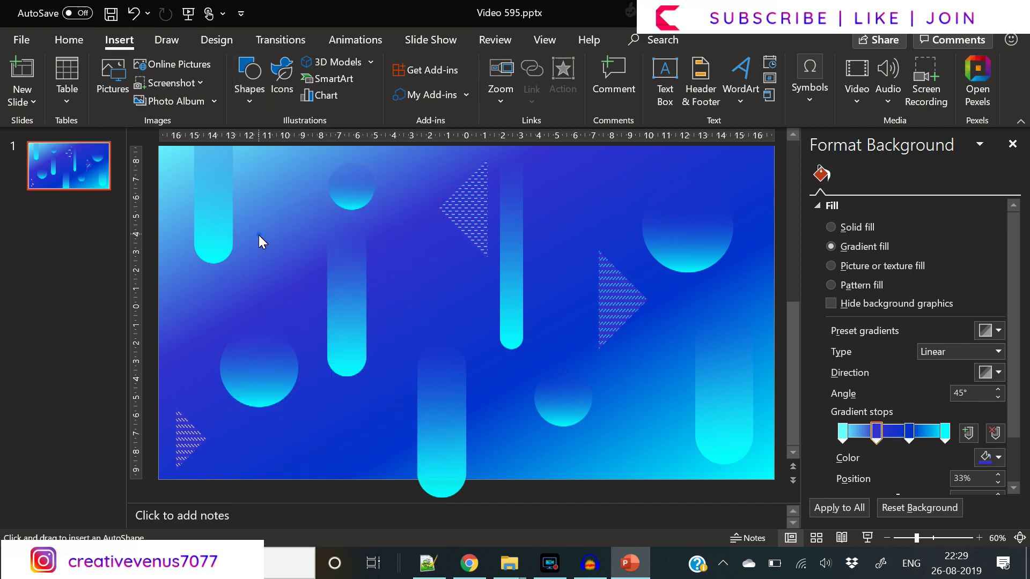
drag(259, 235, 685, 377)
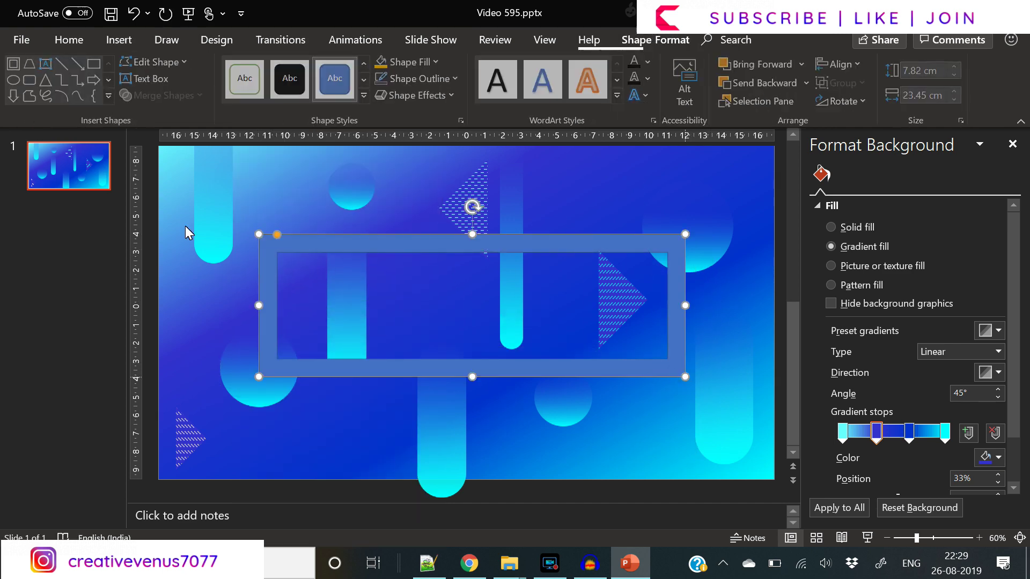
drag(276, 234, 262, 240)
mouse_move(364, 237)
mouse_down()
mouse_move(365, 226)
mouse_move(367, 237)
mouse_up()
Centre the 7.82 × 23.45 cm frame horizontally, remove its outline and fill it white
click(839, 63)
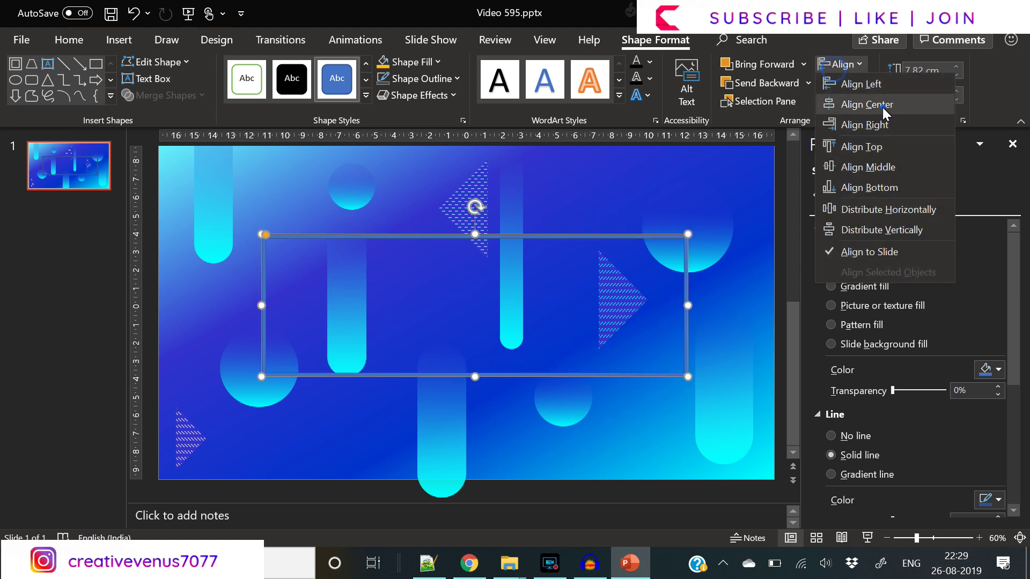
click(869, 107)
click(855, 64)
click(888, 171)
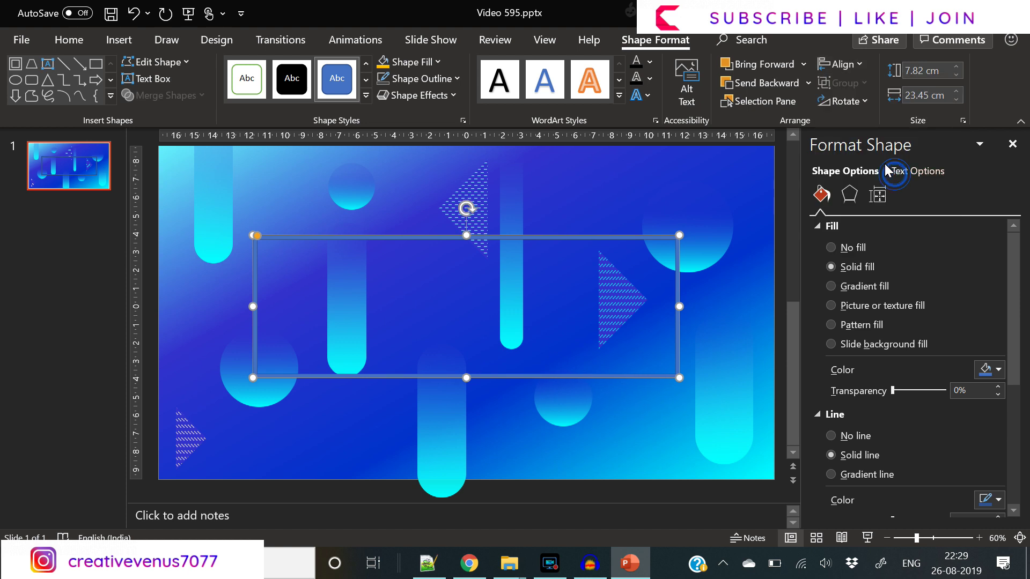
click(858, 436)
click(998, 369)
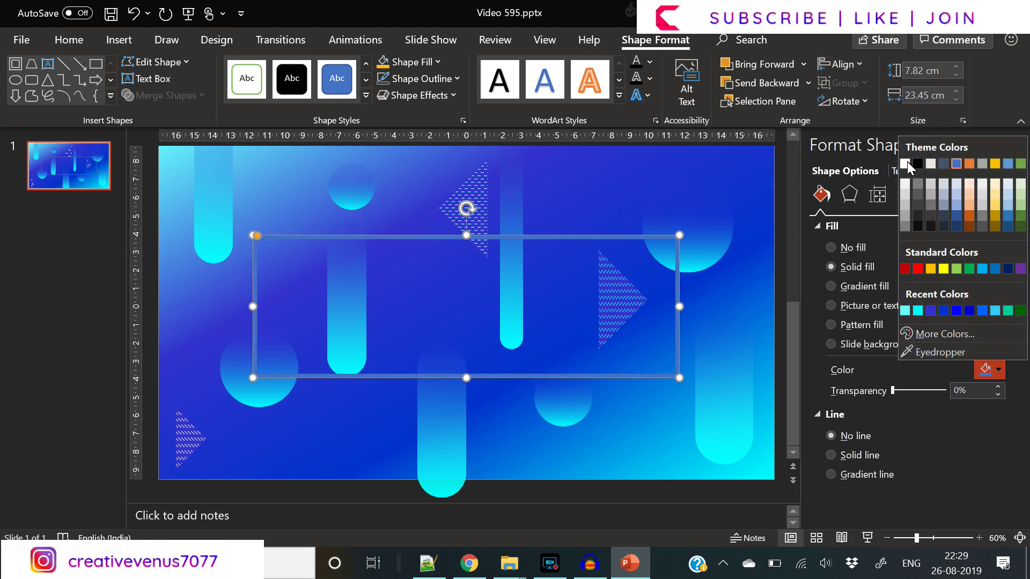
click(906, 163)
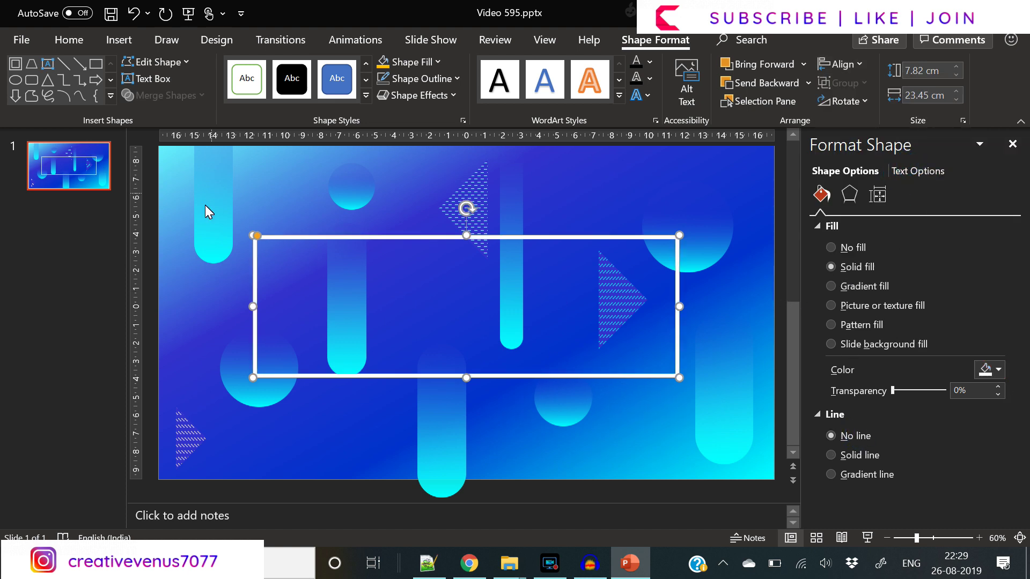
drag(257, 237, 256, 237)
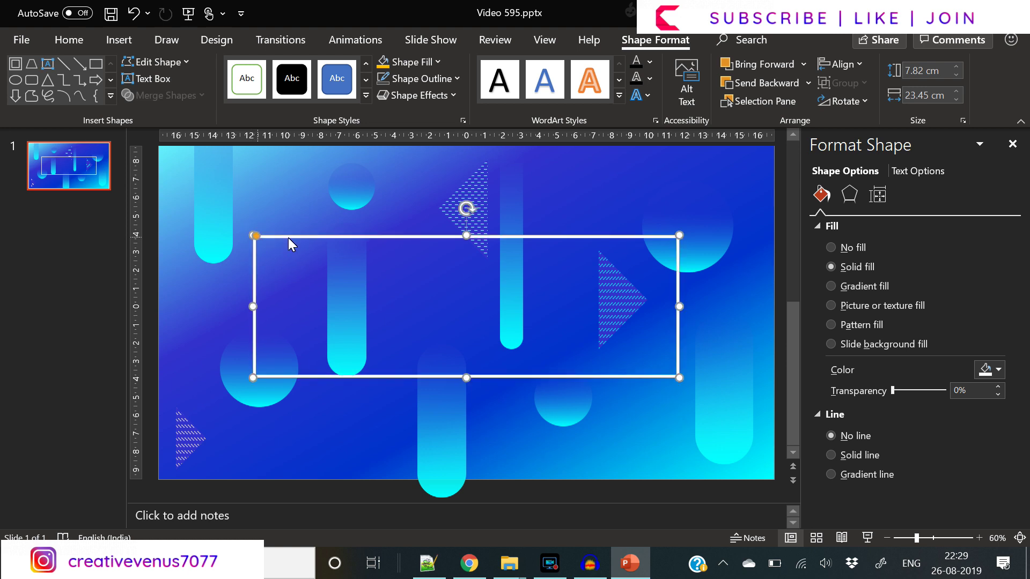
click(781, 279)
Draw a tall rectangle, duplicate it into four stripes with one narrowed to a thin strip
click(118, 40)
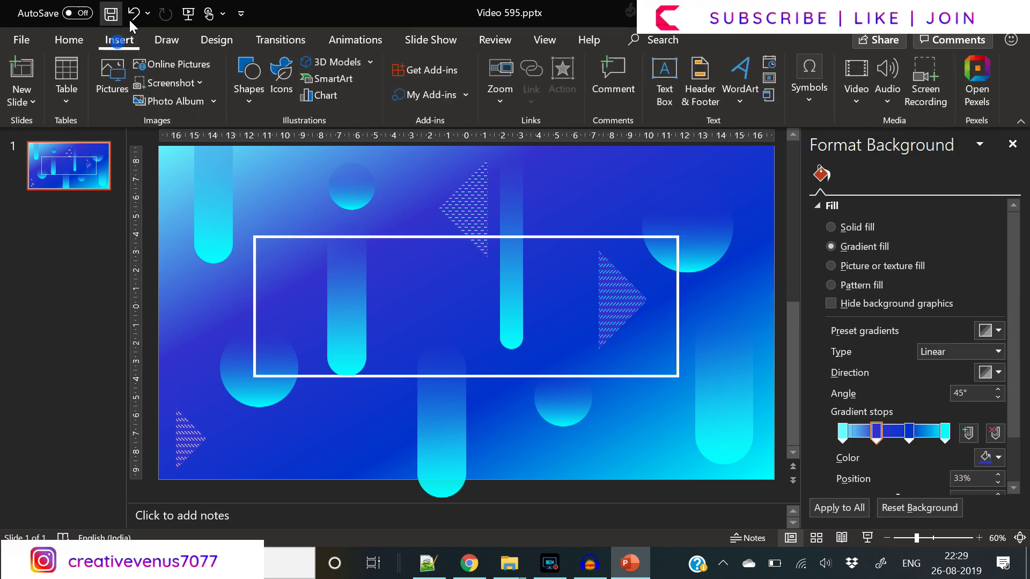
click(253, 102)
click(322, 141)
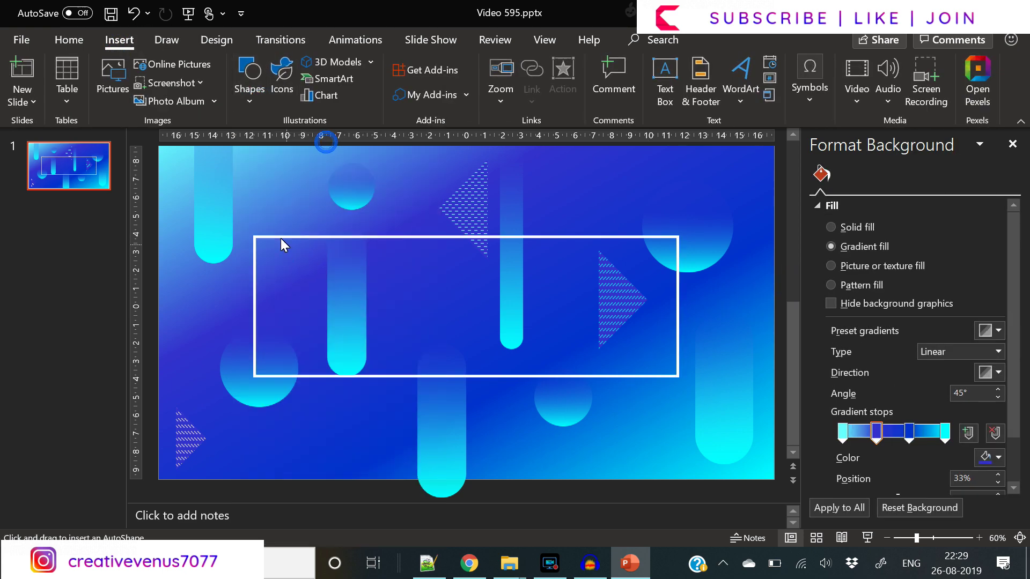
mouse_move(272, 210)
mouse_down()
mouse_move(361, 427)
mouse_move(319, 427)
mouse_up()
drag(307, 375, 382, 359)
drag(415, 321, 362, 323)
shift+click(374, 344)
shift+click(343, 346)
shift+click(287, 349)
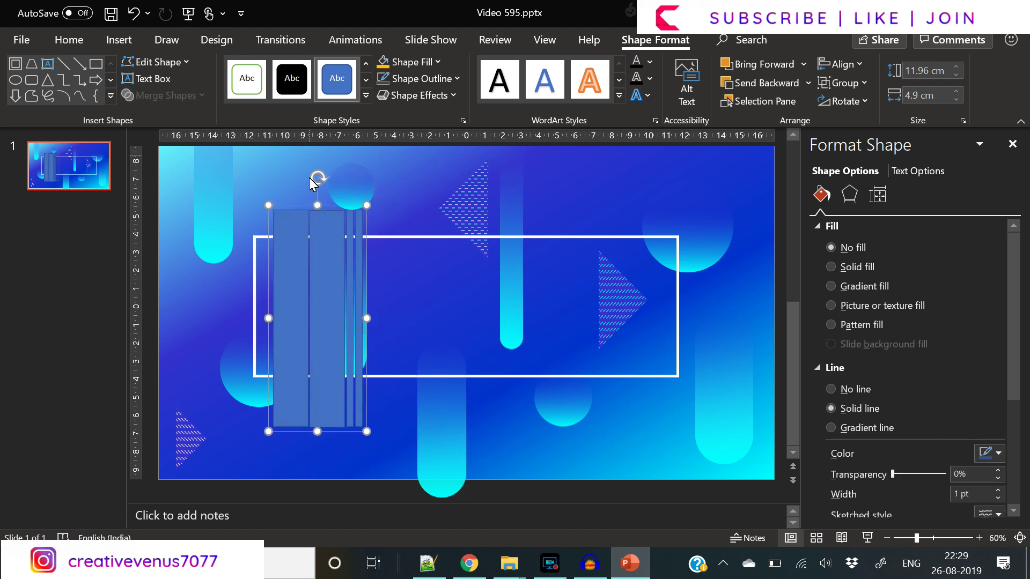
Tilt the stripe band diagonally and add a horizontally and vertically flipped copy at upper-right
drag(316, 177, 234, 206)
drag(309, 320, 642, 299)
scroll(273, 388, down, 1)
click(861, 100)
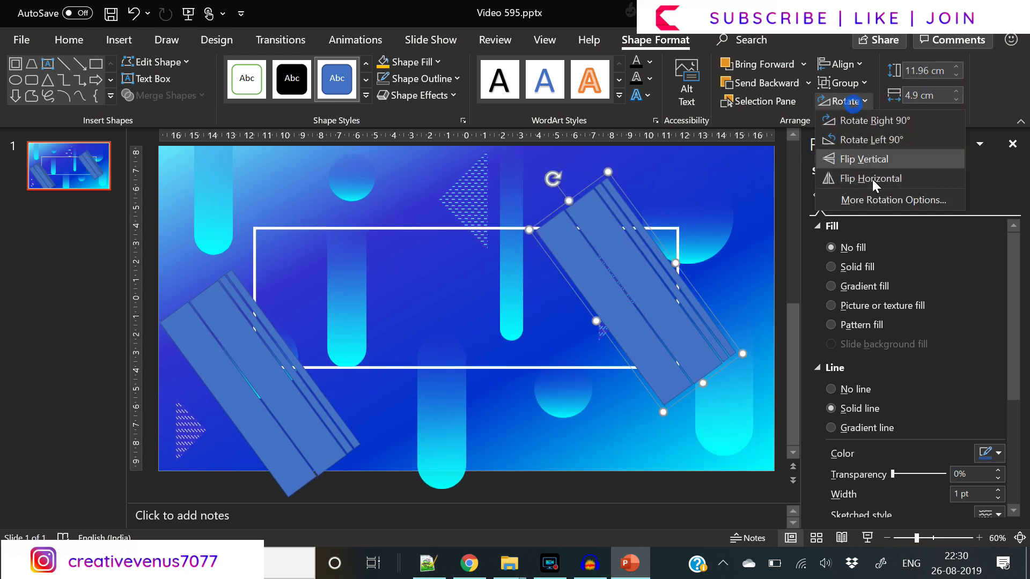
click(870, 180)
click(858, 97)
click(865, 158)
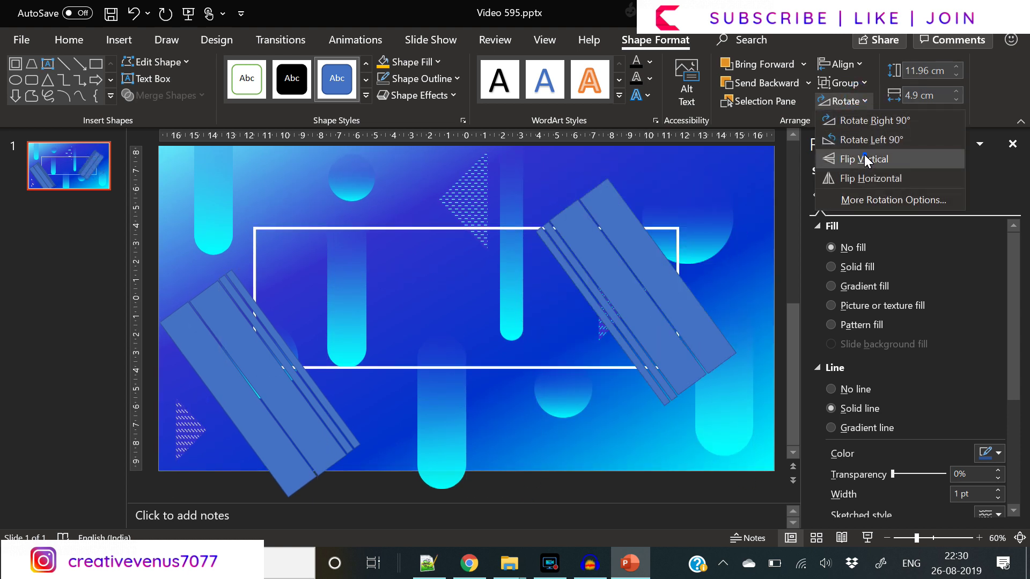
drag(633, 287, 756, 290)
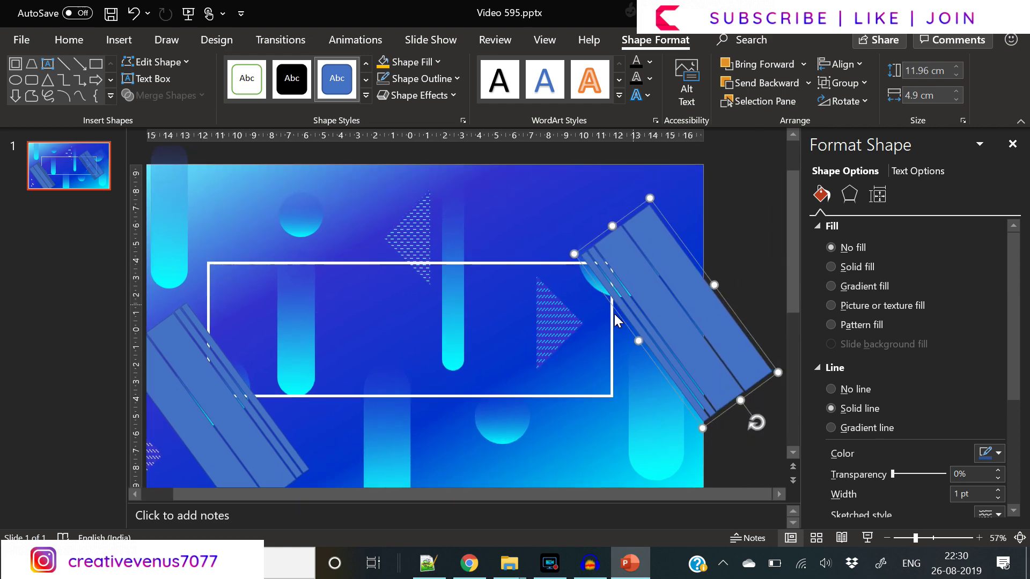
right_click(678, 320)
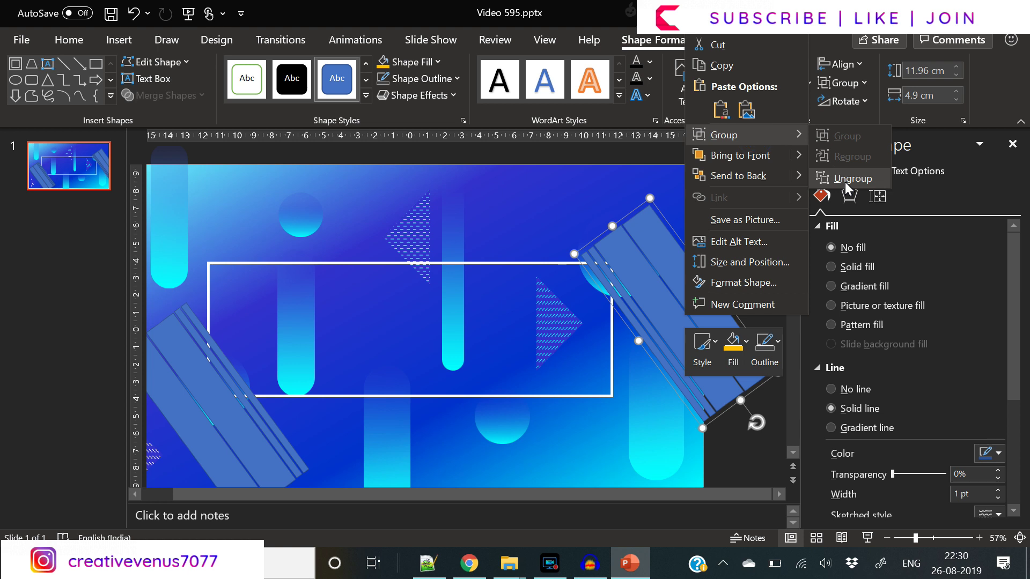
Ungroup the upper-right band, union its strips, and subtract it from the white frame
click(845, 182)
click(180, 95)
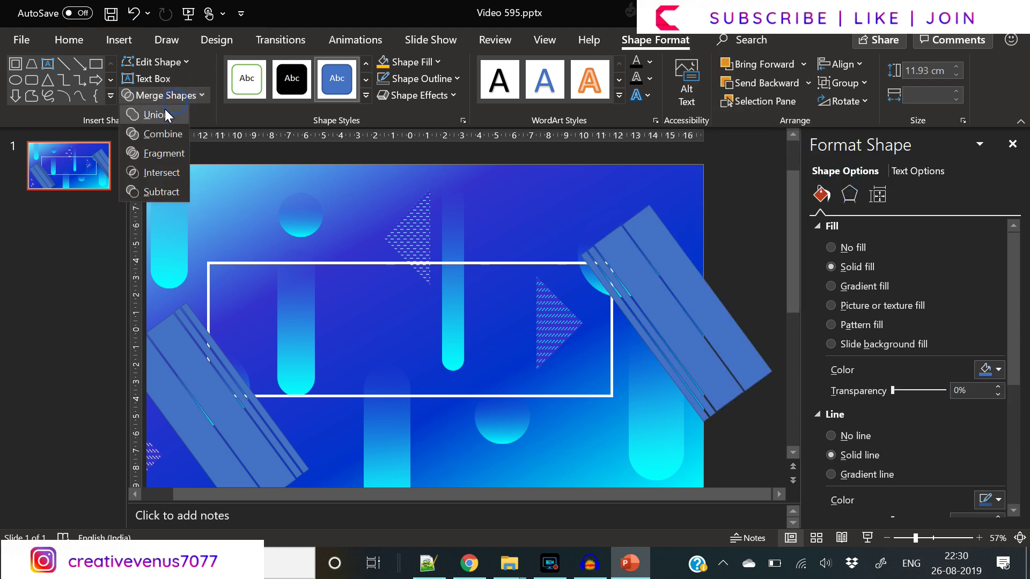
click(161, 111)
shift+click(560, 263)
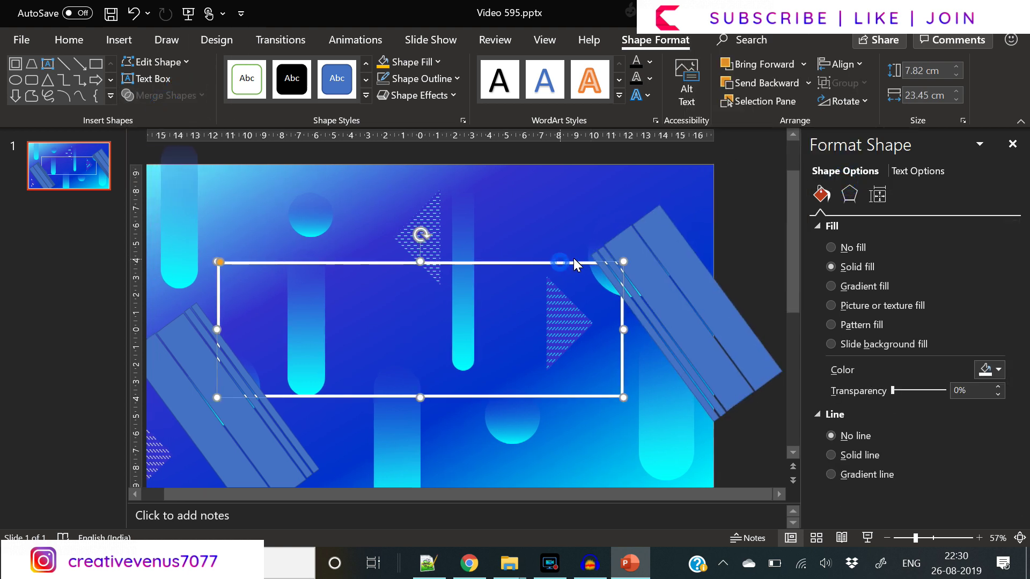
click(153, 98)
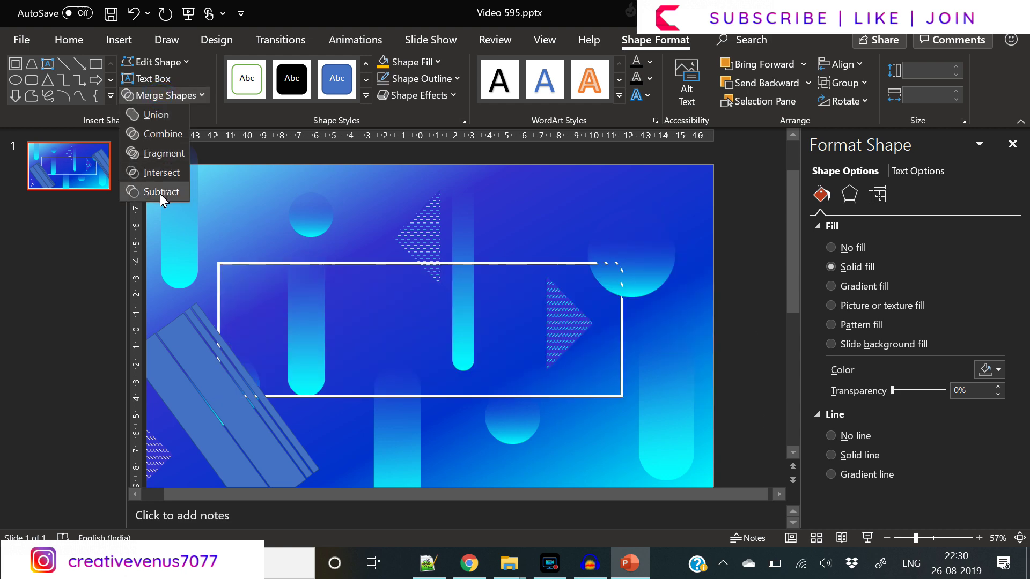
click(160, 194)
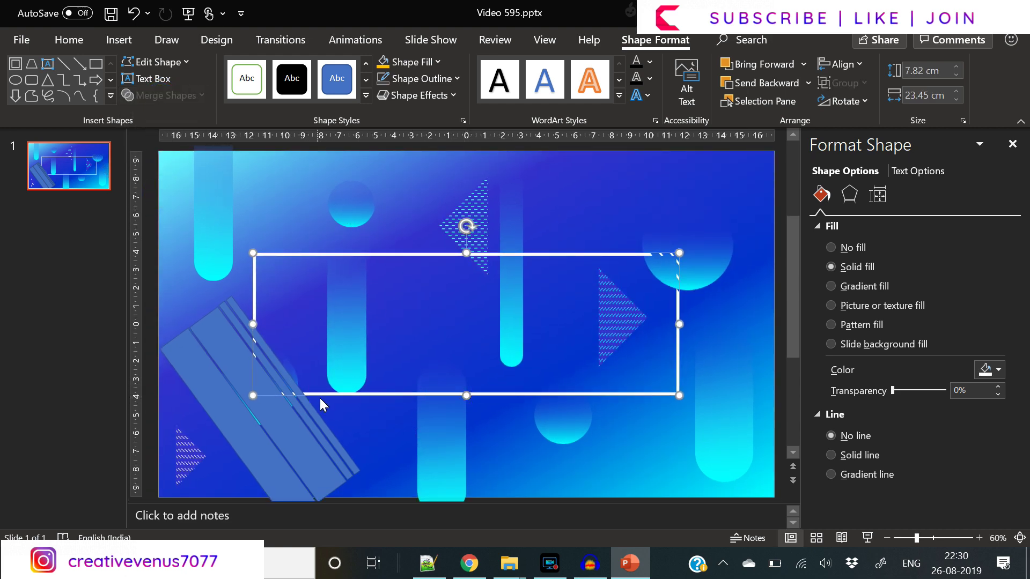
Reposition the lower-left striped band slightly up and left over the frame
click(353, 440)
drag(284, 434, 312, 439)
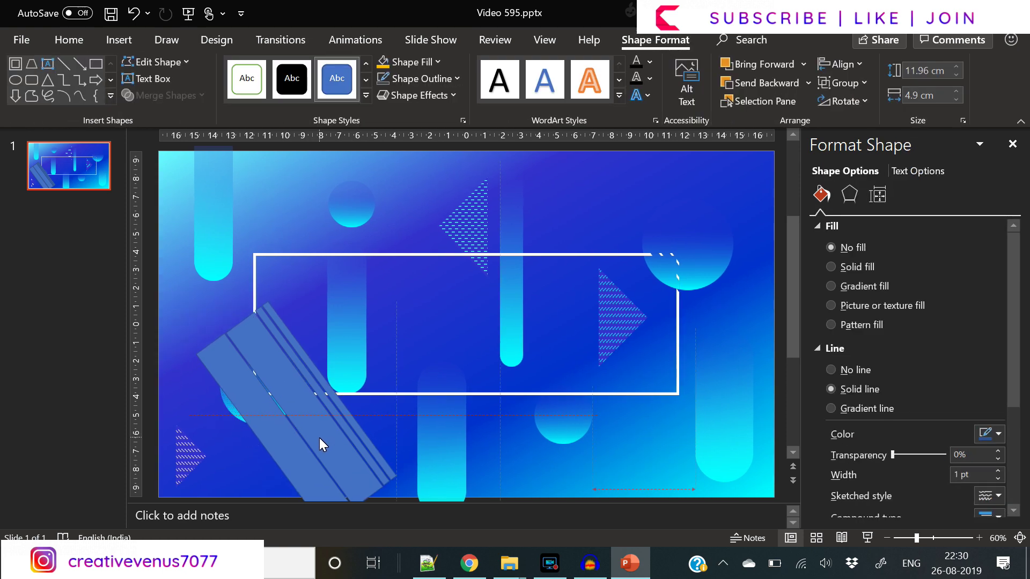
click(394, 395)
click(327, 448)
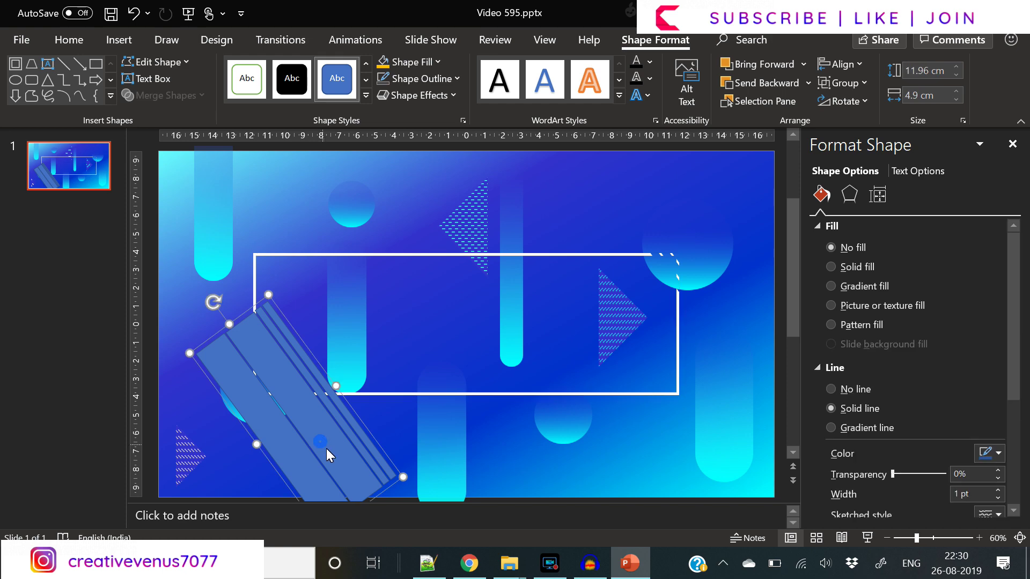
drag(326, 448, 308, 424)
click(394, 394)
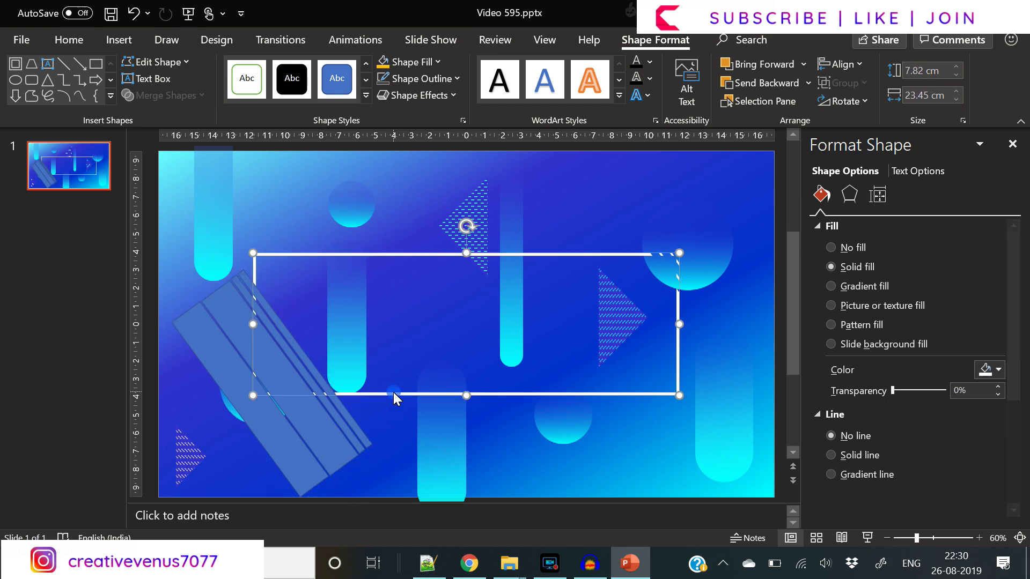
shift+click(310, 428)
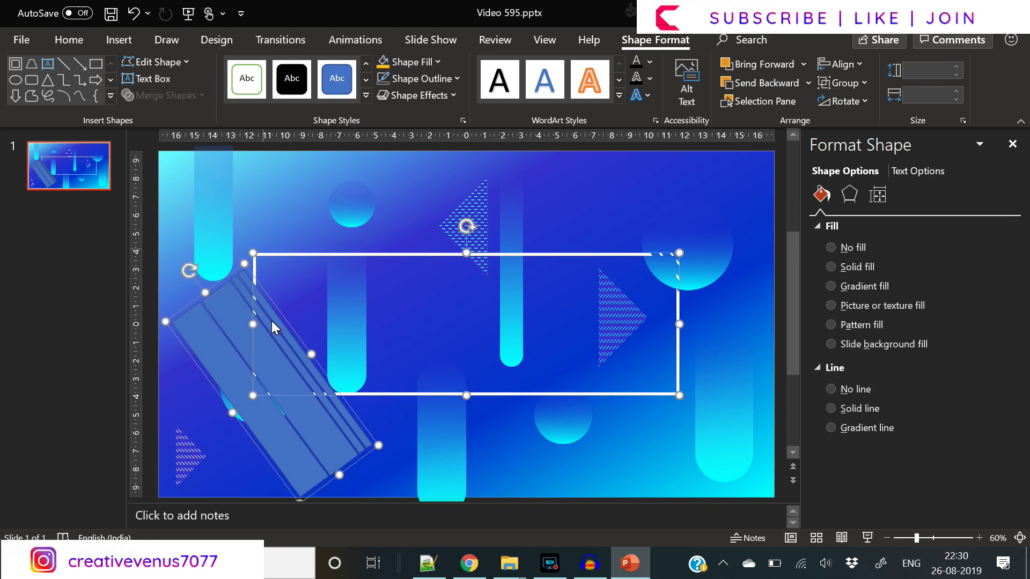
click(394, 459)
click(281, 415)
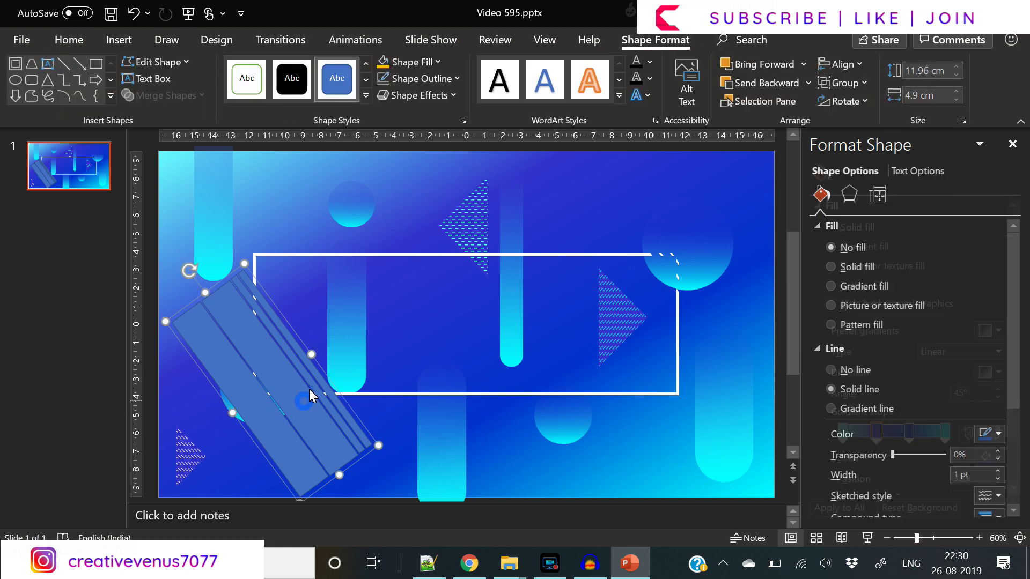
Ungroup the lower-left band, adjust one strip, and union its strips into one shape
right_click(309, 388)
mouse_move(373, 228)
click(480, 266)
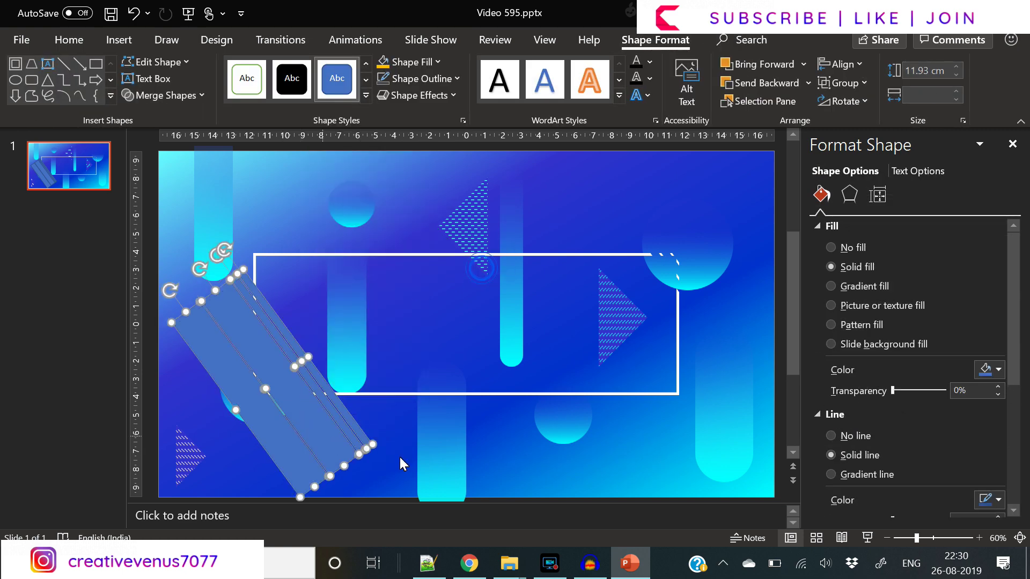
click(430, 465)
click(279, 392)
drag(288, 372, 278, 378)
click(339, 400)
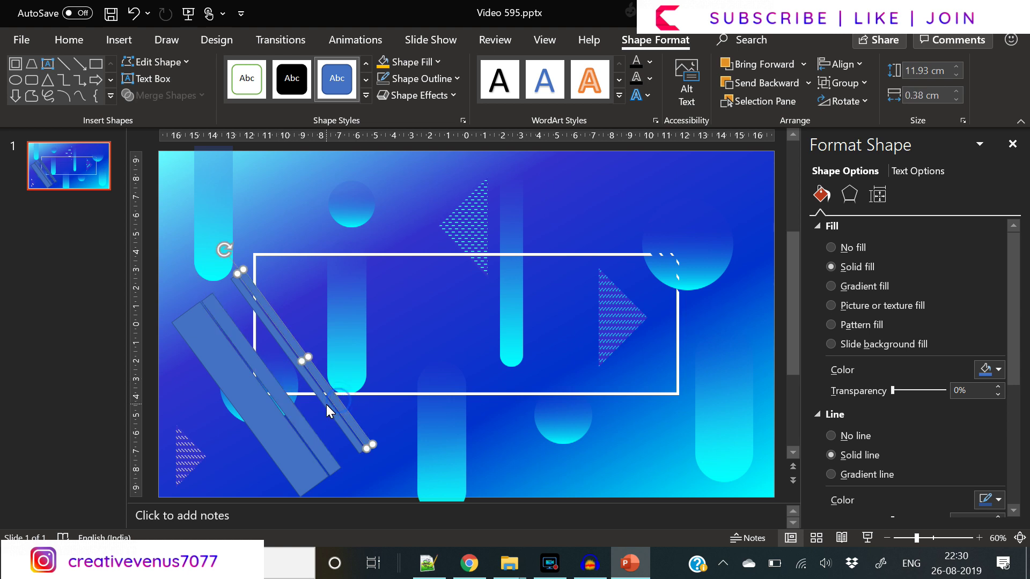
shift+click(294, 413)
shift+click(271, 421)
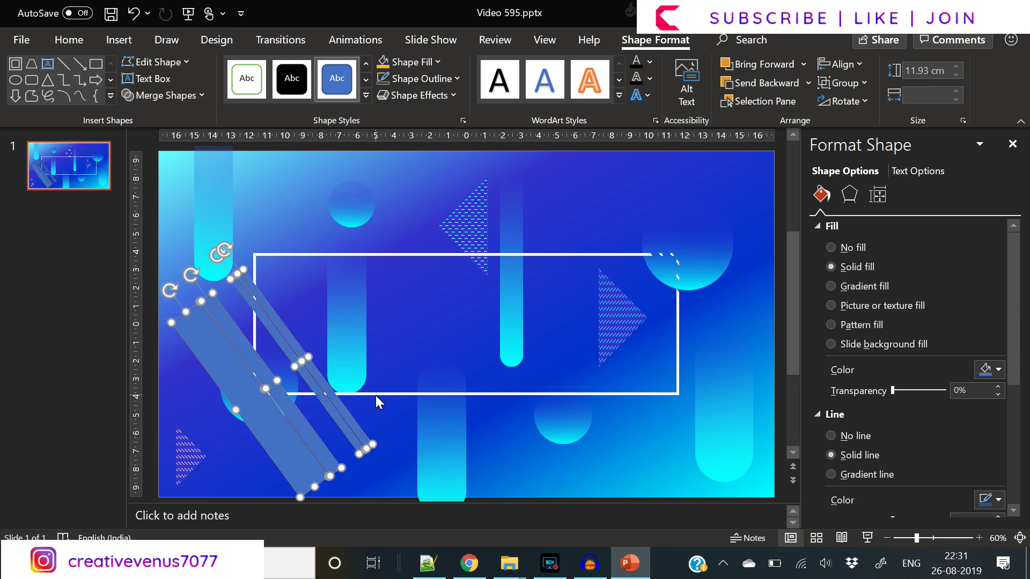
click(161, 96)
click(179, 110)
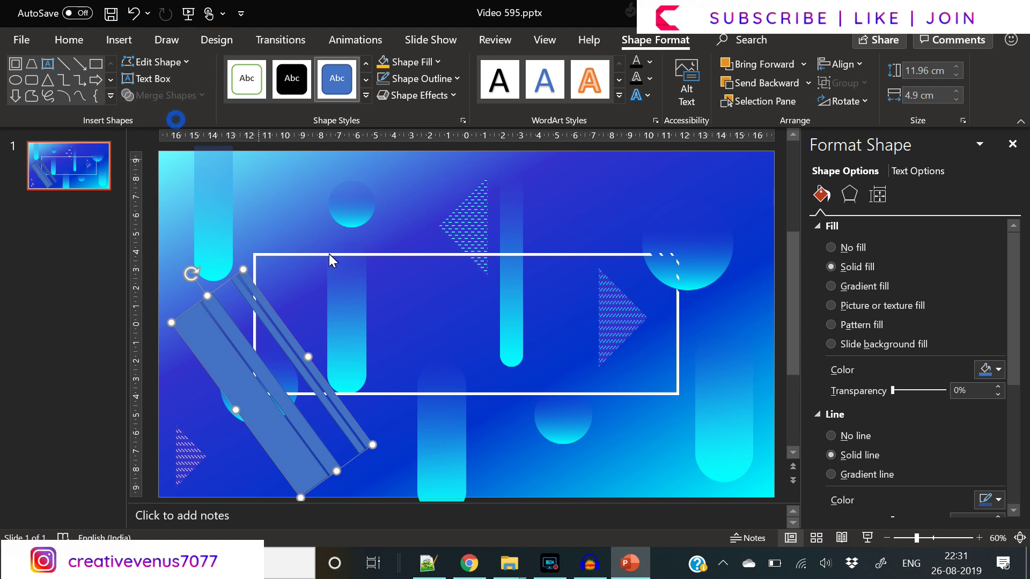
Subtract the united lower-left strips from the white frame, leaving diagonal gaps
shift+click(384, 393)
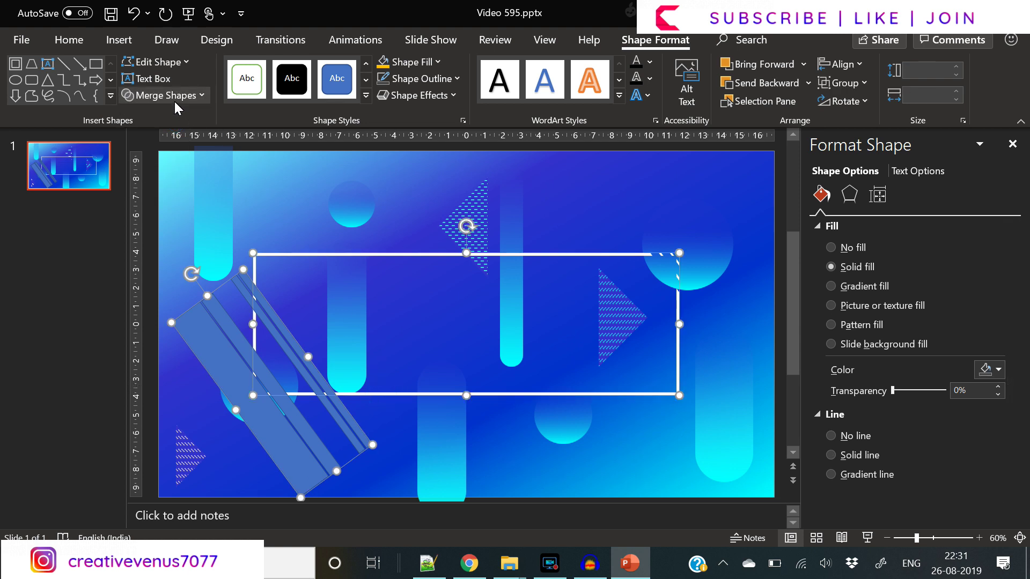
click(162, 95)
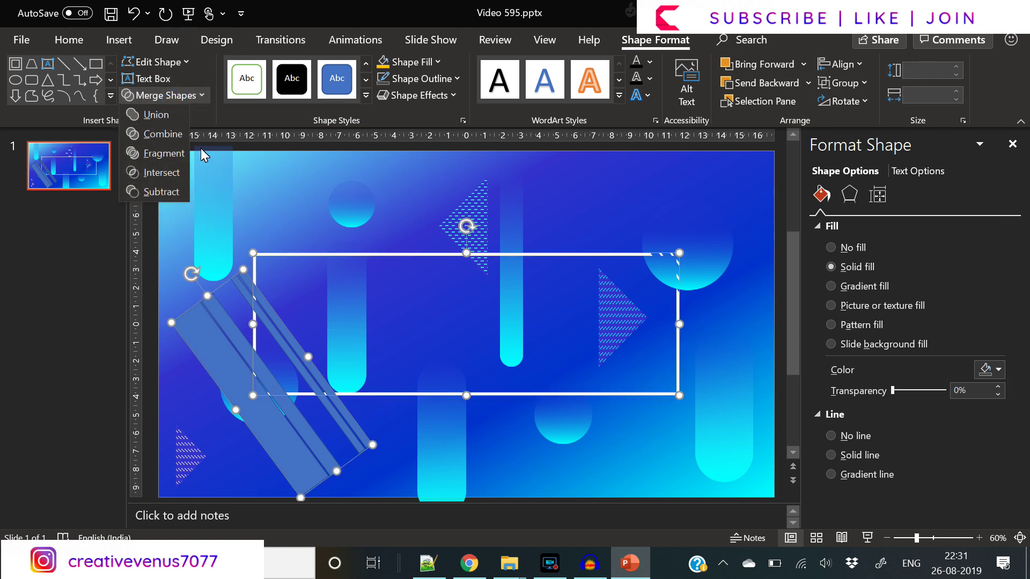
click(214, 125)
click(442, 422)
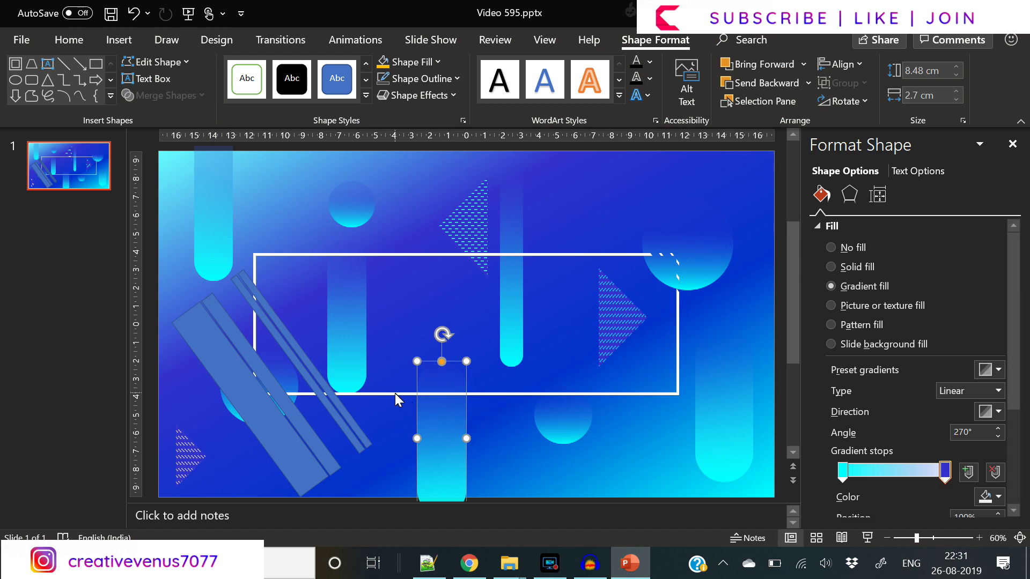
click(395, 394)
shift+click(350, 419)
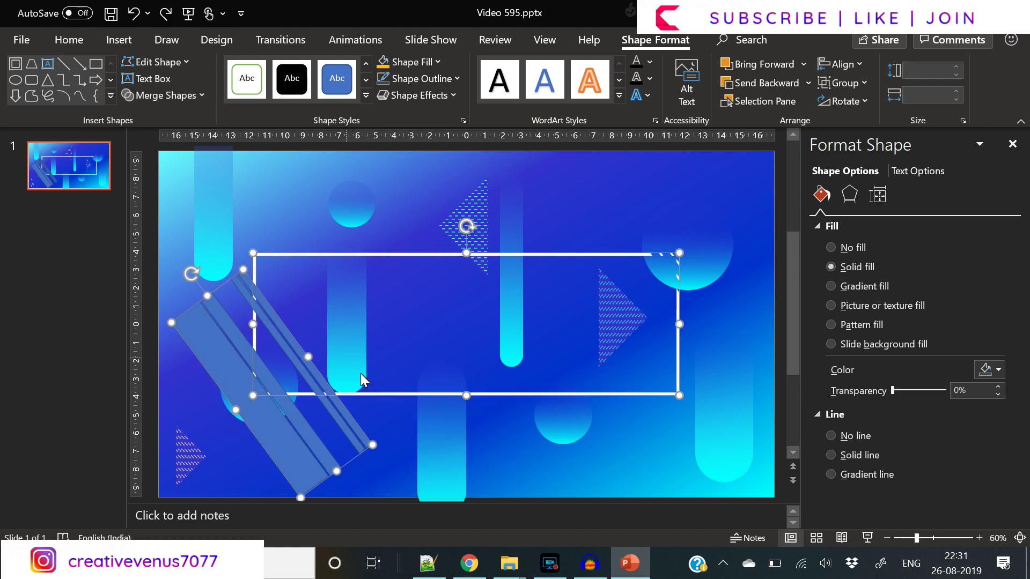
click(162, 96)
click(170, 196)
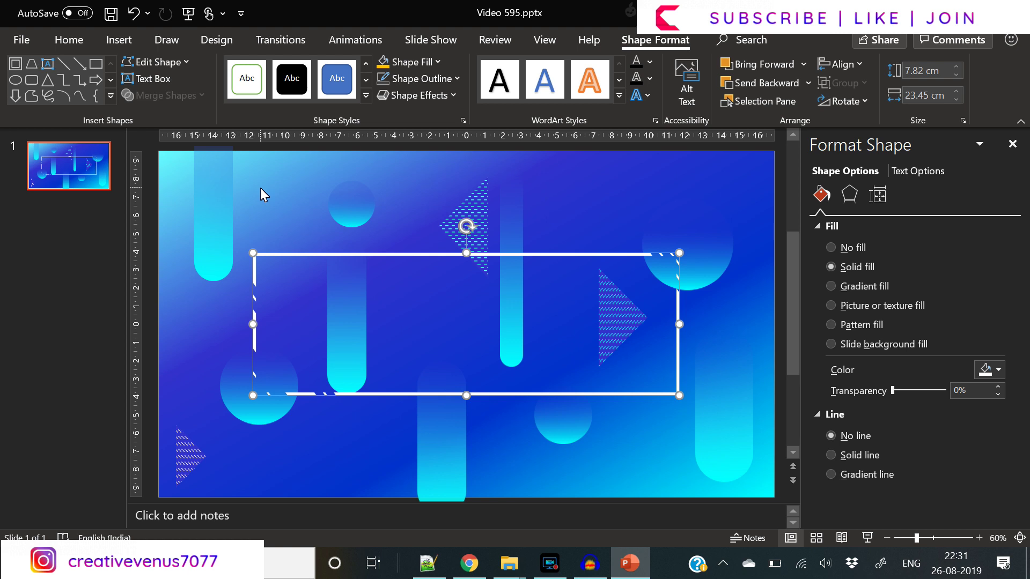
Resize the left cyan bar and lengthen the middle cyan bar downward
click(210, 229)
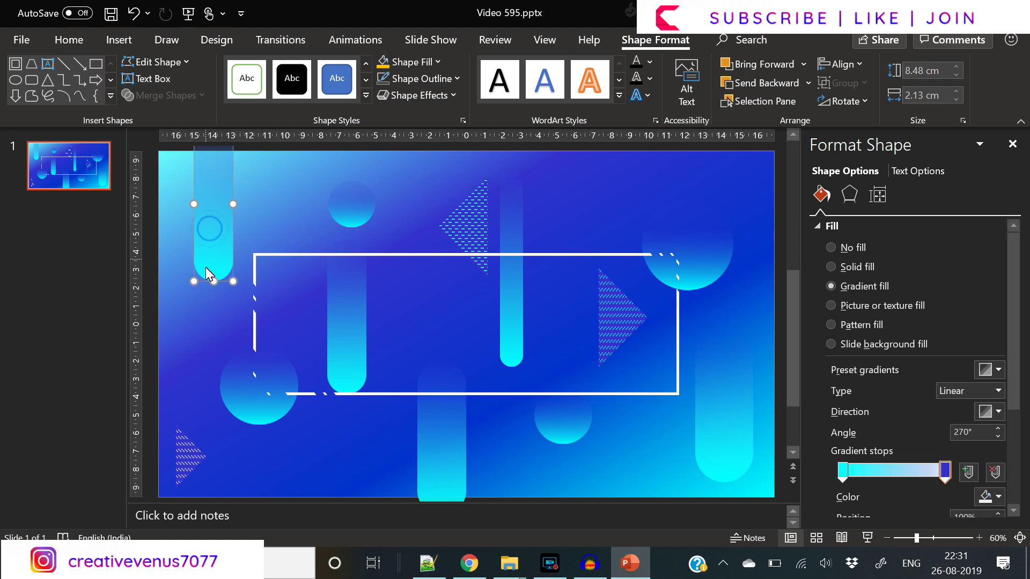
drag(233, 205, 243, 206)
click(332, 336)
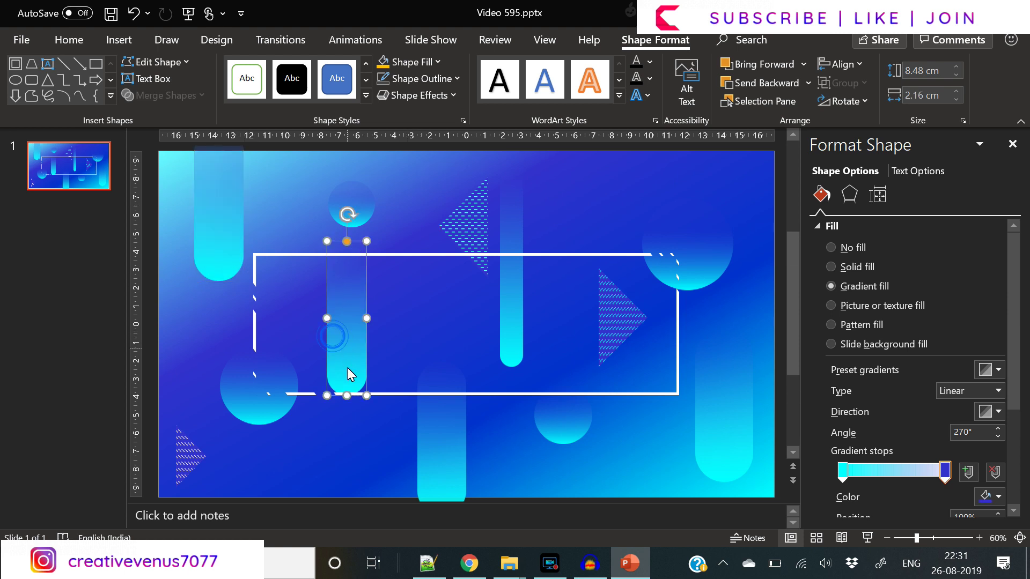
drag(347, 396, 346, 425)
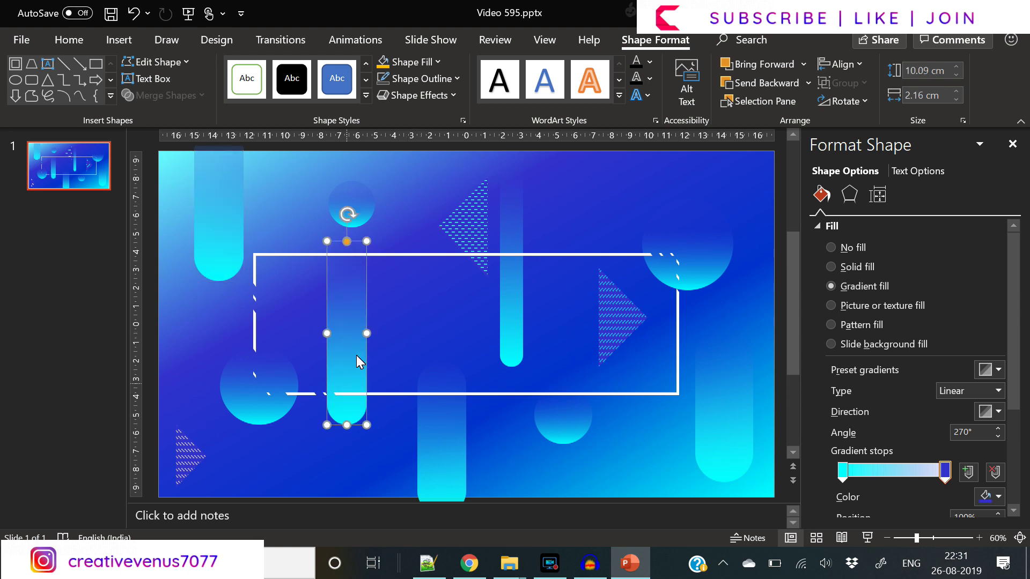
click(347, 244)
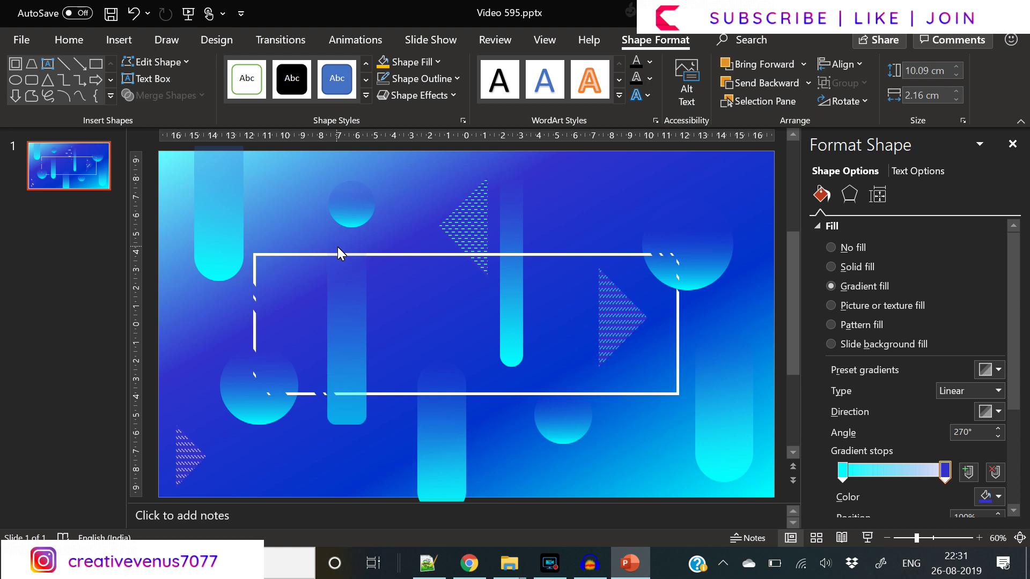
click(346, 250)
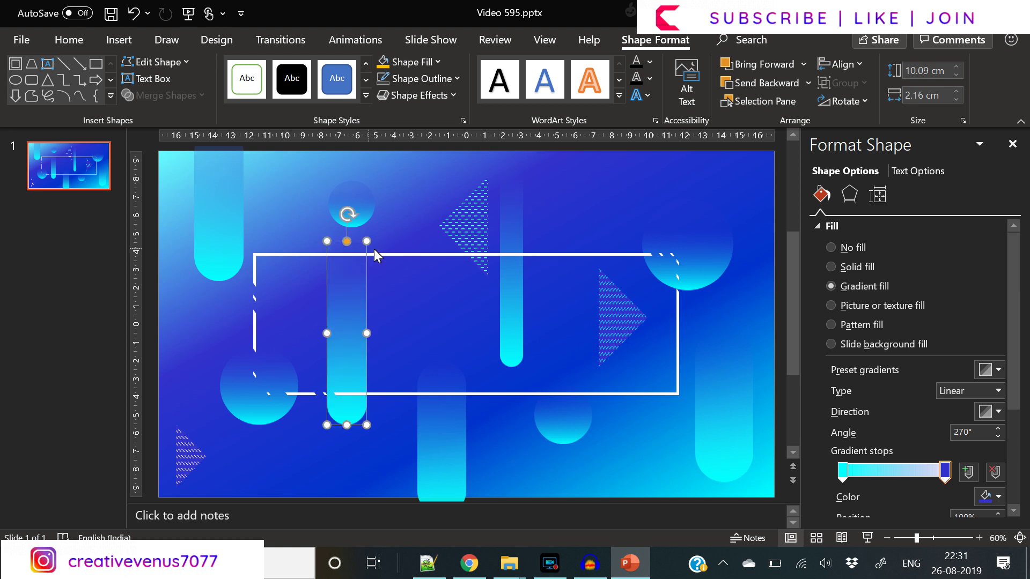
Settle the upper-right and lower gradient circles into position
click(686, 287)
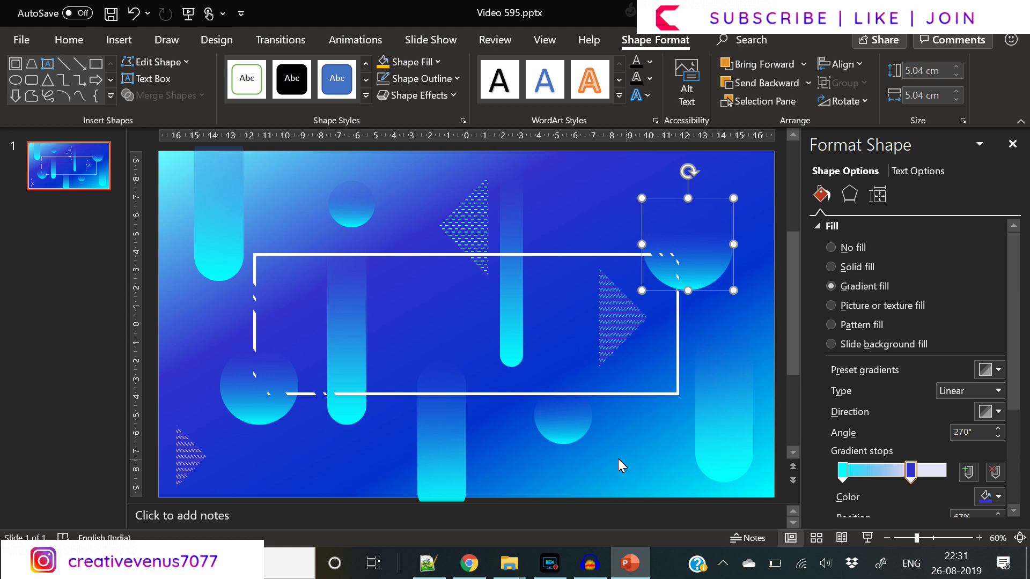
click(572, 434)
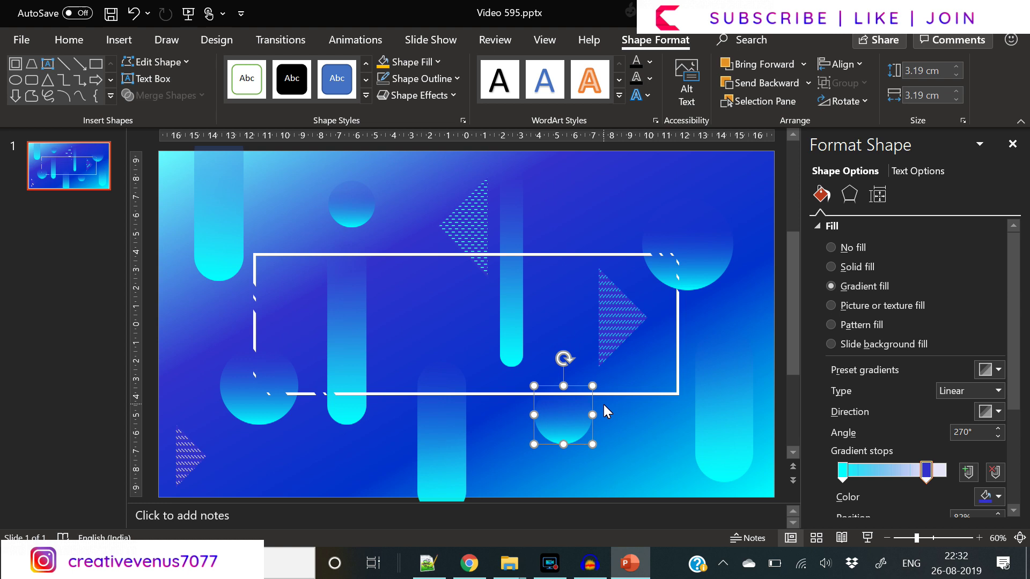
key(ctrl+z)
click(721, 266)
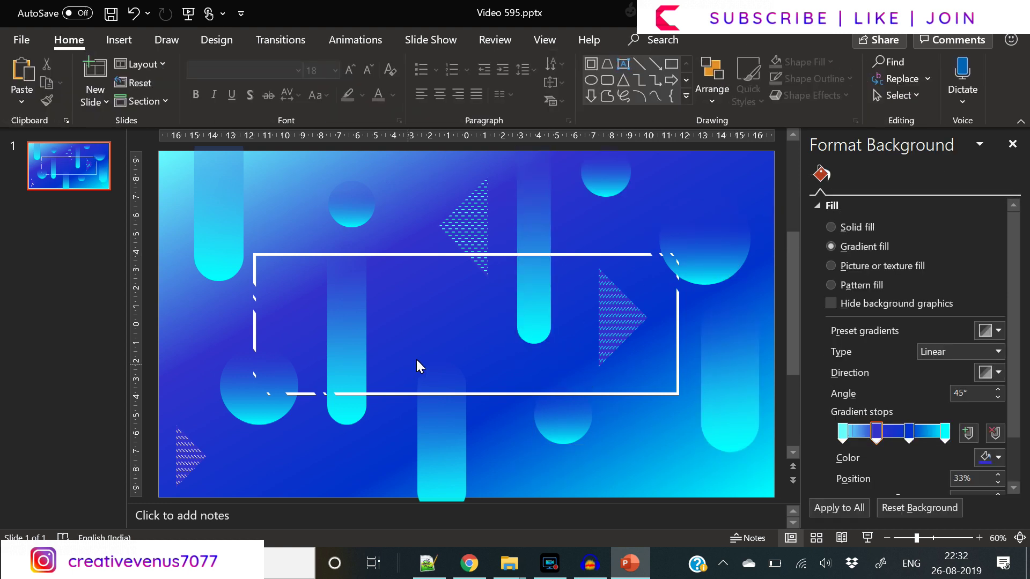
Draw a small 1.2 × 3.58 cm gradient-filled parallelogram above the frame's top-left corner
click(440, 254)
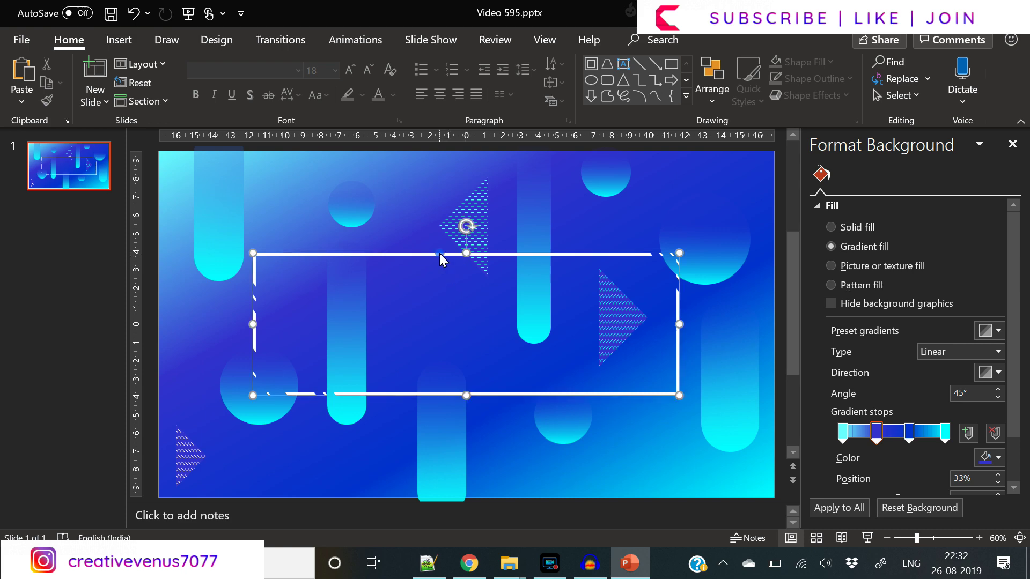
right_click(440, 254)
key(Escape)
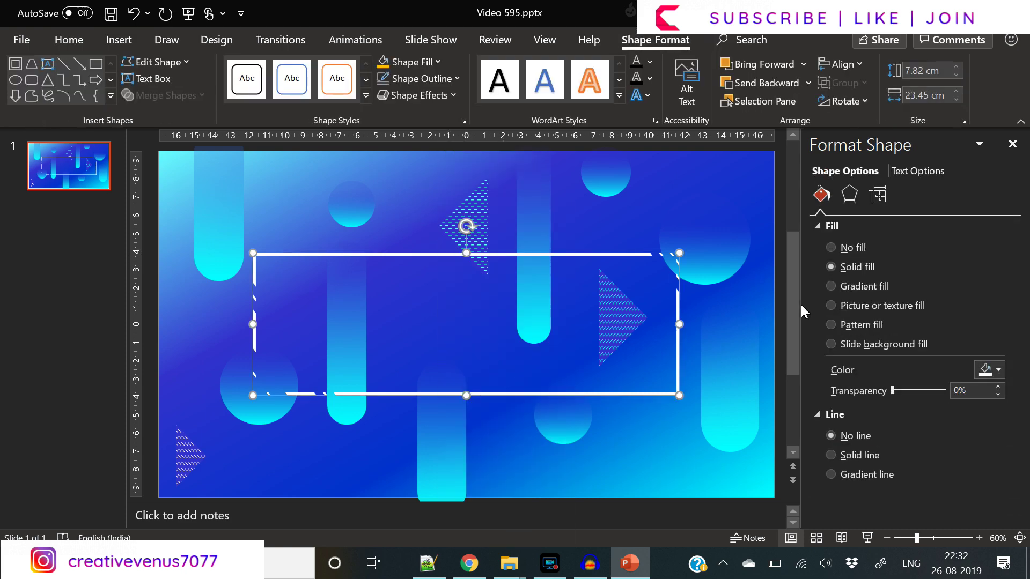
click(779, 308)
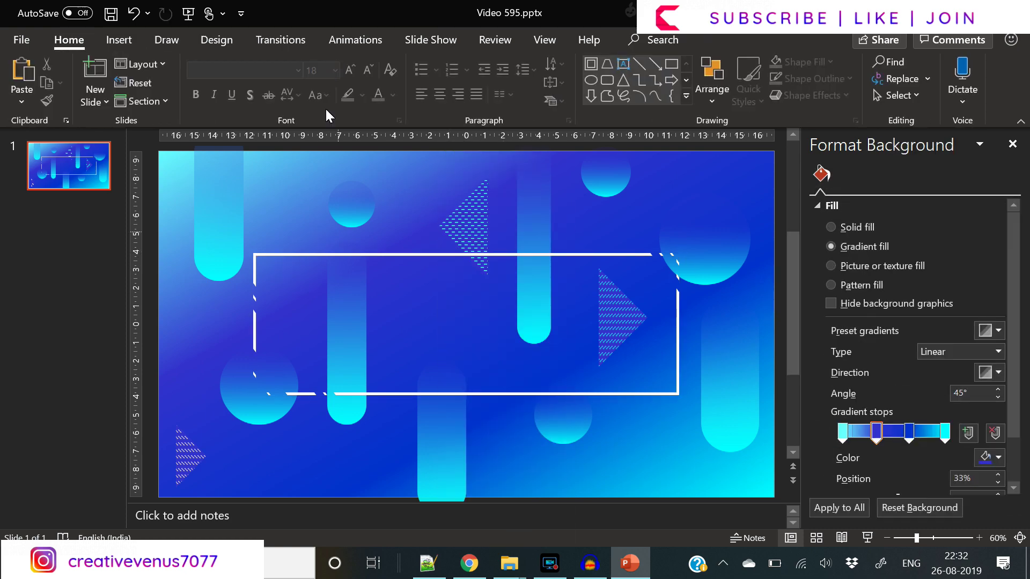
click(166, 41)
click(120, 41)
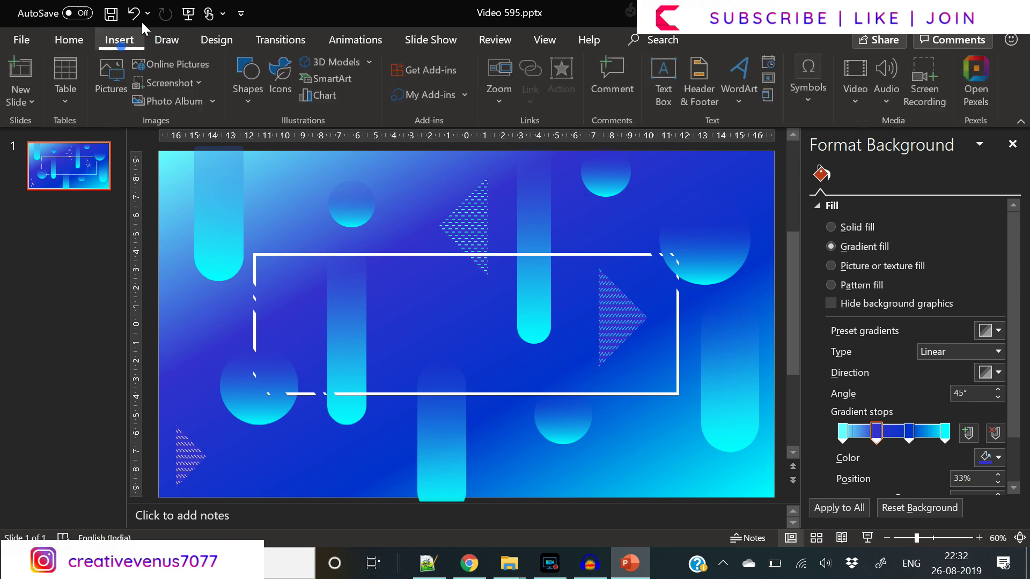
click(244, 105)
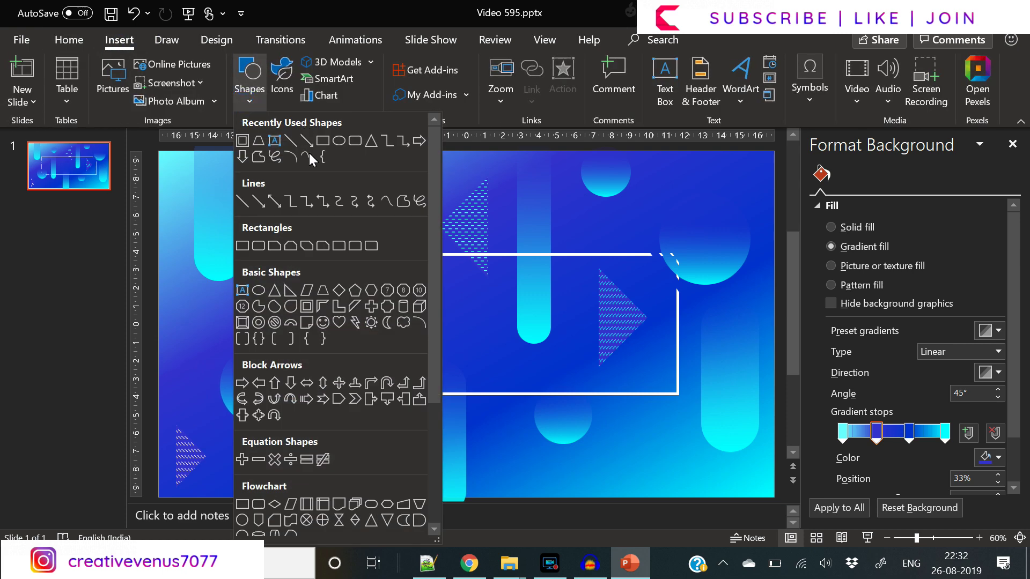
click(308, 292)
mouse_move(330, 265)
mouse_down()
mouse_move(359, 264)
mouse_move(295, 242)
mouse_move(262, 252)
mouse_up()
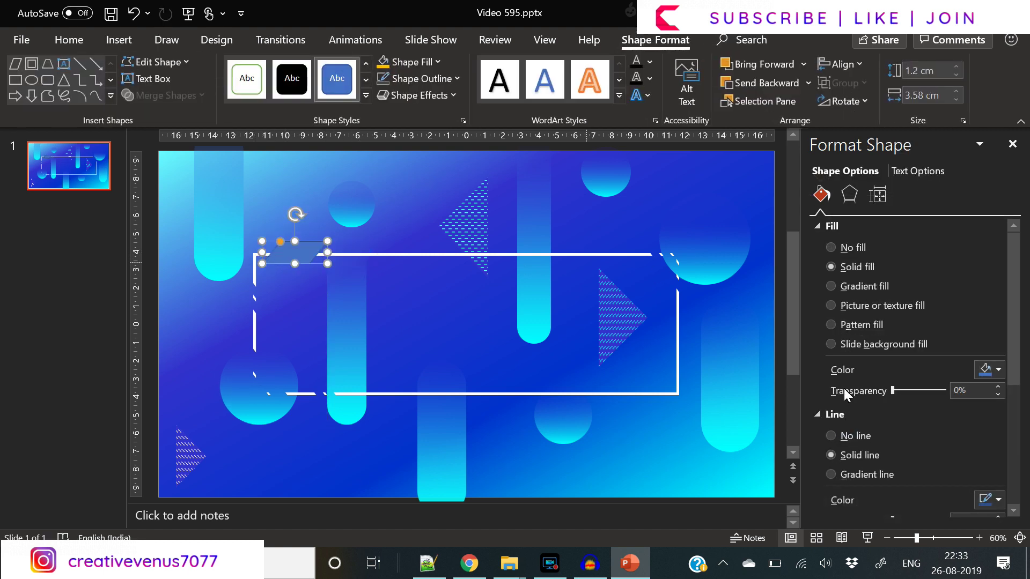
click(864, 288)
Thin the parallelogram, add gradient stops, and make the gradient run top to bottom
drag(297, 241, 297, 248)
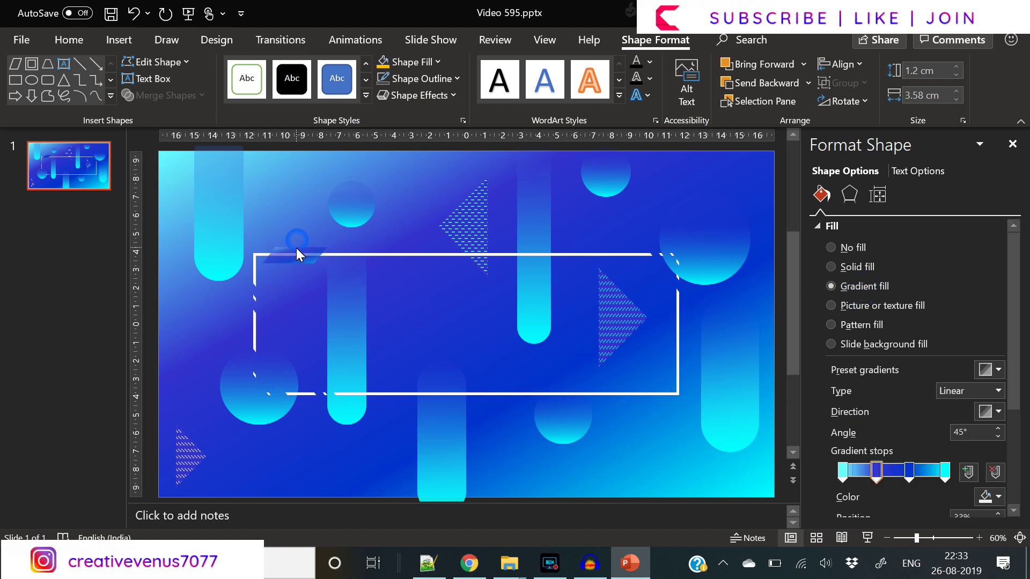
click(859, 471)
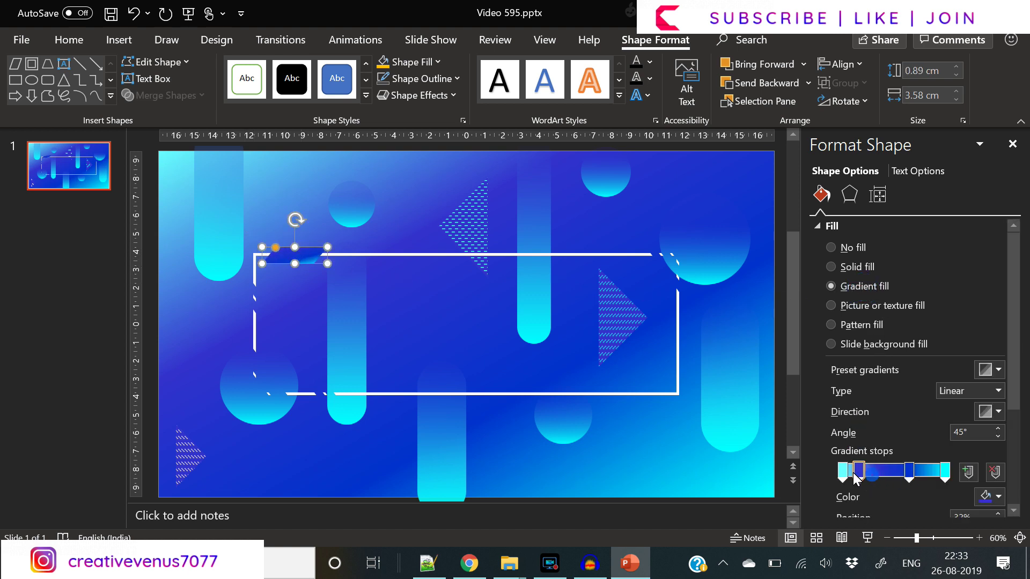
drag(884, 471, 913, 472)
click(935, 474)
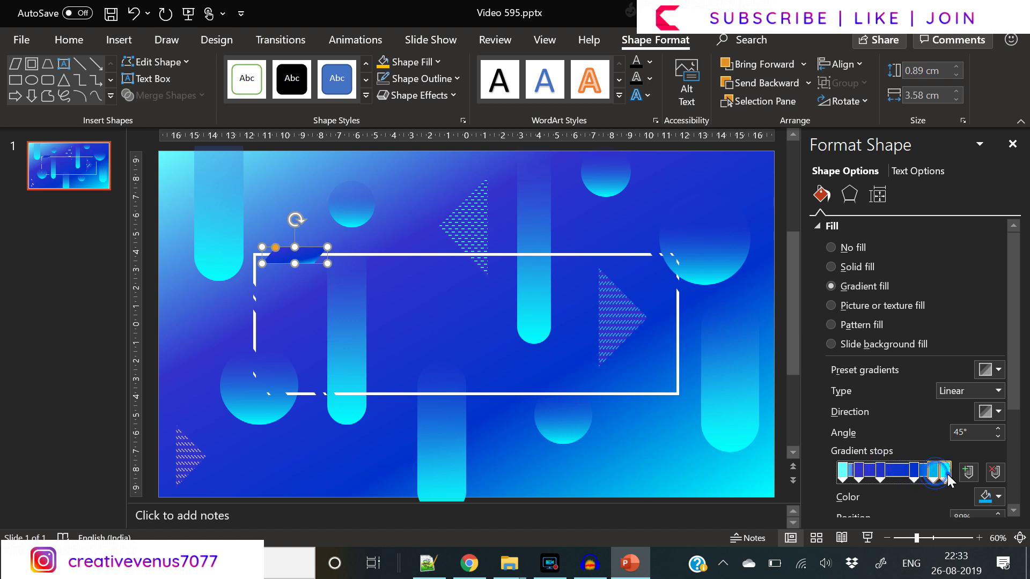
click(945, 472)
click(992, 412)
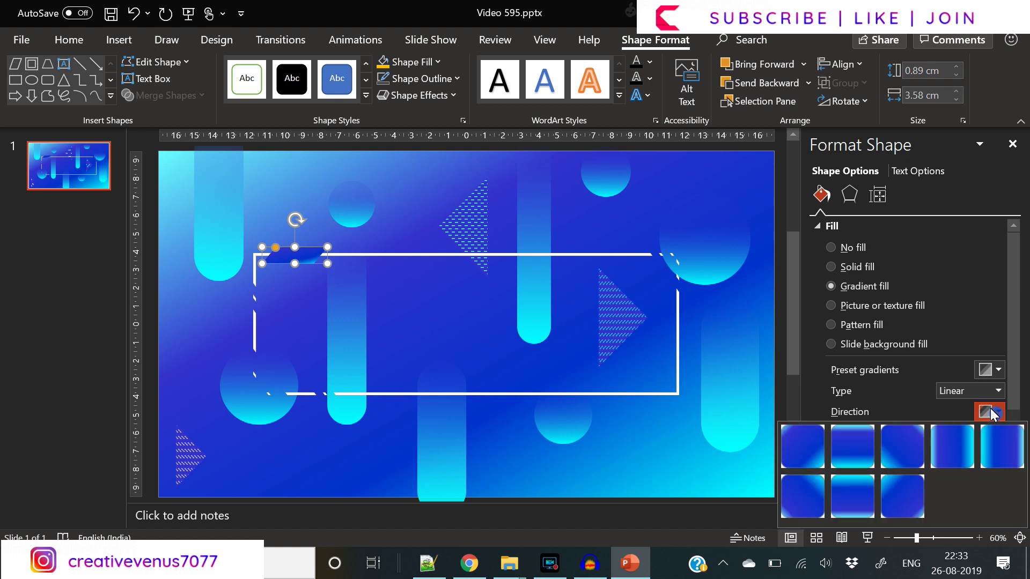
click(956, 468)
click(994, 412)
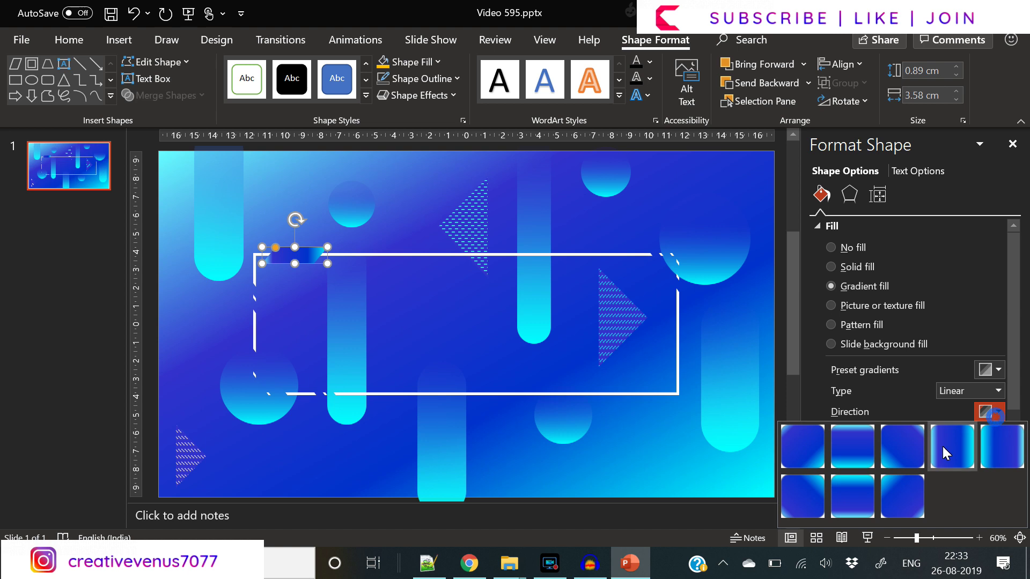
click(852, 442)
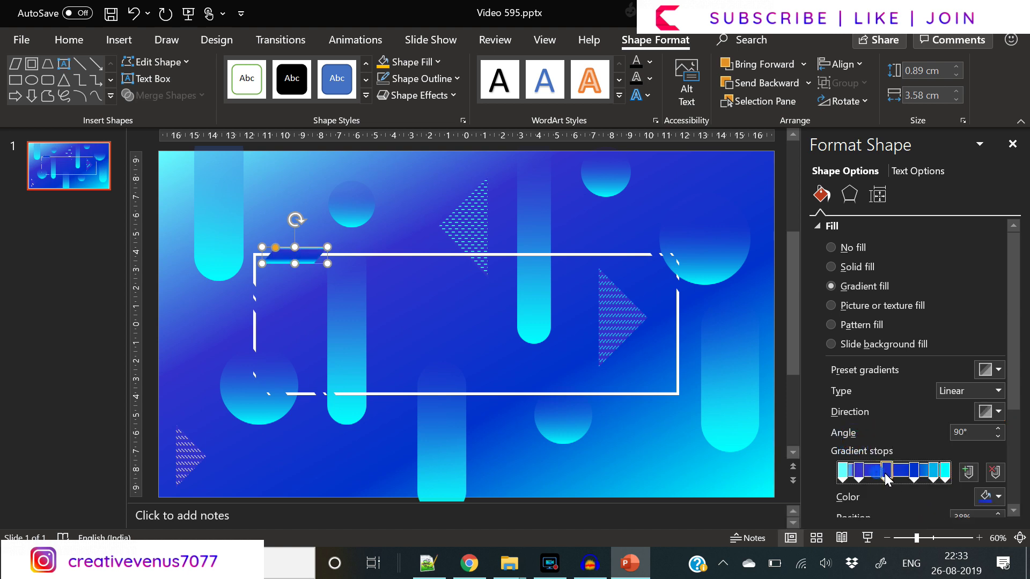
Colour the gradient stops: 30%, 59% and 76% light cyan, 89% dark blue
drag(883, 473, 920, 473)
click(858, 475)
click(874, 472)
click(985, 499)
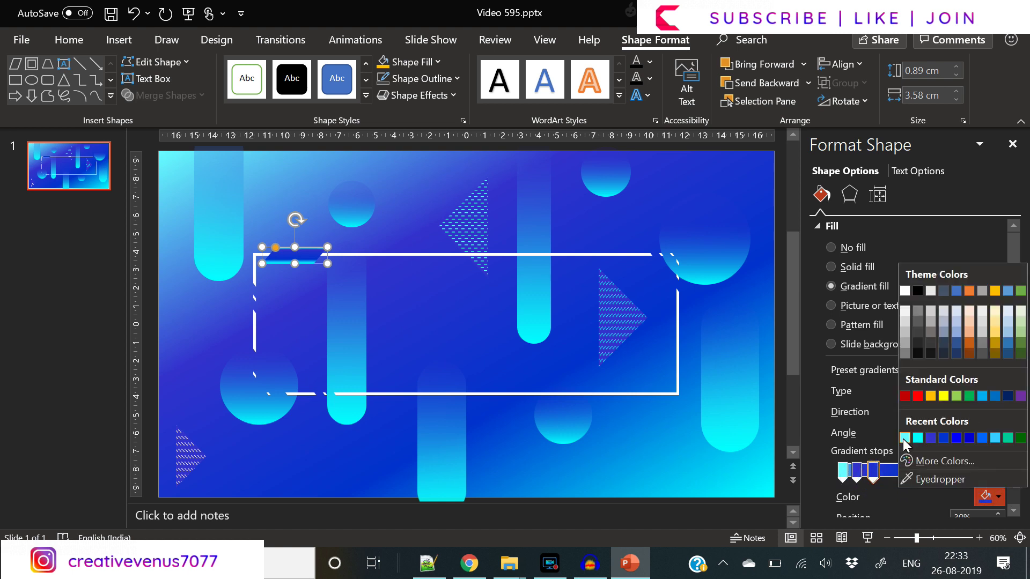
click(905, 439)
click(921, 472)
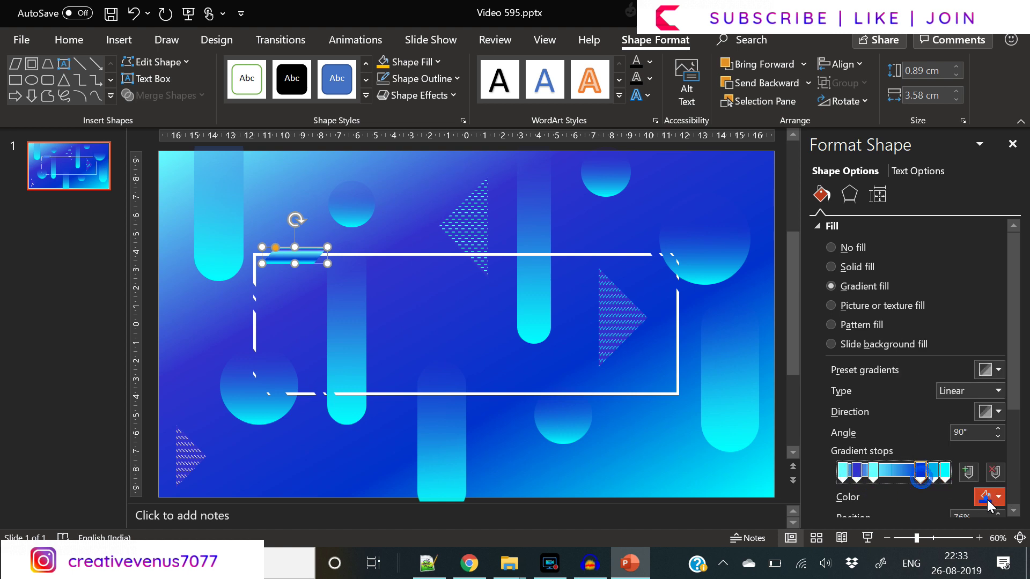
click(990, 499)
click(907, 439)
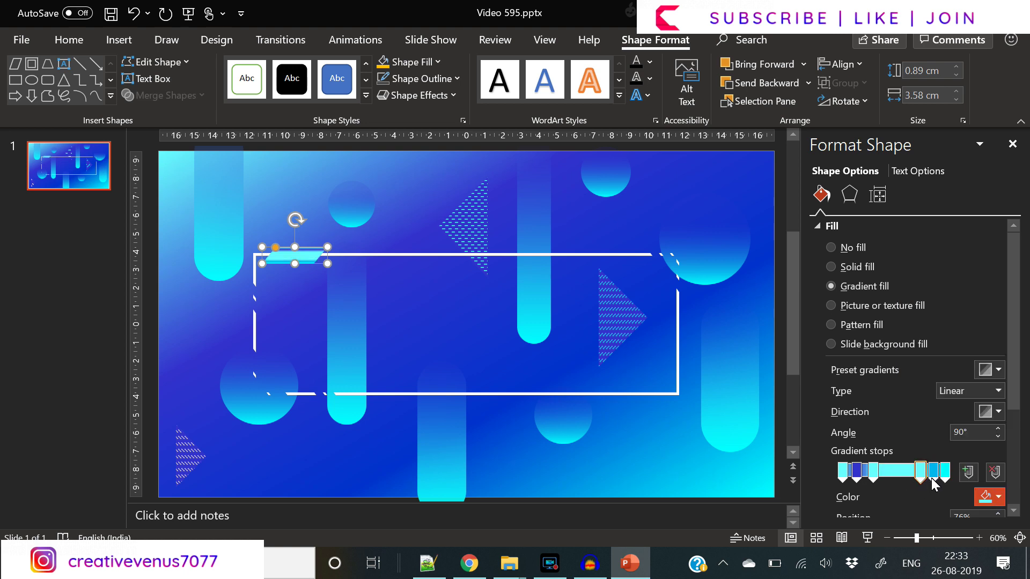
click(934, 473)
click(989, 498)
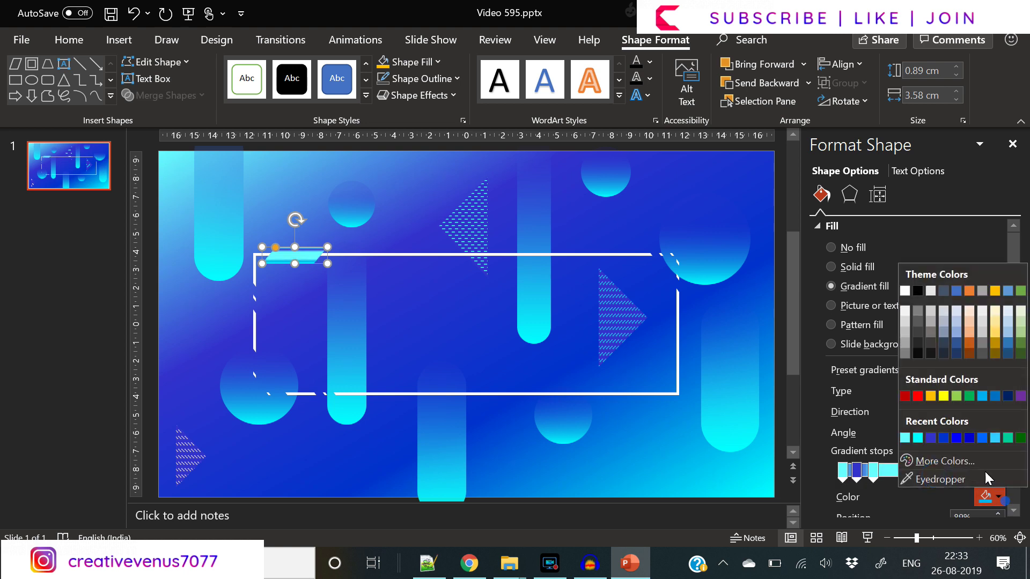
click(944, 438)
drag(906, 473, 902, 478)
Set the gradient angle to 90° and stretch the bar to 0.76 × 9.21 cm along the frame's top edge
click(997, 412)
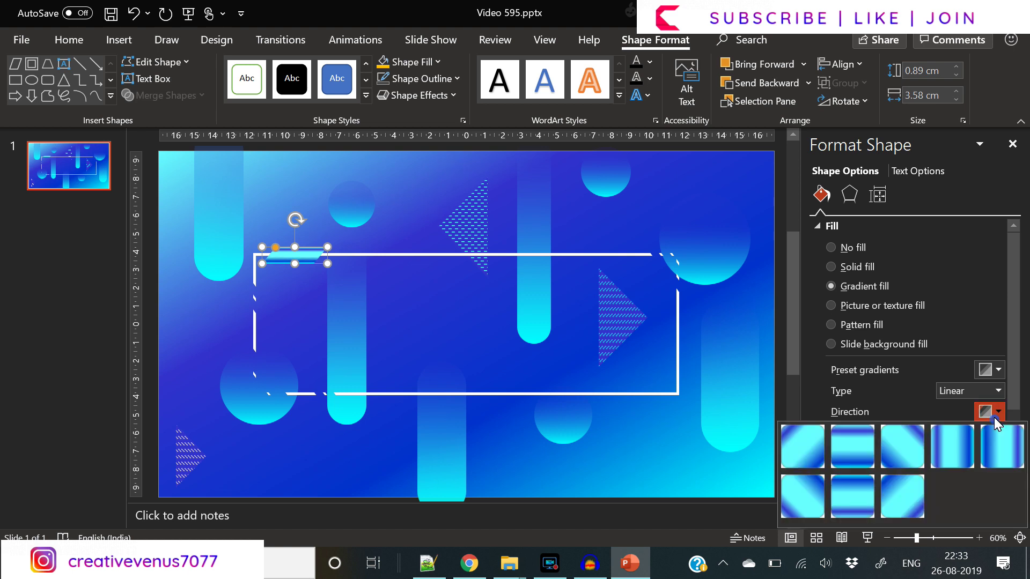
click(942, 453)
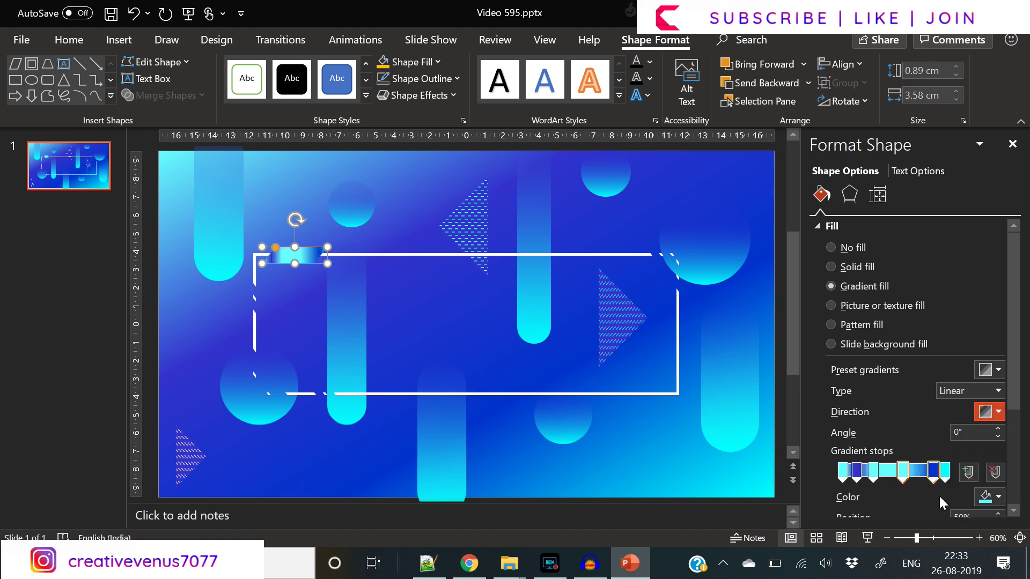
click(997, 412)
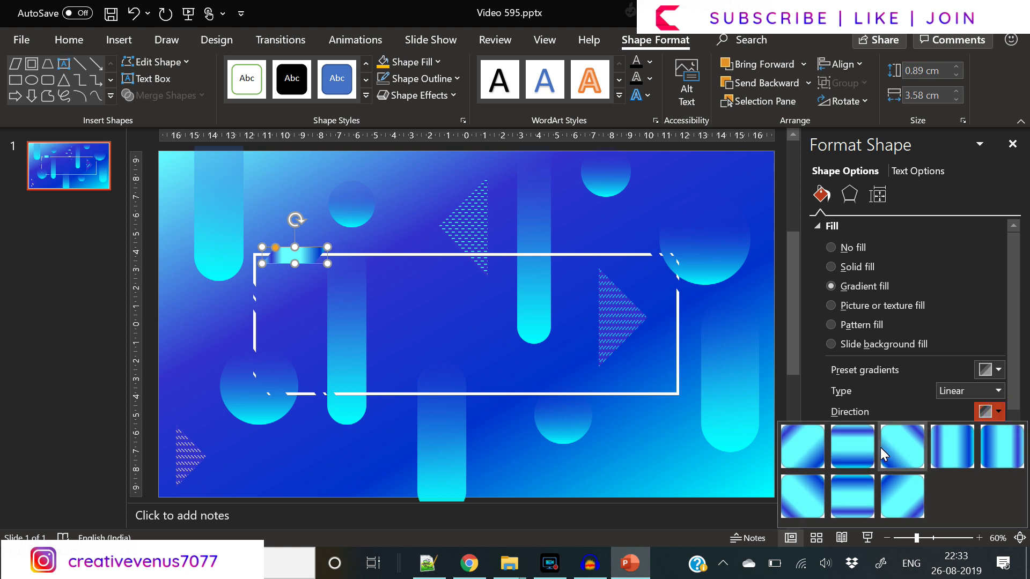
click(845, 451)
drag(295, 264, 382, 255)
Undo the accidental nudge and place a pasted copy of the gradient bar along the frame's bottom edge
key(ctrl+z)
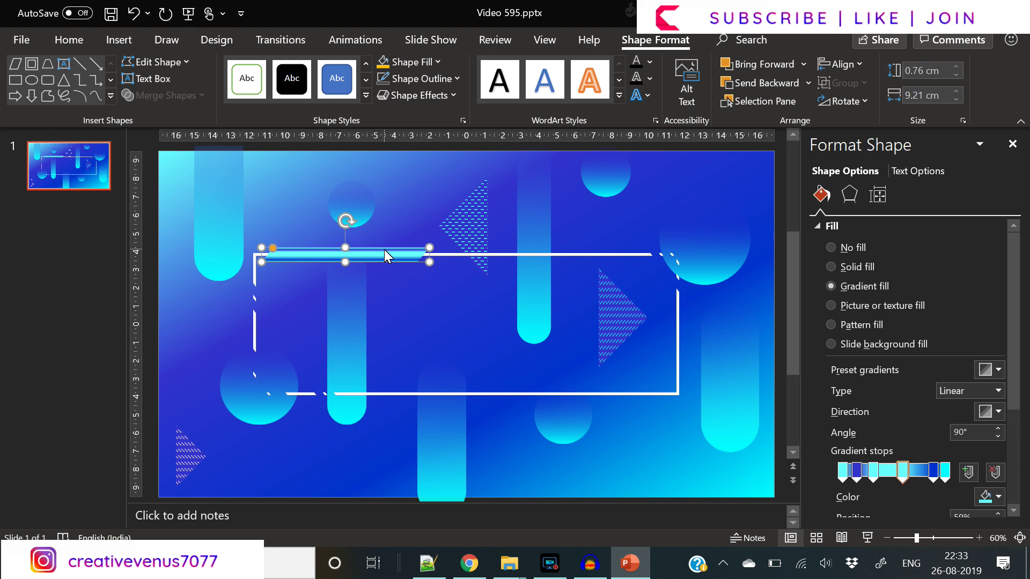
key(ctrl+v)
drag(373, 266, 600, 395)
click(649, 444)
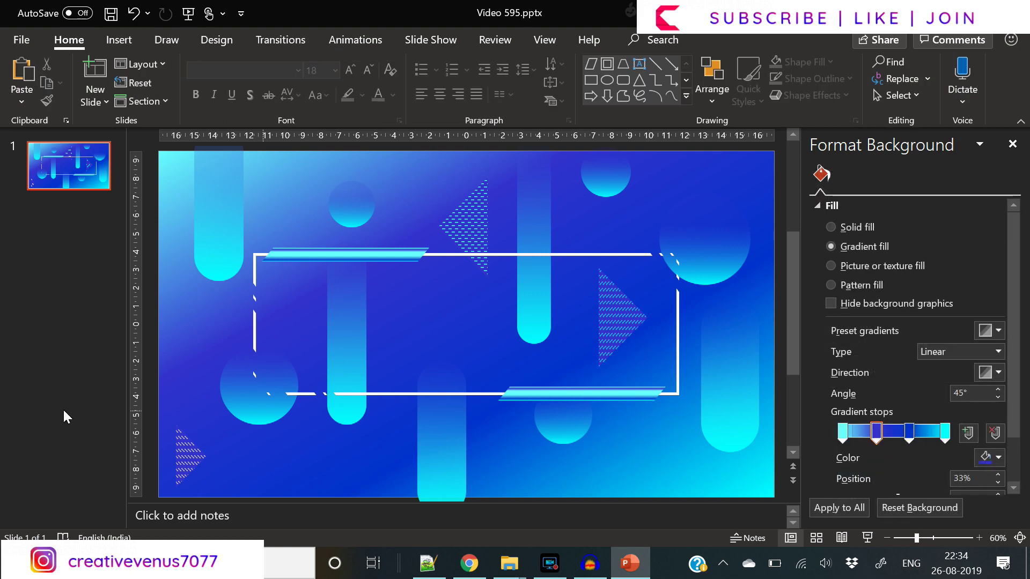
Draw a text box inside the white frame
click(120, 39)
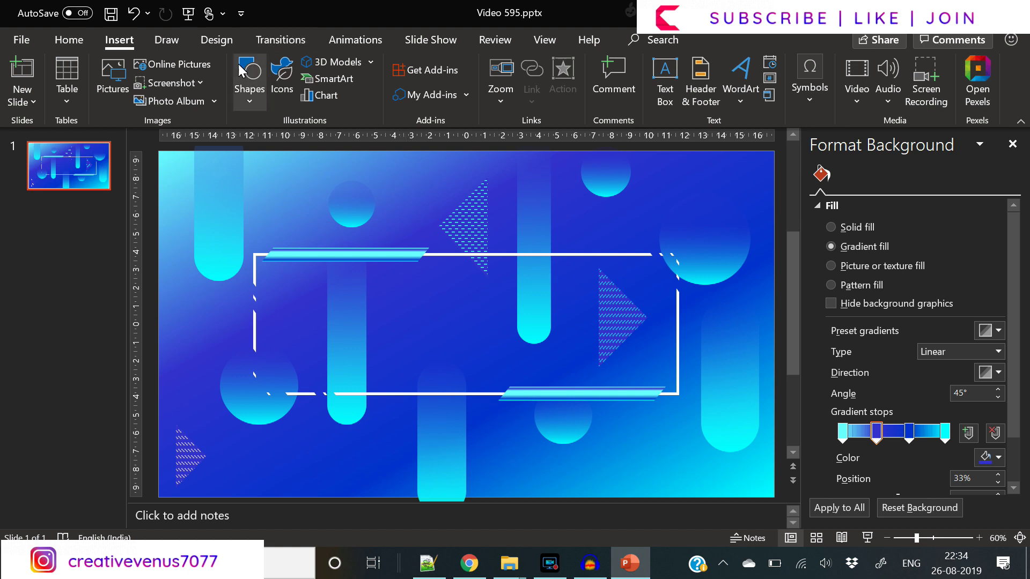
click(661, 103)
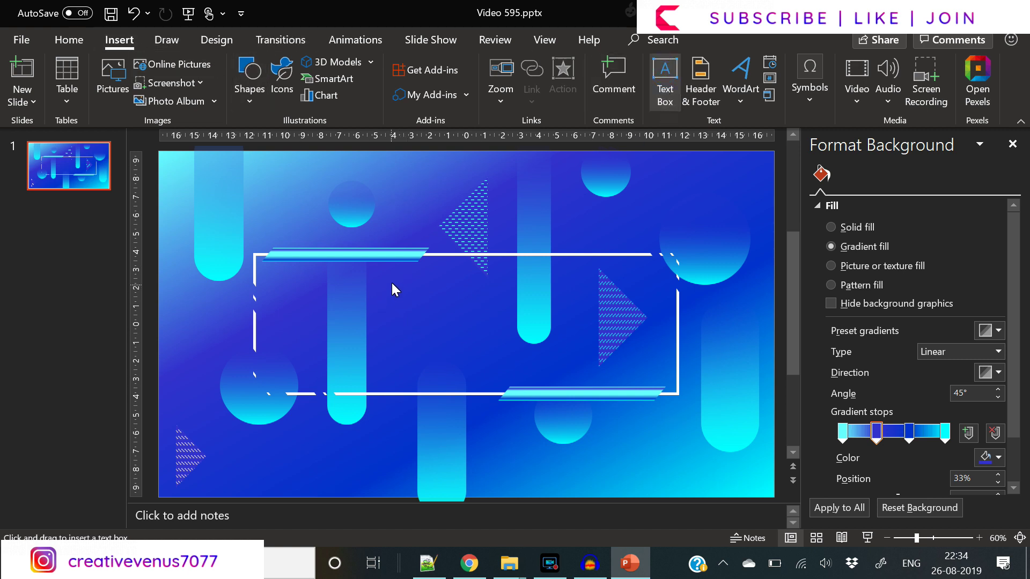
drag(351, 277, 587, 298)
Draw a large rectangle inside the white frame
click(603, 370)
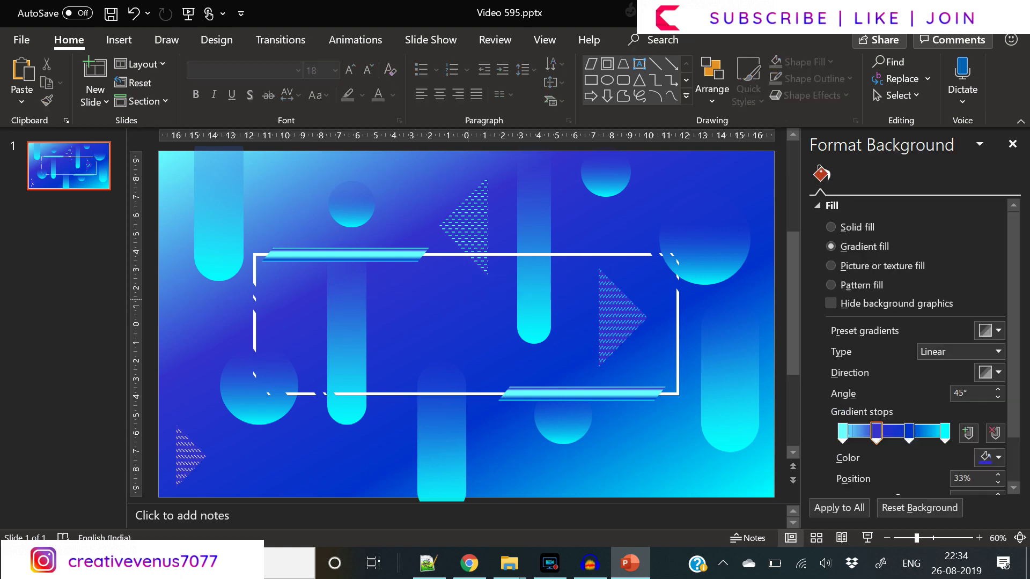
click(121, 39)
click(255, 98)
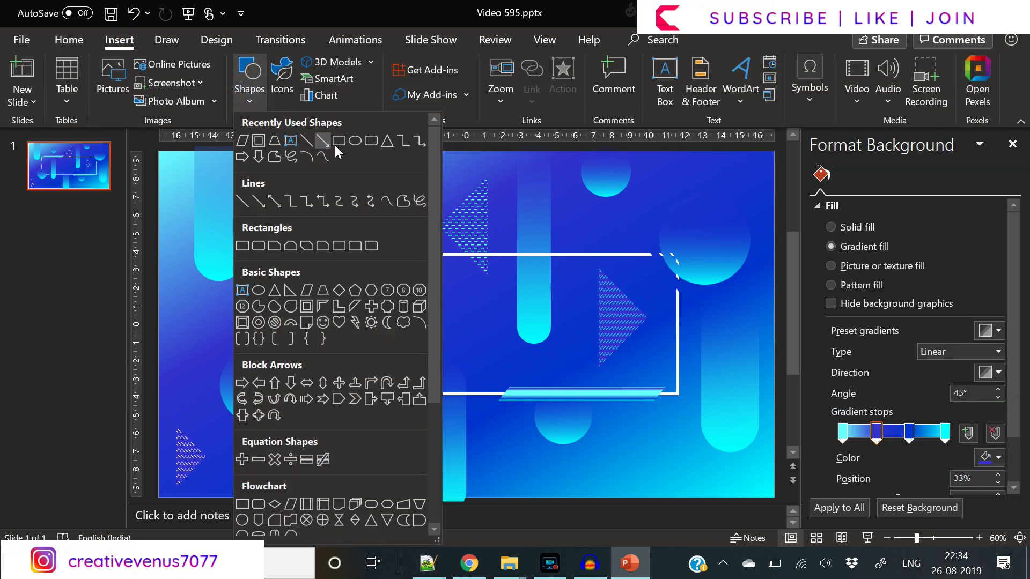
click(333, 143)
drag(268, 272, 666, 378)
Give the rectangle no outline and a white fill at 81% transparency
click(859, 436)
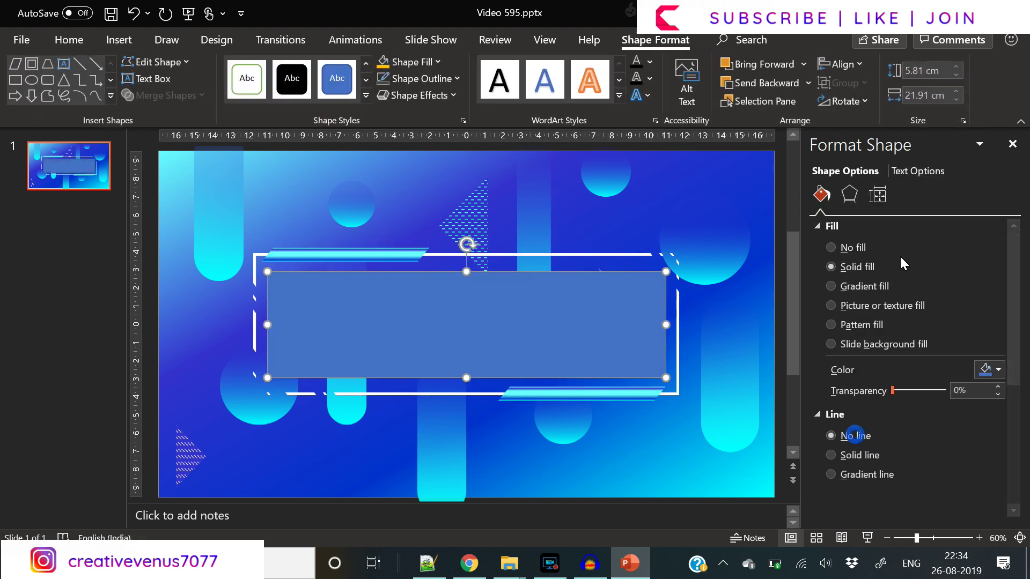
click(995, 375)
click(905, 169)
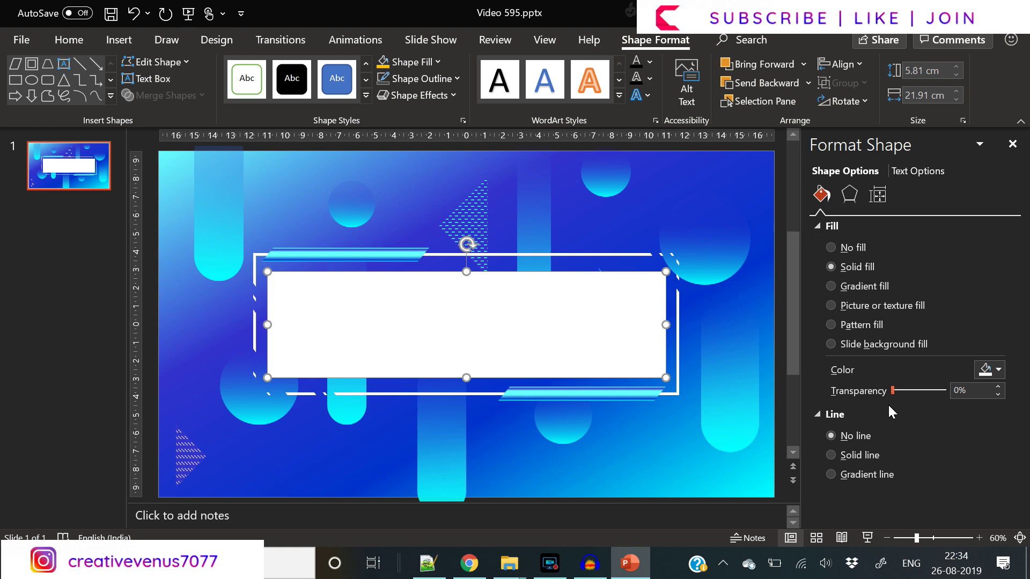
drag(892, 391, 934, 395)
click(737, 353)
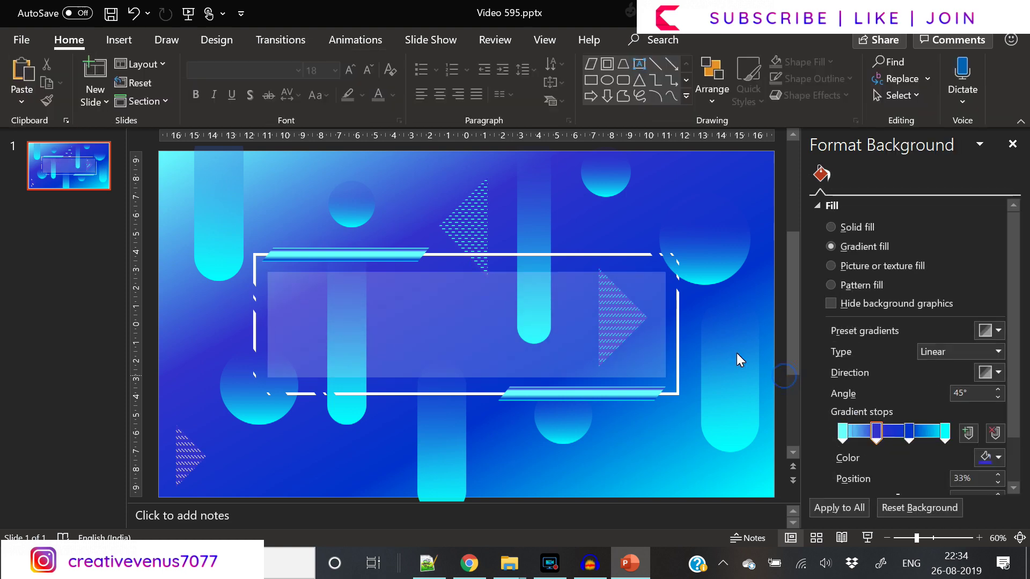
click(356, 323)
click(838, 64)
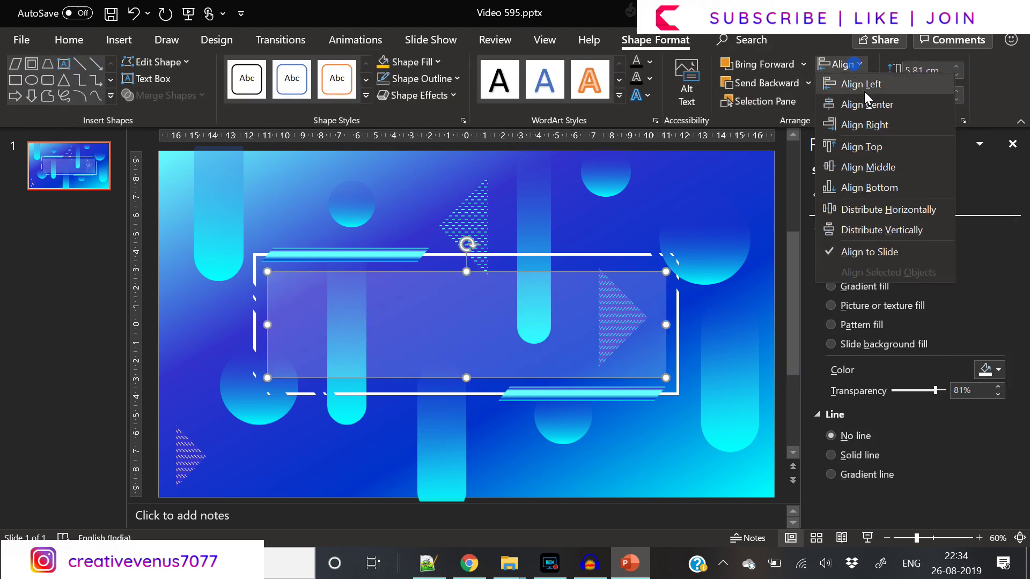
click(838, 64)
click(838, 64)
click(861, 99)
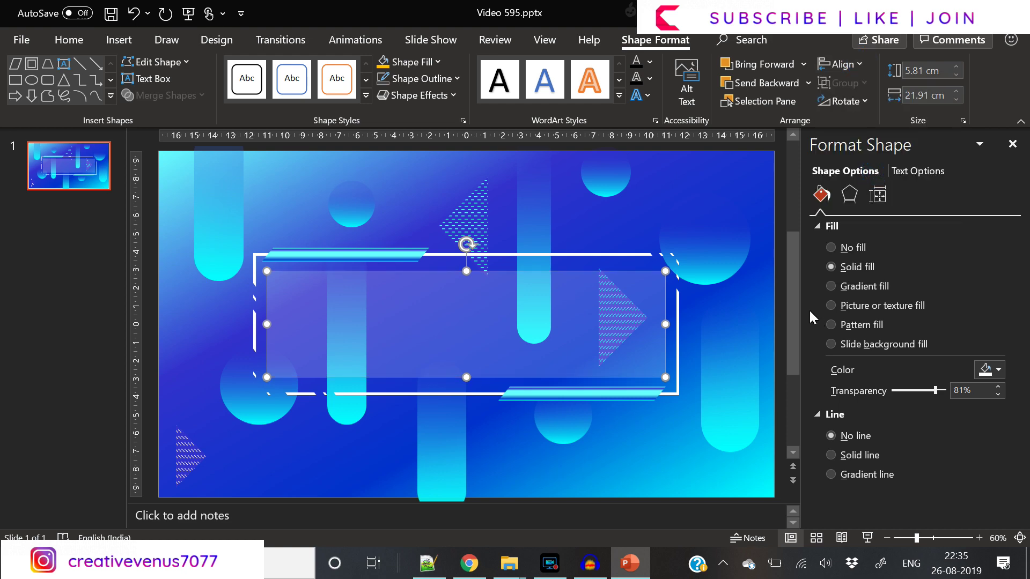
click(780, 311)
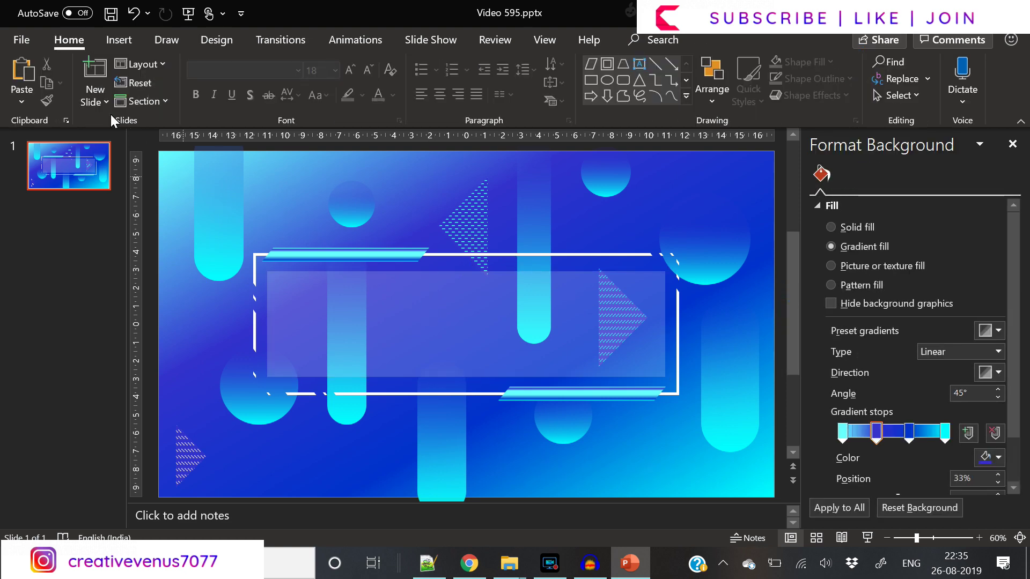
Copy the translucent rectangle and drop the pasted duplicate exactly over the original
click(369, 322)
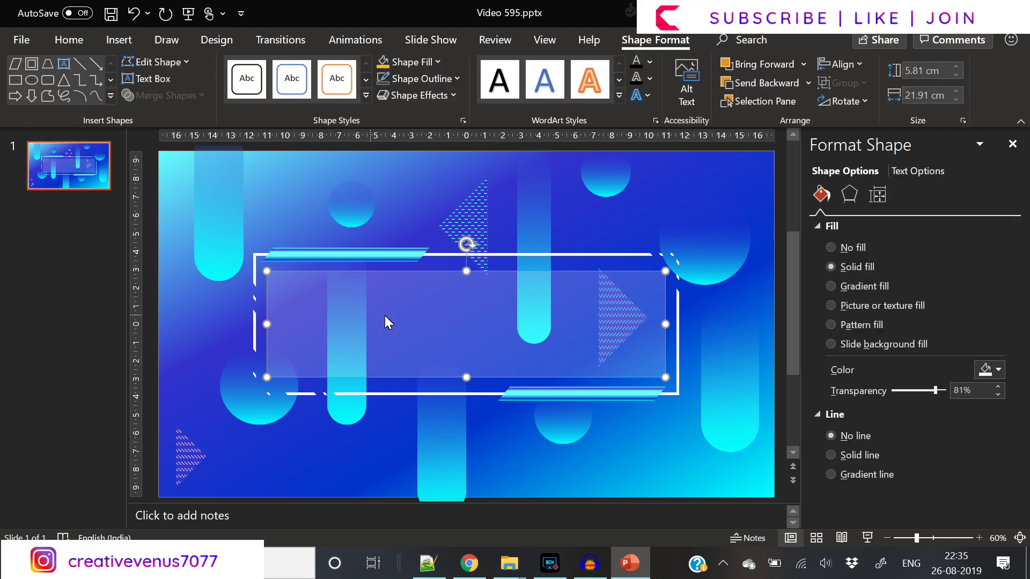
key(ctrl+c)
key(ctrl+v)
drag(434, 324, 425, 317)
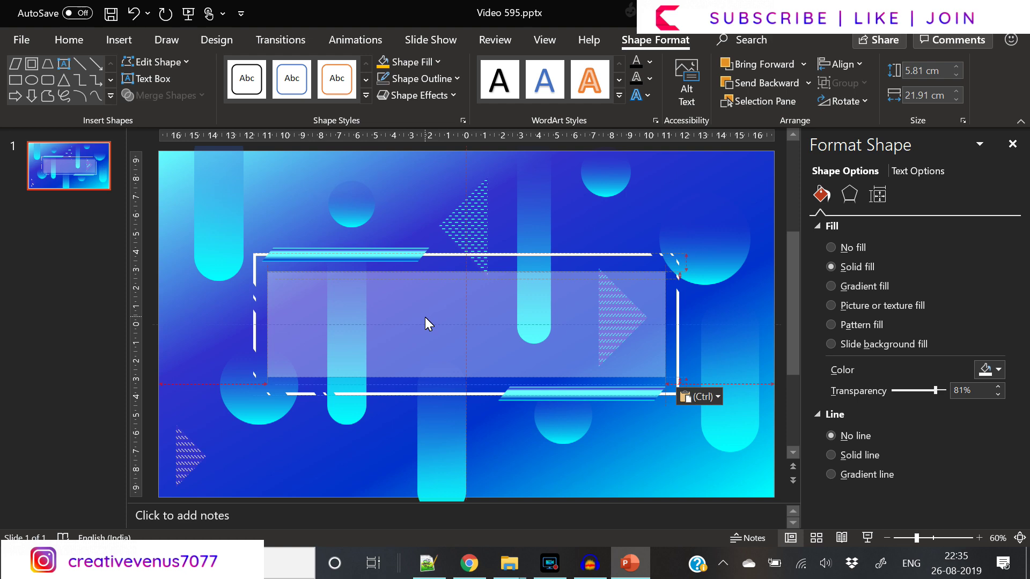
drag(425, 318, 425, 317)
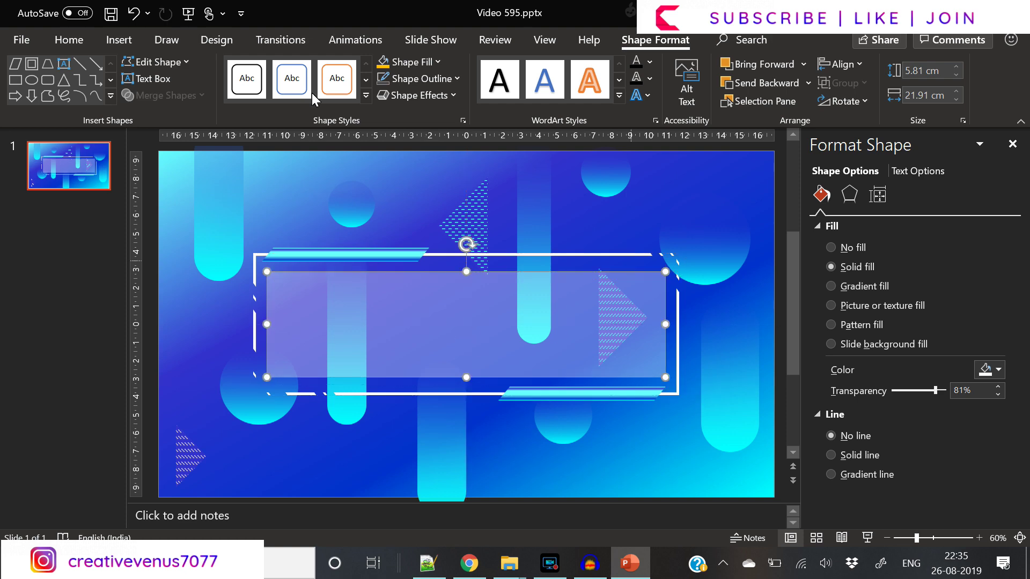
Draw a large ellipse over the glass panel, tilt it diagonally and make it taller
click(117, 40)
click(249, 86)
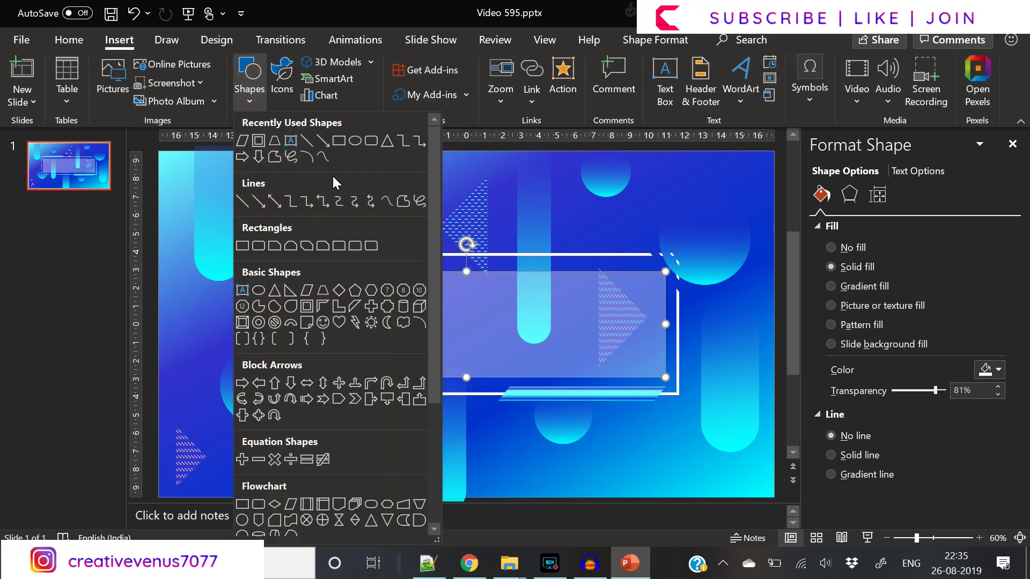
click(354, 140)
drag(198, 223, 665, 381)
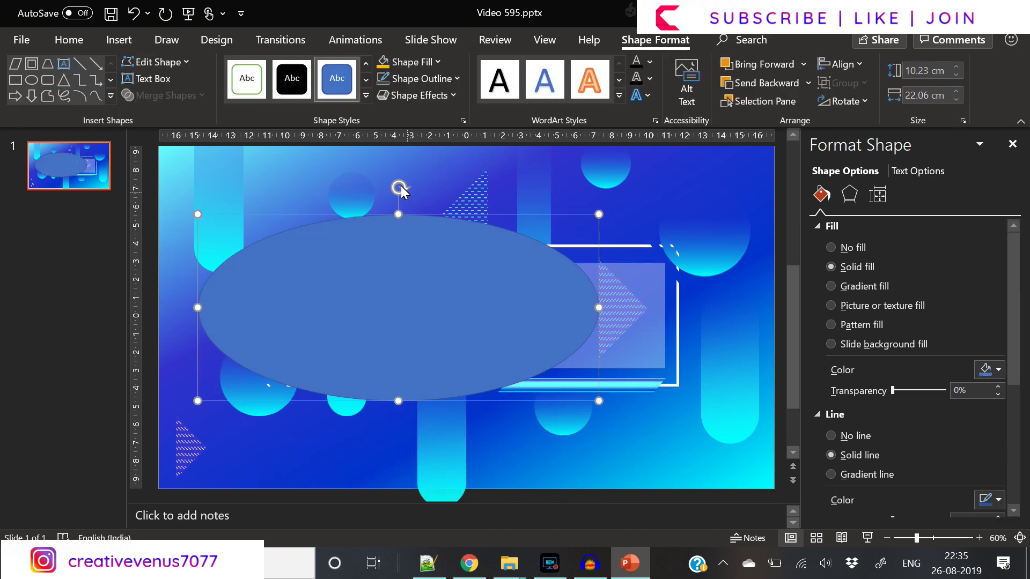
drag(398, 188, 420, 237)
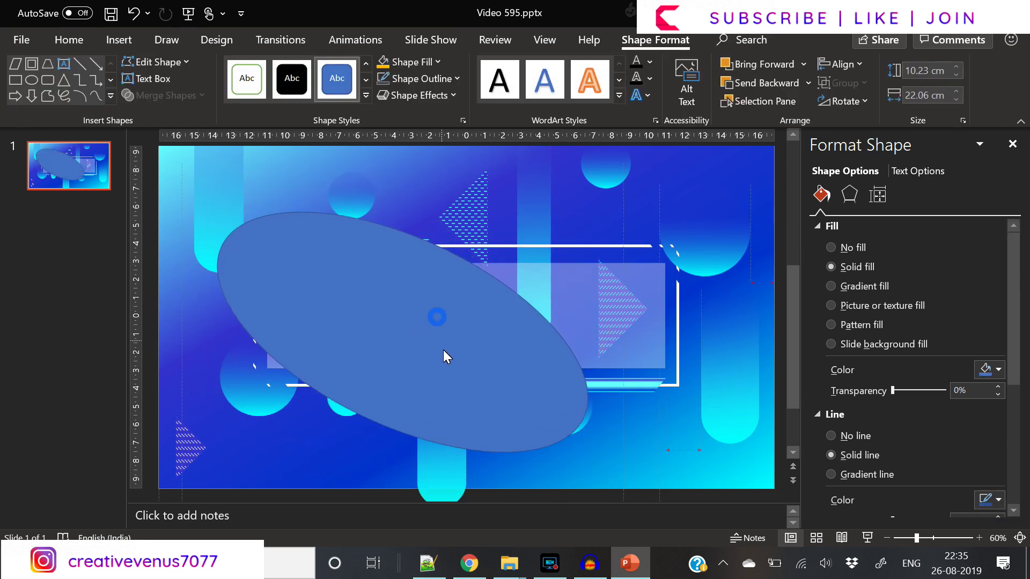
drag(368, 425, 343, 452)
Subtract the ellipse from the rectangle copy to form a curved highlight at 66% transparency
click(630, 297)
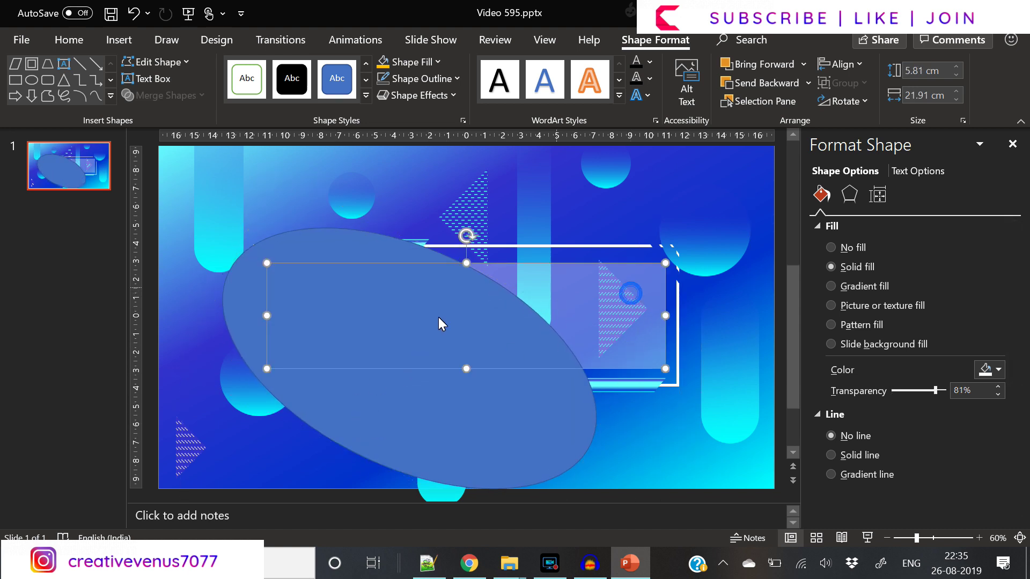
shift+click(377, 317)
click(183, 95)
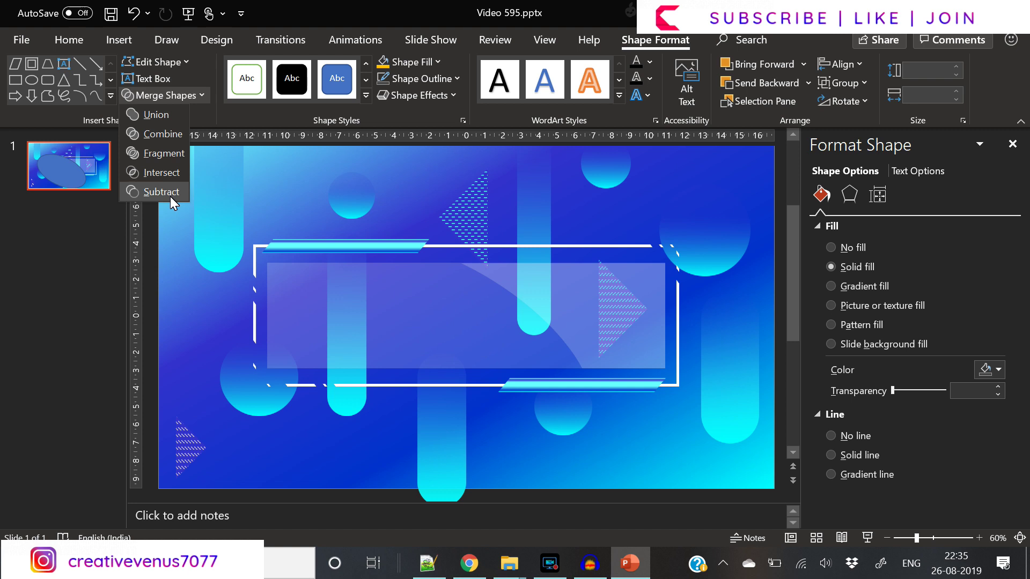
click(161, 192)
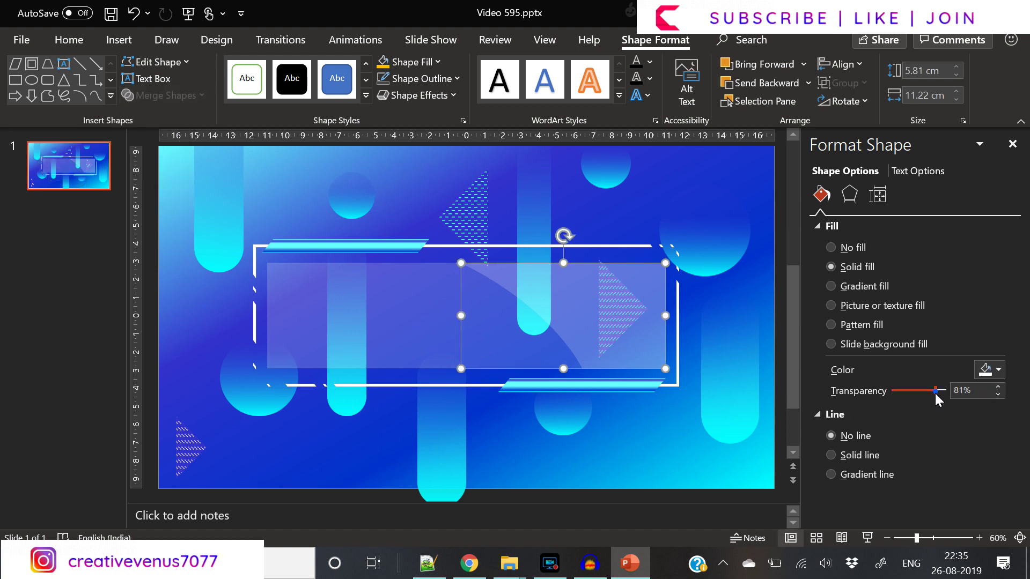
drag(935, 392, 926, 392)
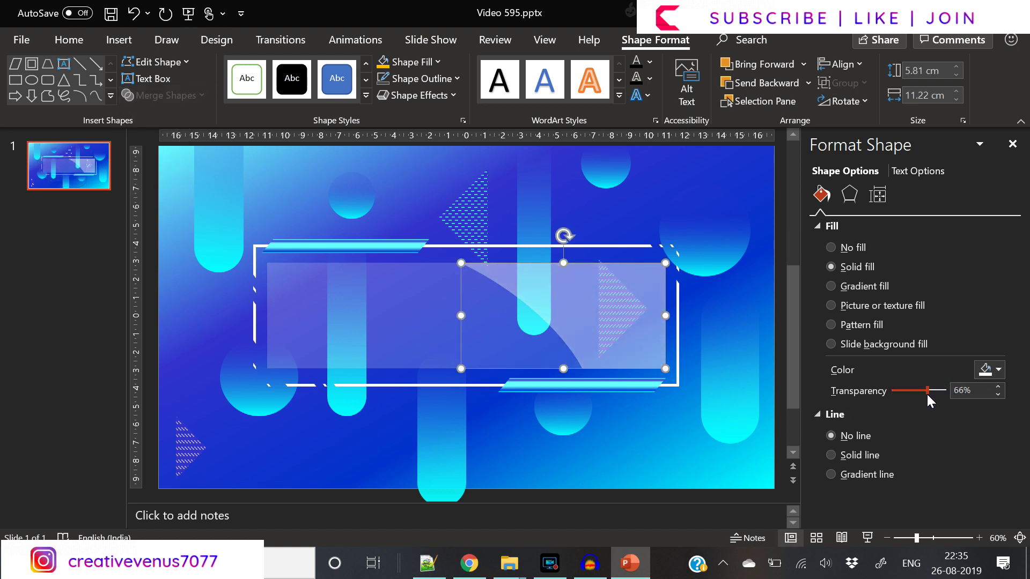
Make the glass rectangle more transparent
click(420, 317)
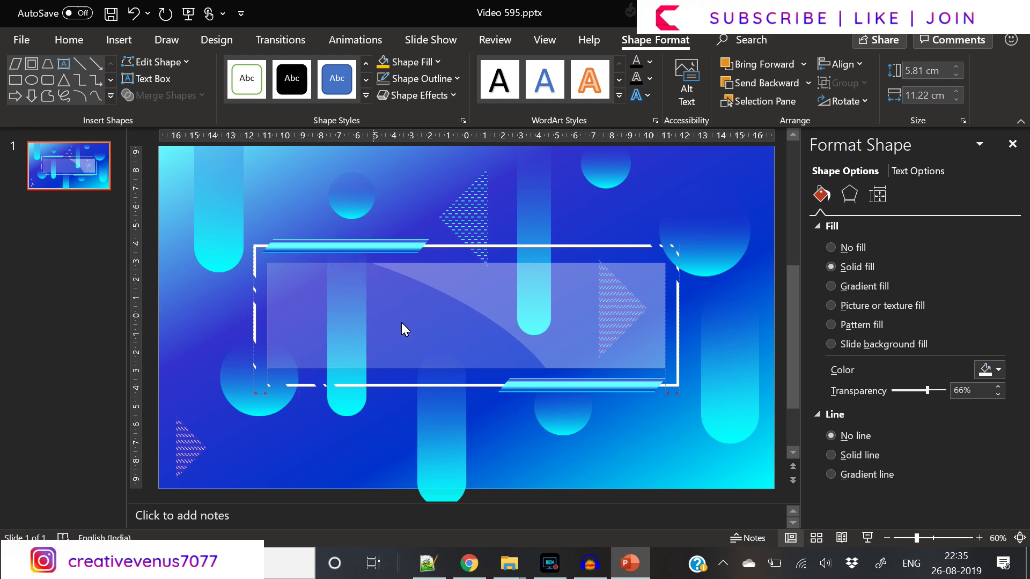
click(406, 321)
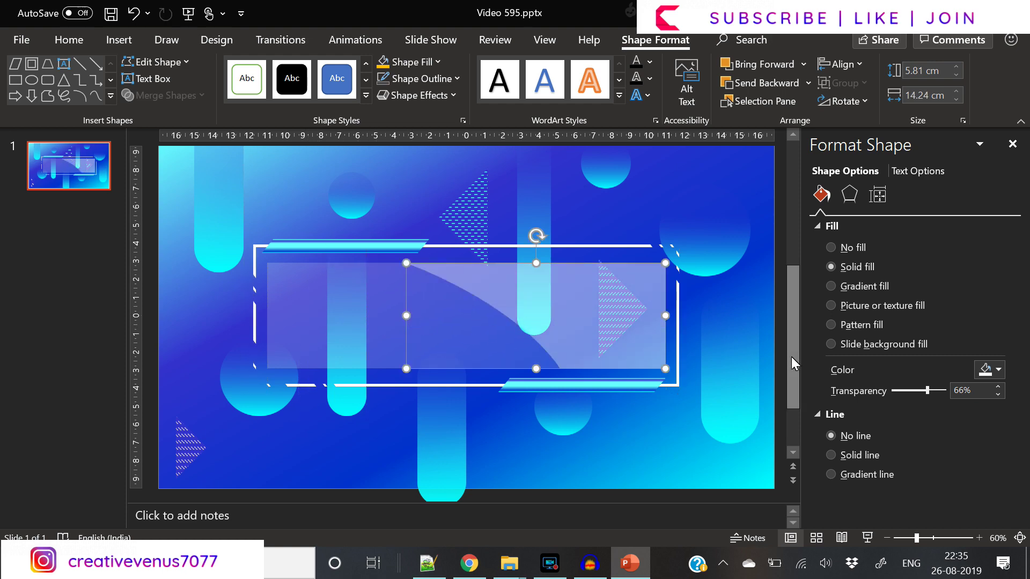
click(774, 352)
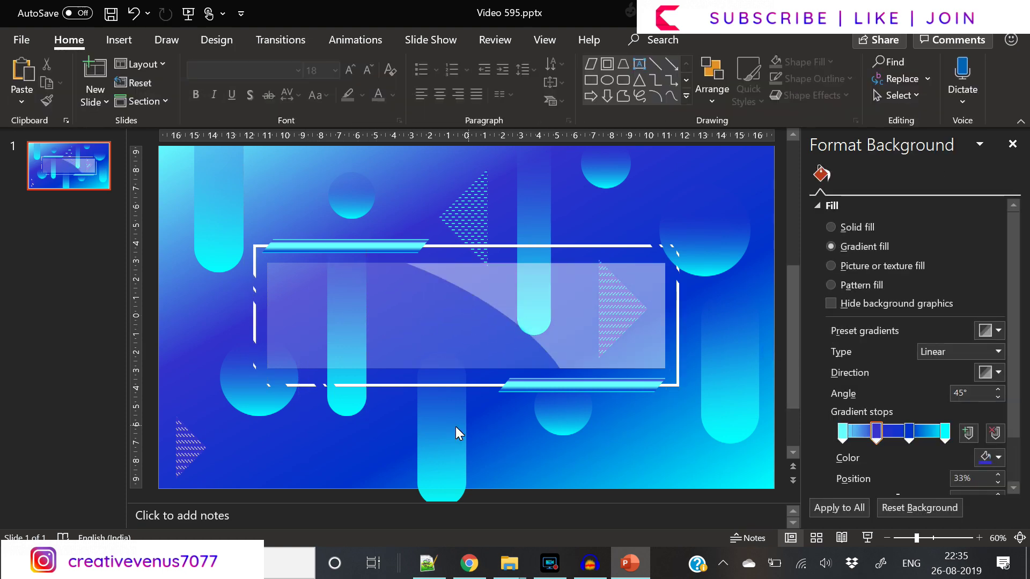
click(456, 353)
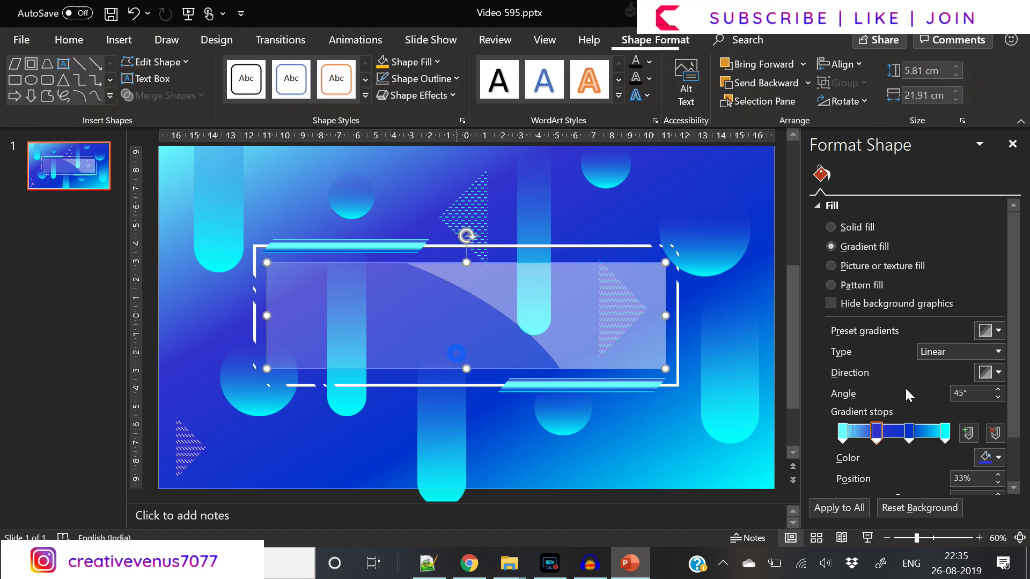
drag(926, 392, 941, 390)
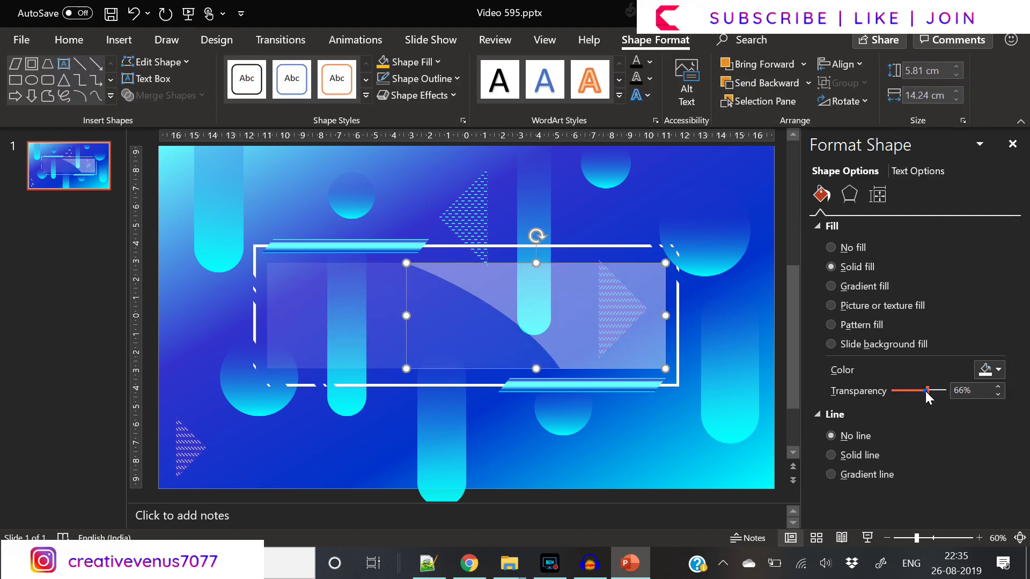
drag(927, 396, 937, 391)
click(780, 330)
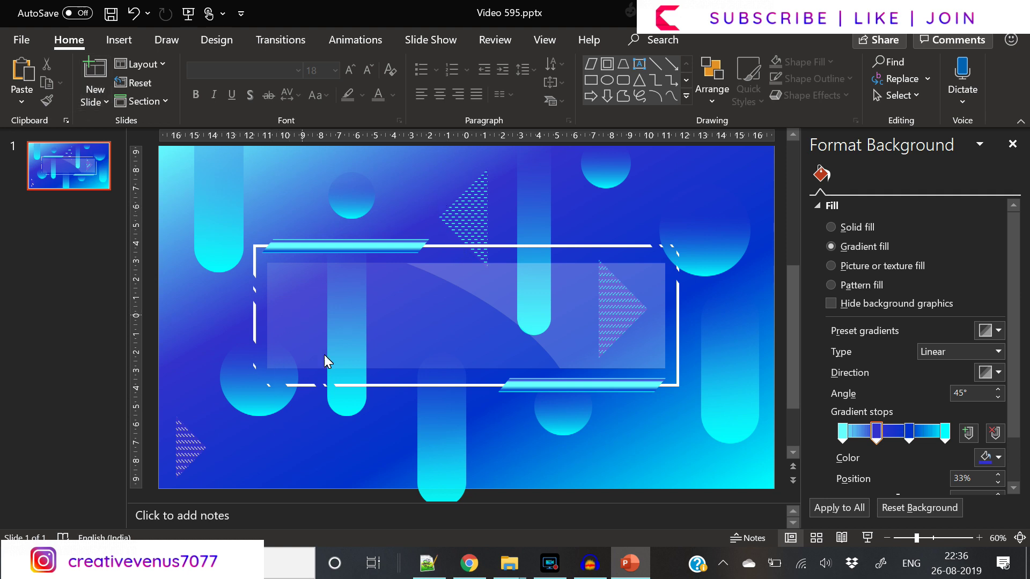
click(121, 39)
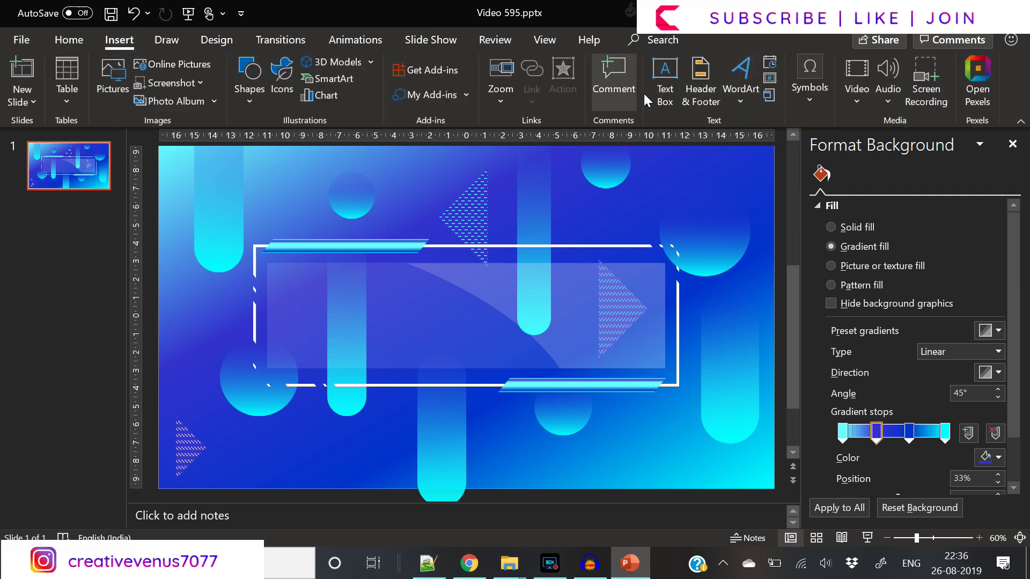
Add a text box reading 'creative venus' across the panel top in Lato
click(665, 83)
drag(328, 269, 609, 291)
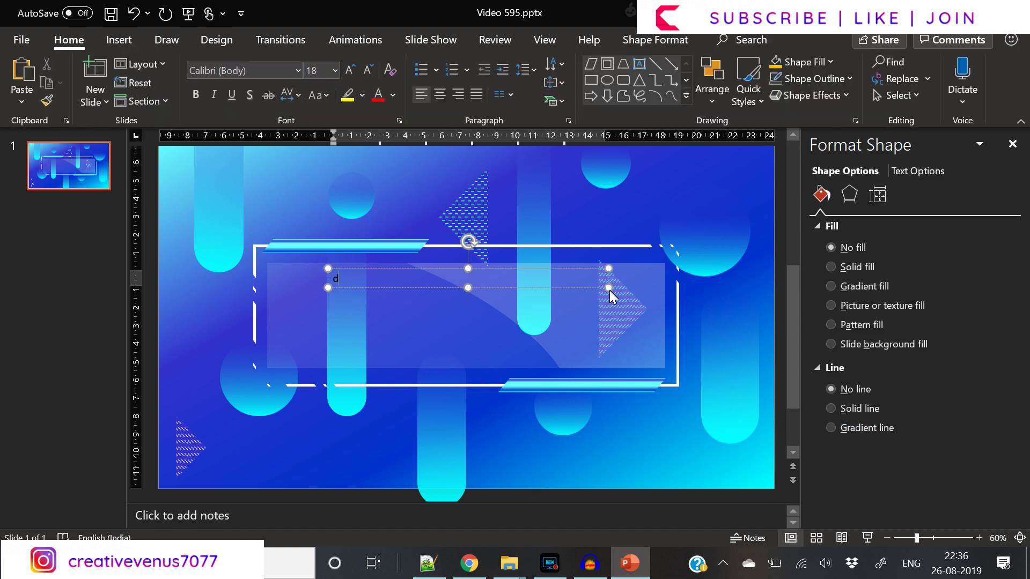
text(creative venus)
key(ctrl+a)
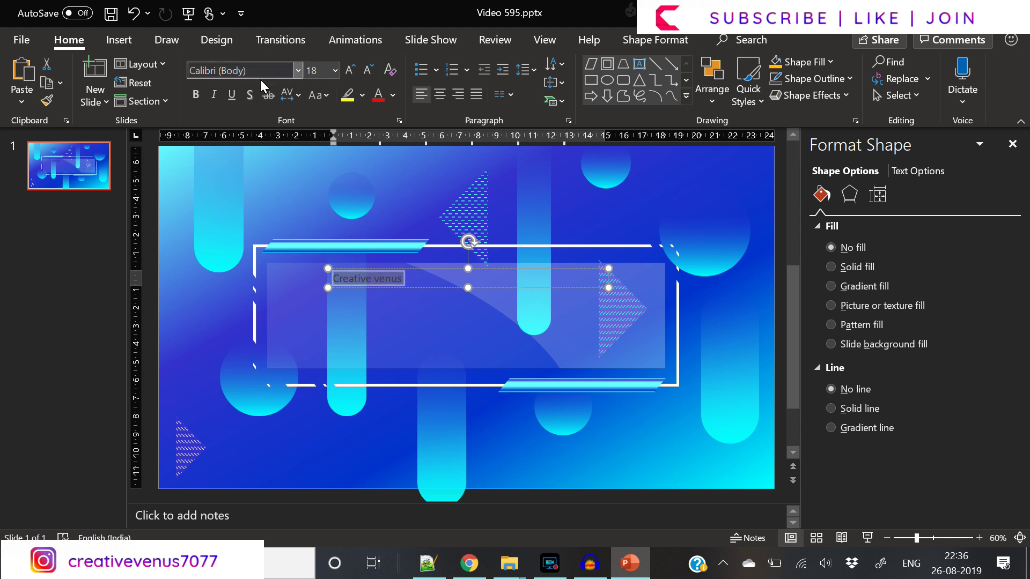
click(272, 72)
text(Lato)
key(Return)
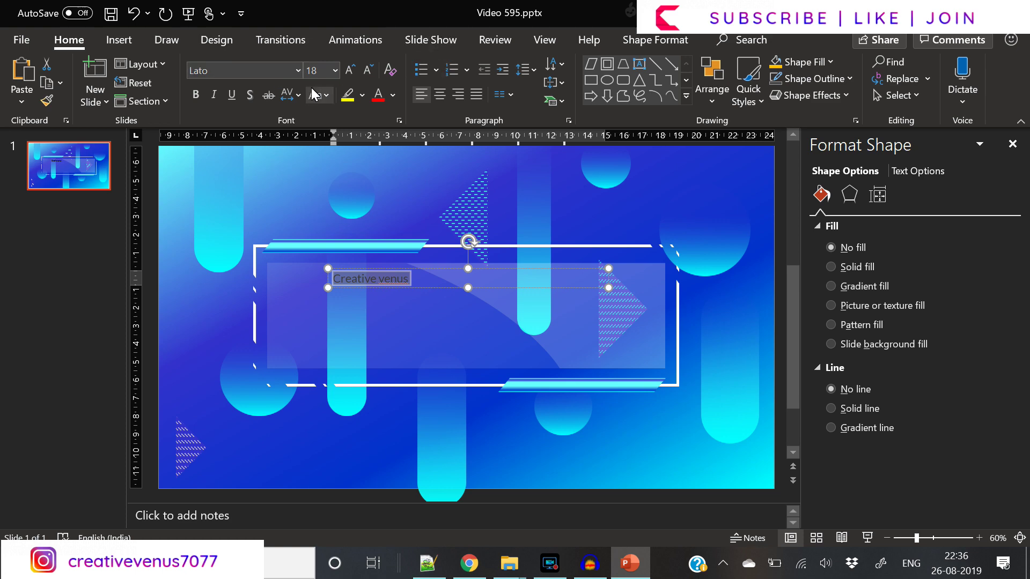
Make the heading uppercase with character spacing expanded by 25 pt
click(316, 94)
click(340, 152)
click(376, 278)
click(292, 95)
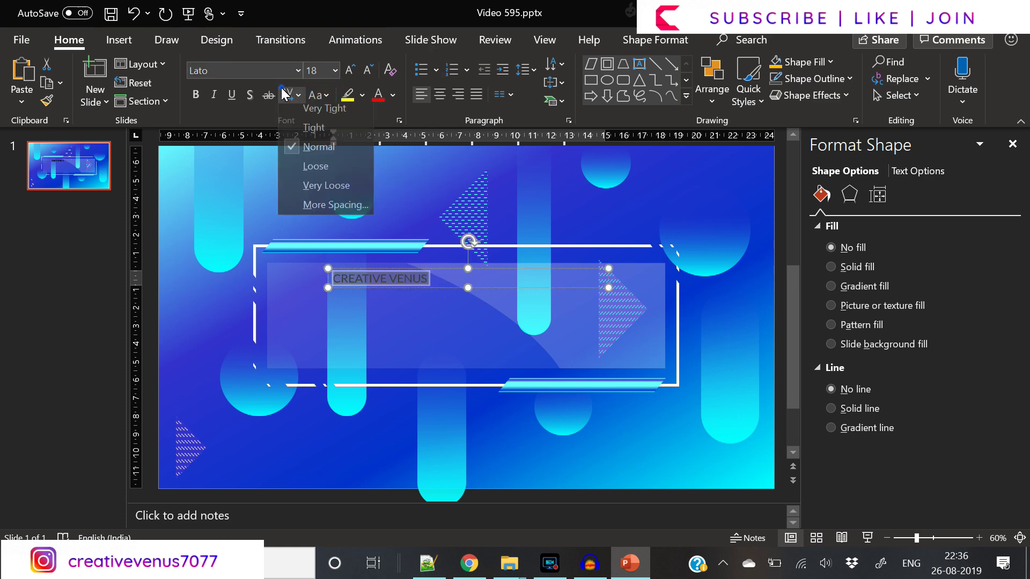
click(324, 210)
click(489, 199)
text(25)
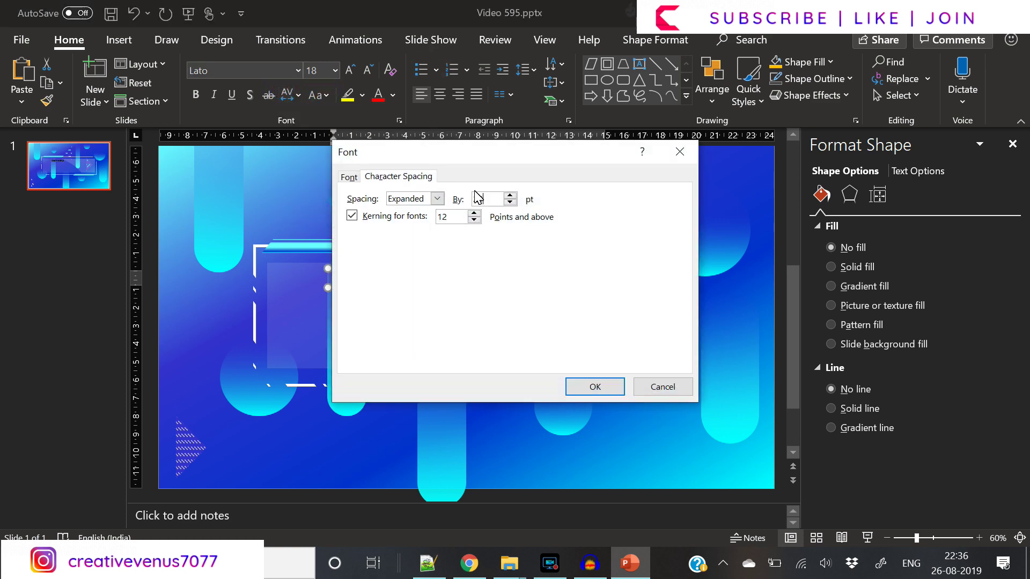
key(Return)
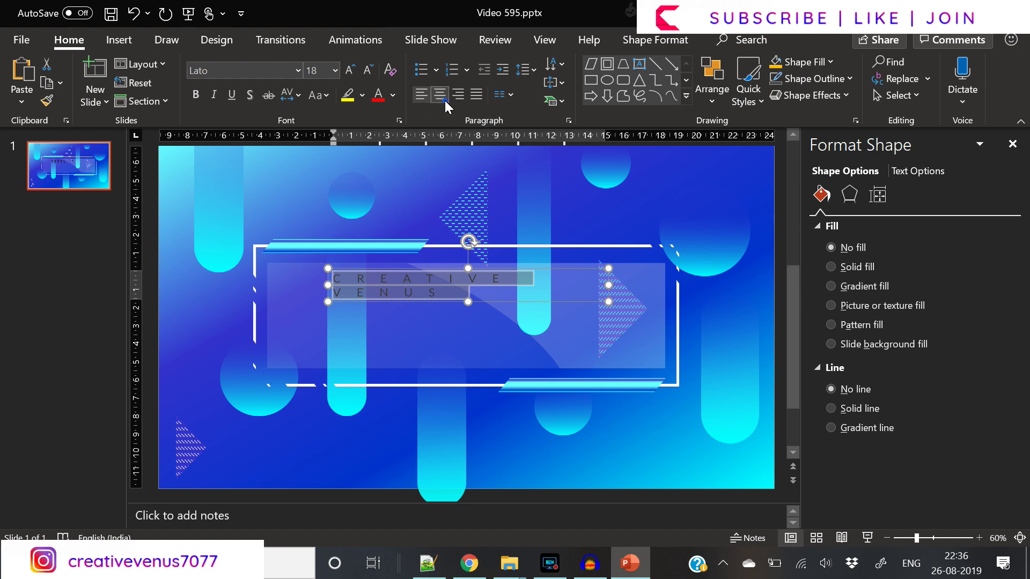
Centre the heading in a wider box, at size 11 in white, shifted left over the panel
click(445, 101)
drag(607, 287, 701, 271)
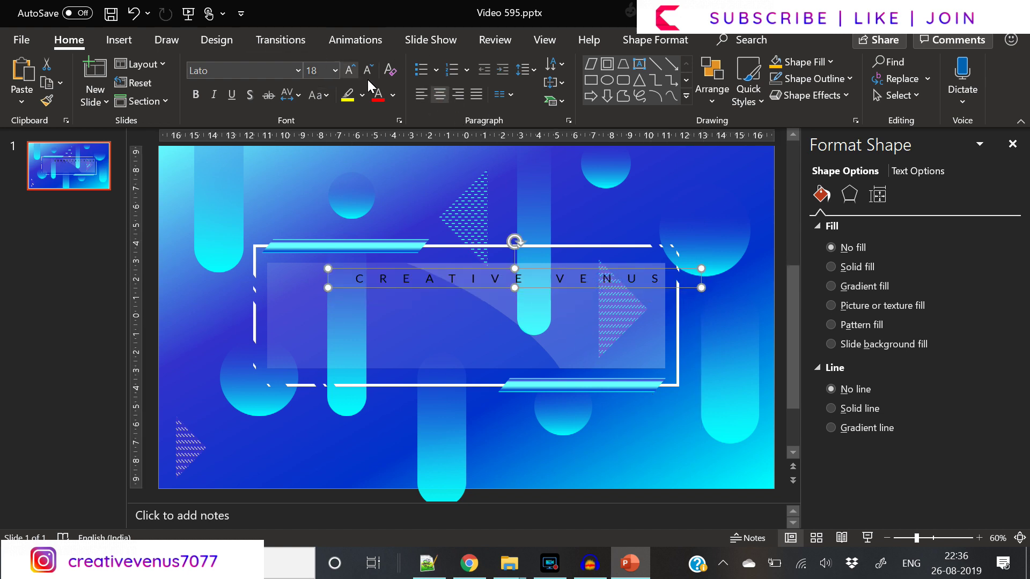
click(368, 69)
click(369, 69)
click(368, 69)
click(369, 69)
click(391, 96)
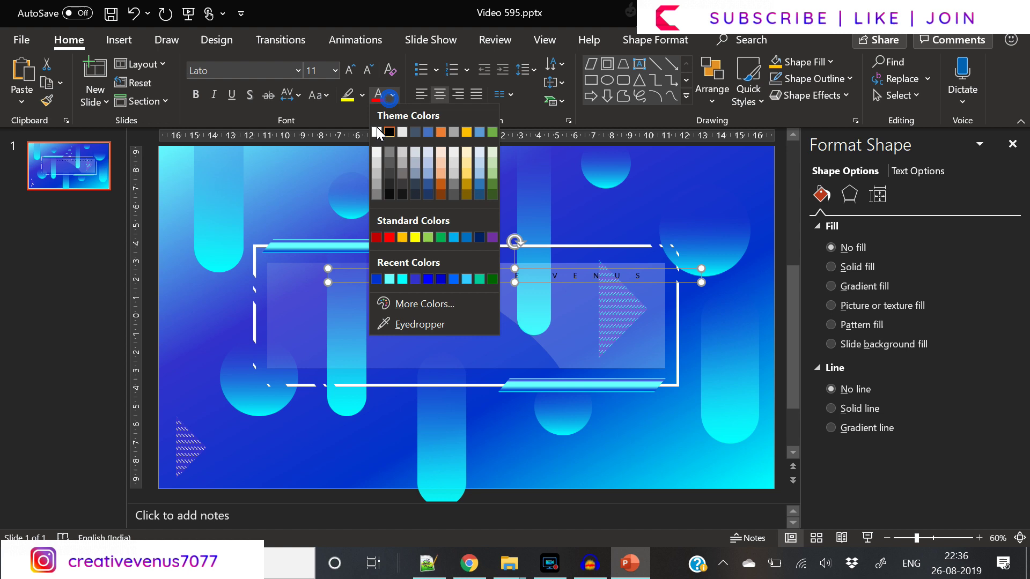
click(377, 132)
drag(536, 270, 494, 270)
Centre the CREATIVE VENUS heading horizontally on the slide
click(689, 43)
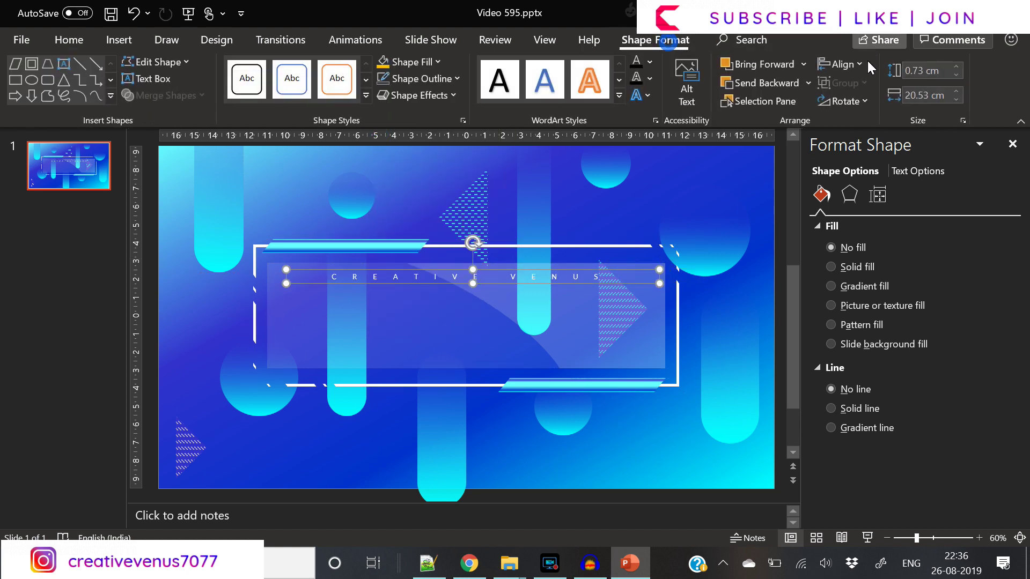
click(861, 64)
click(871, 103)
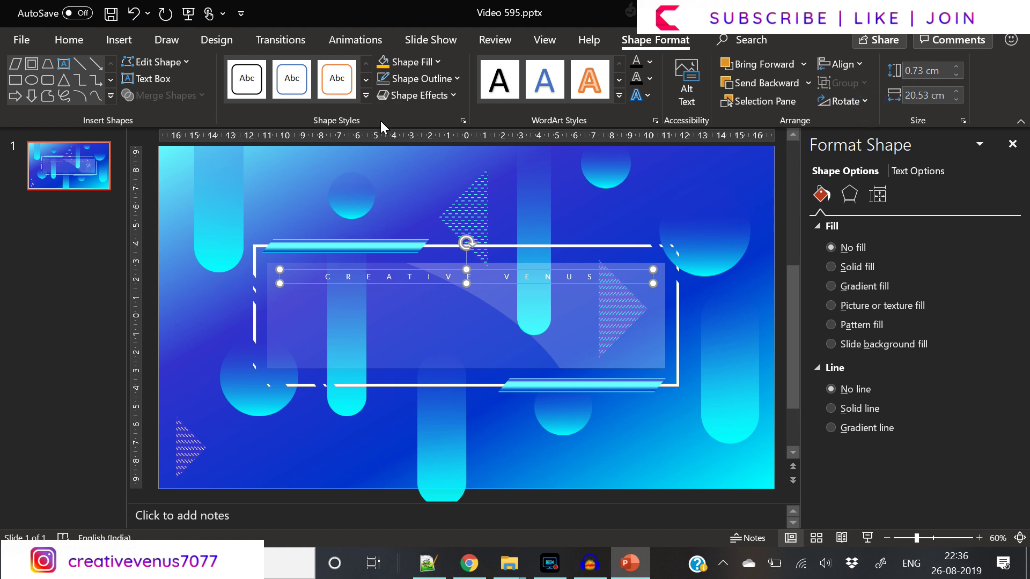
click(70, 43)
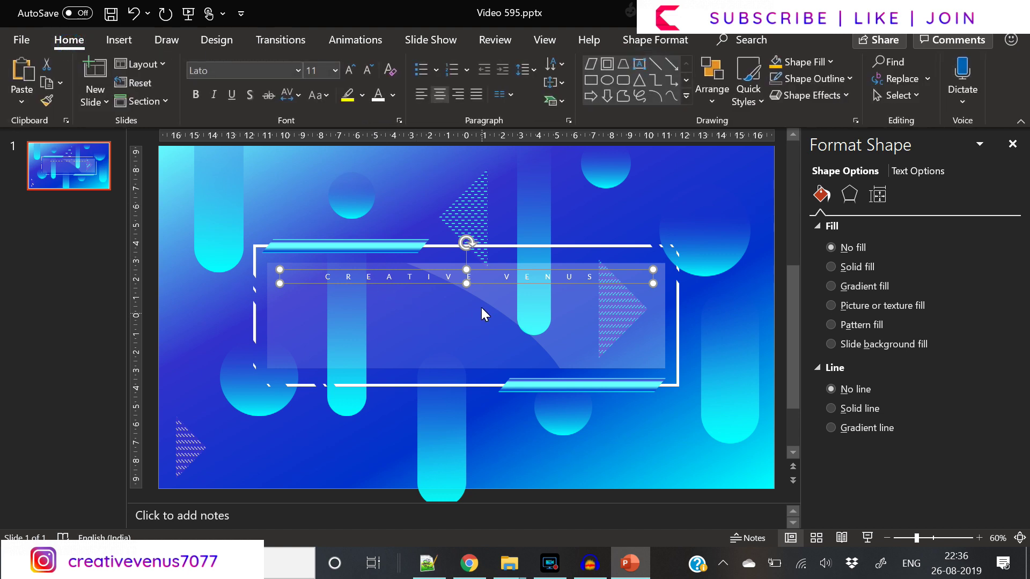
Fill the glass panel with dark navy at lower transparency and set the right rectangle to 84%
click(437, 334)
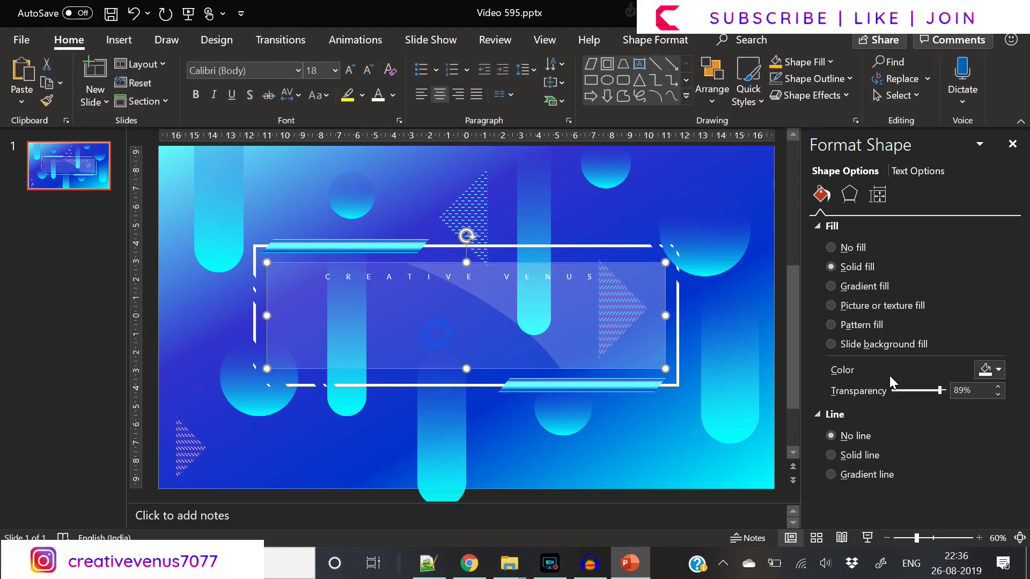
drag(941, 391, 933, 390)
click(997, 370)
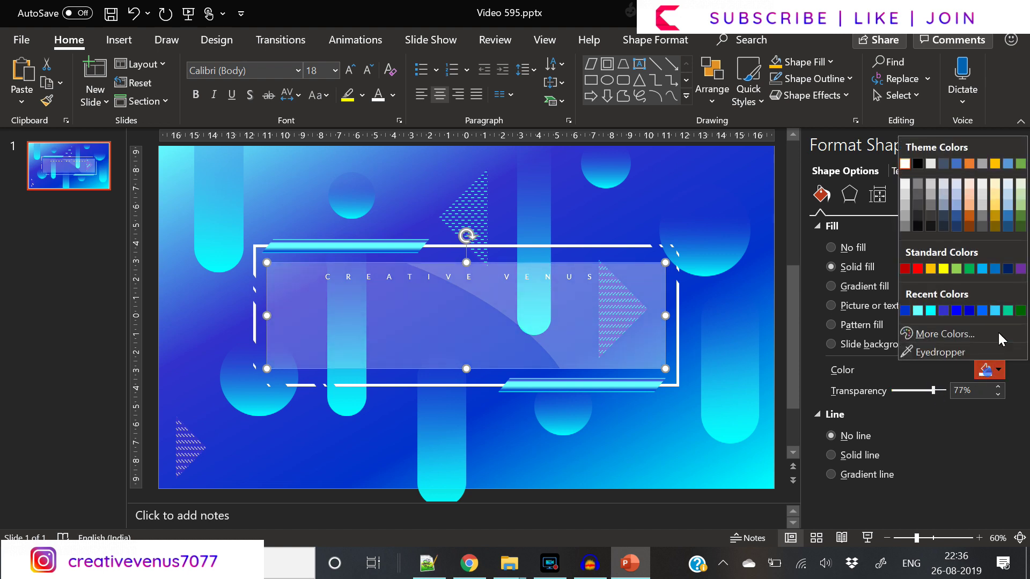
click(955, 334)
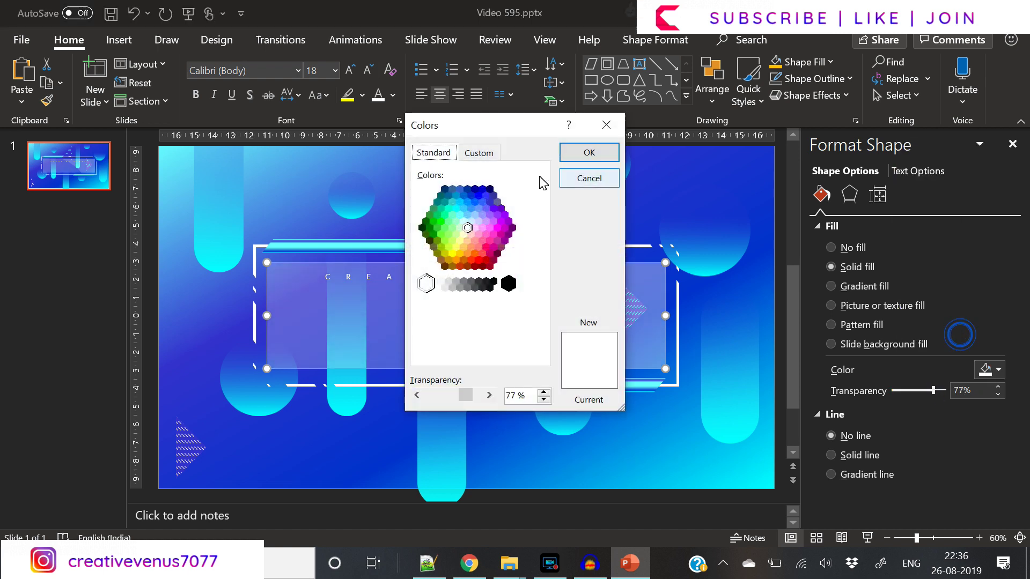
click(493, 192)
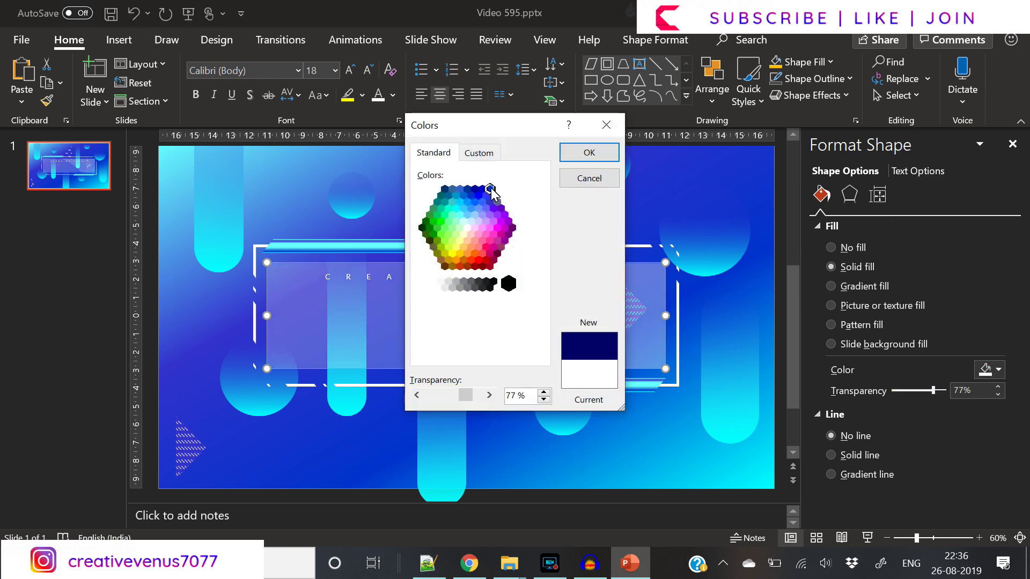
click(589, 152)
drag(932, 391, 909, 393)
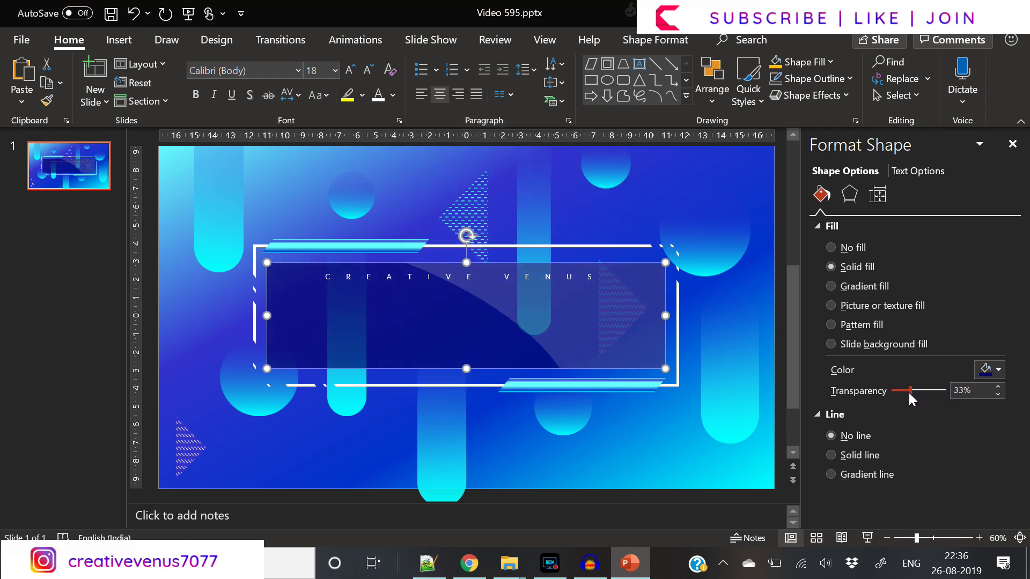
click(560, 334)
drag(912, 391, 940, 392)
Re-centre the CREATIVE VENUS text box on the slide
click(348, 279)
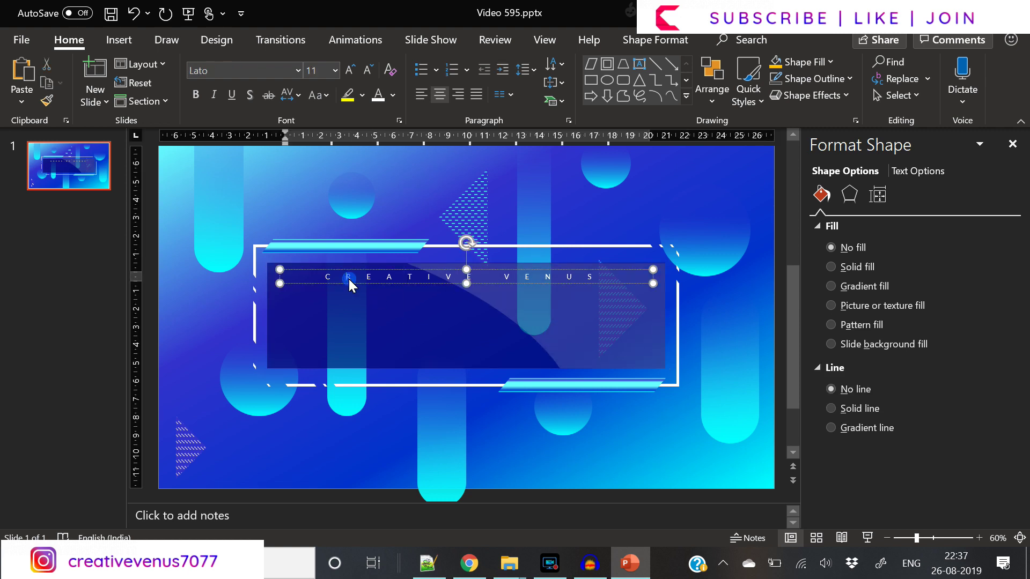
click(437, 285)
click(435, 283)
click(684, 40)
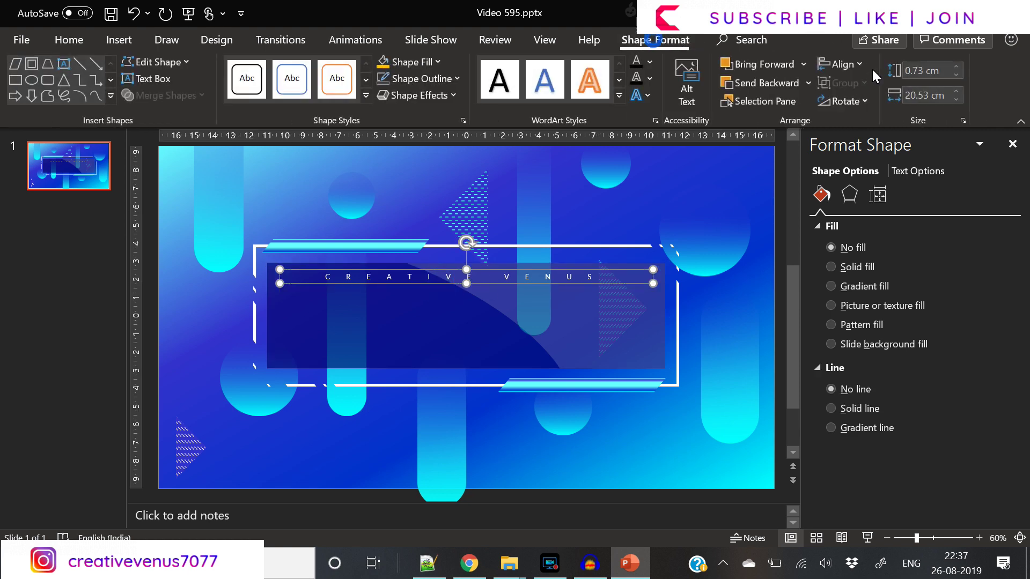
click(855, 64)
click(855, 100)
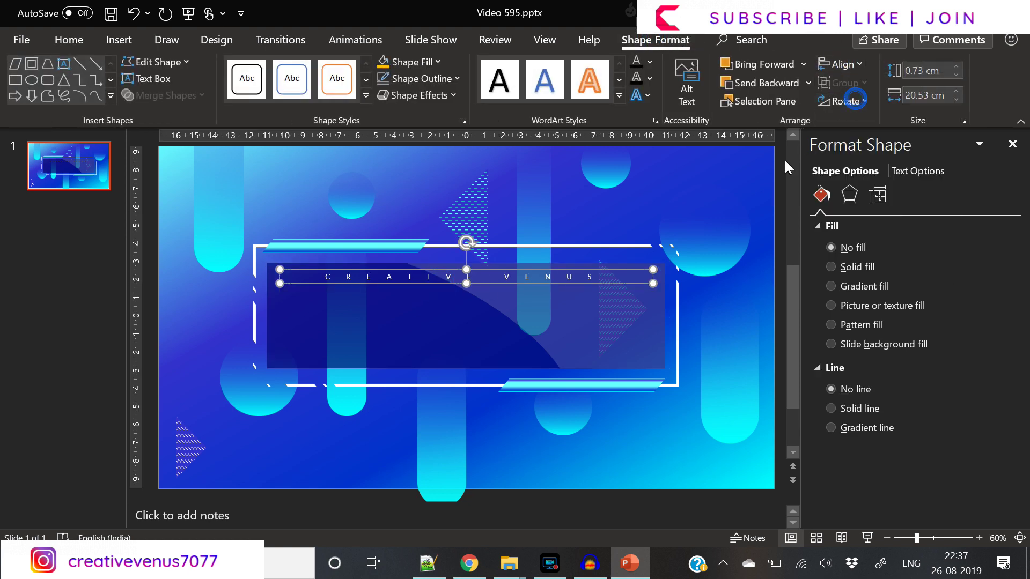
click(781, 272)
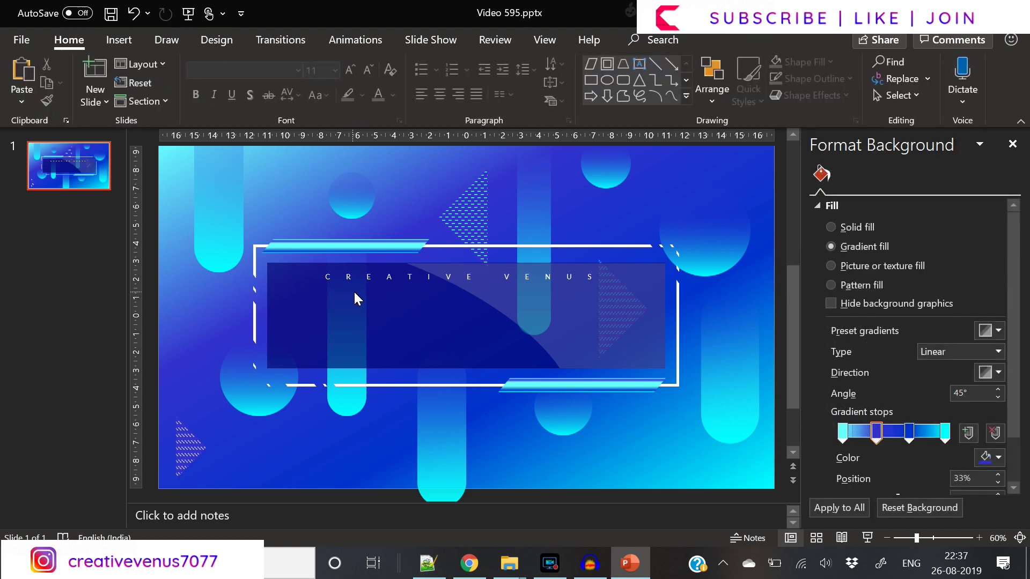
Adjust the right-hand rectangle's height from its top edge
click(598, 317)
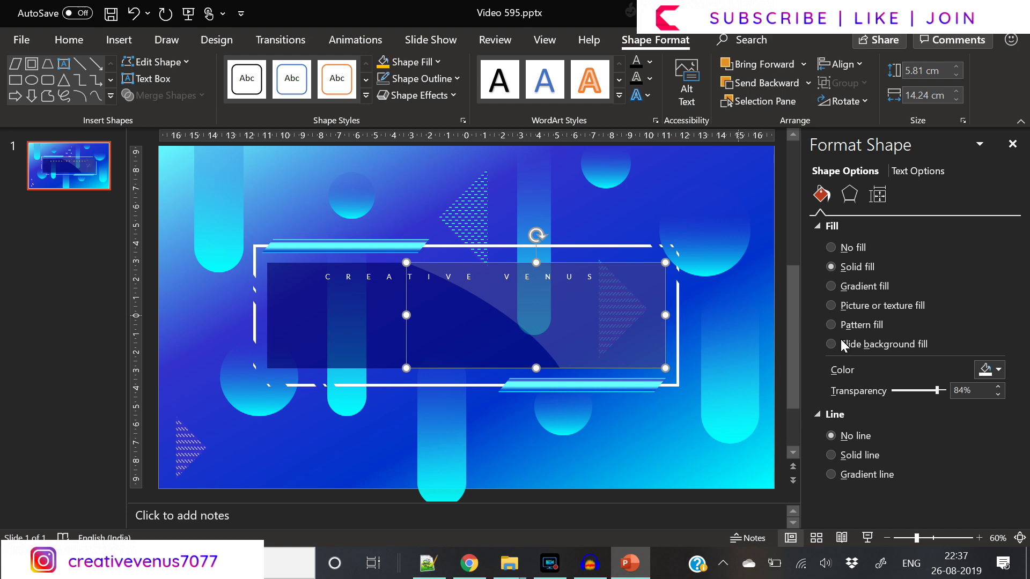
click(778, 349)
click(577, 332)
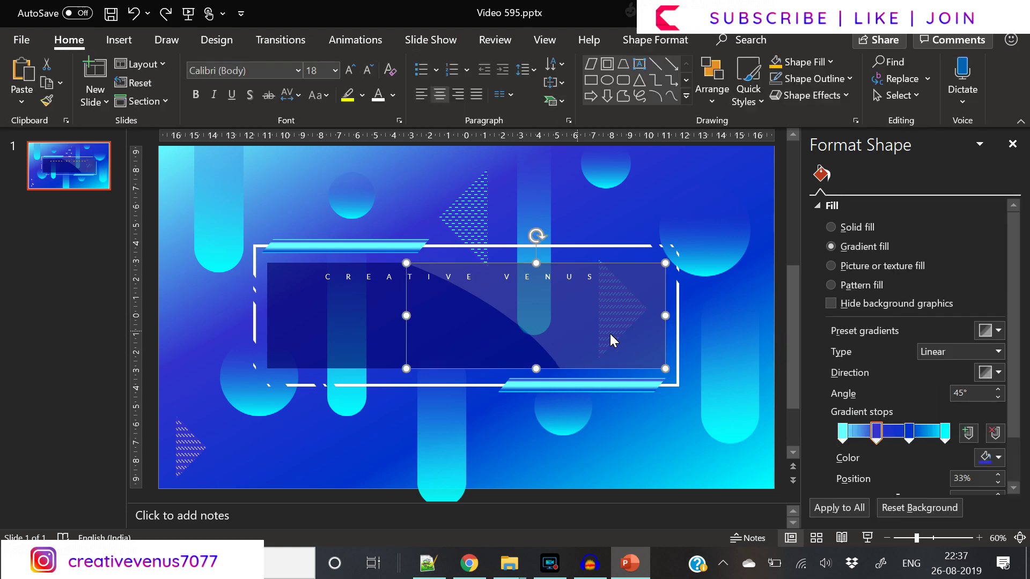
click(338, 298)
click(633, 323)
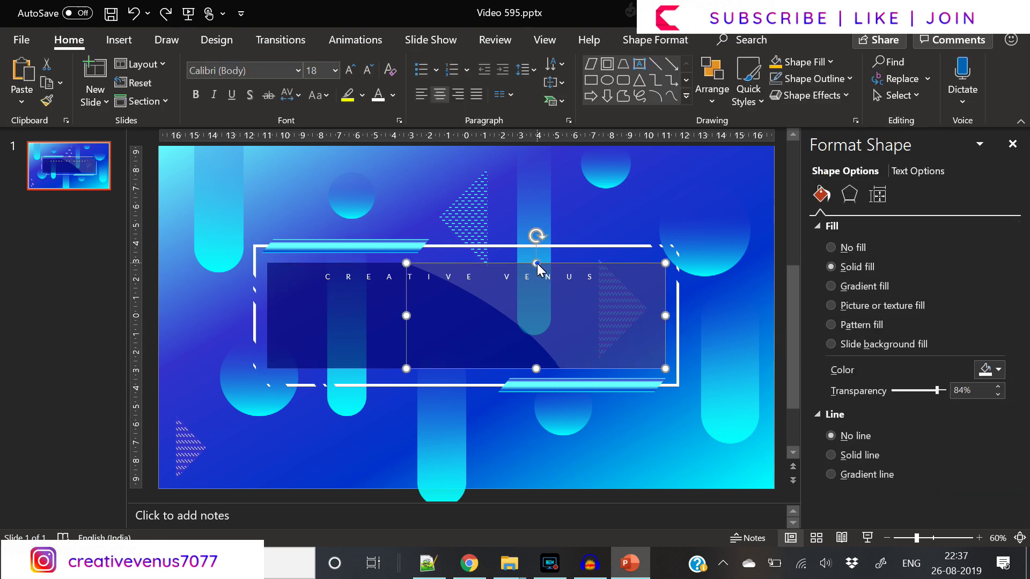
drag(536, 263, 536, 263)
click(781, 329)
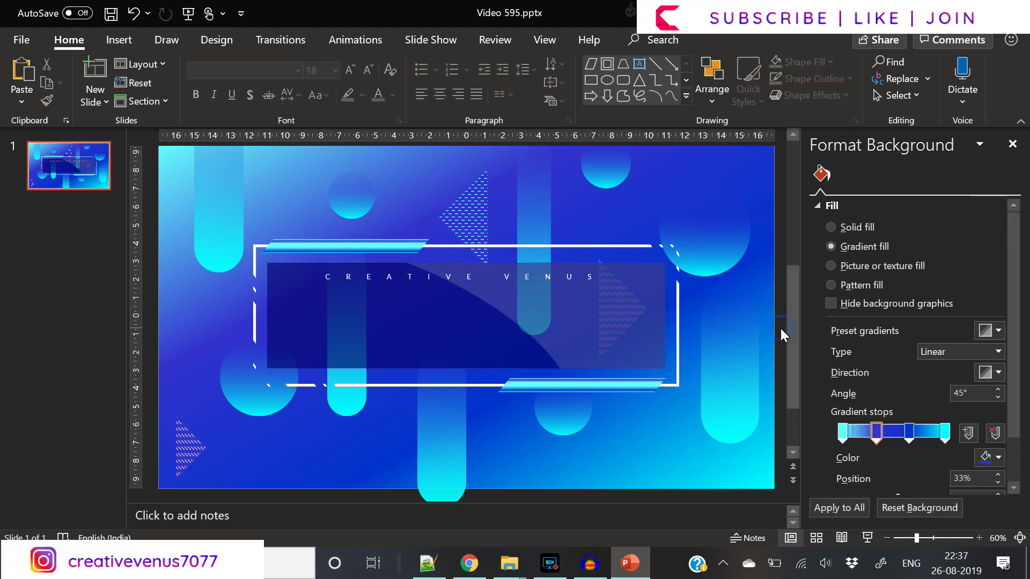
click(386, 280)
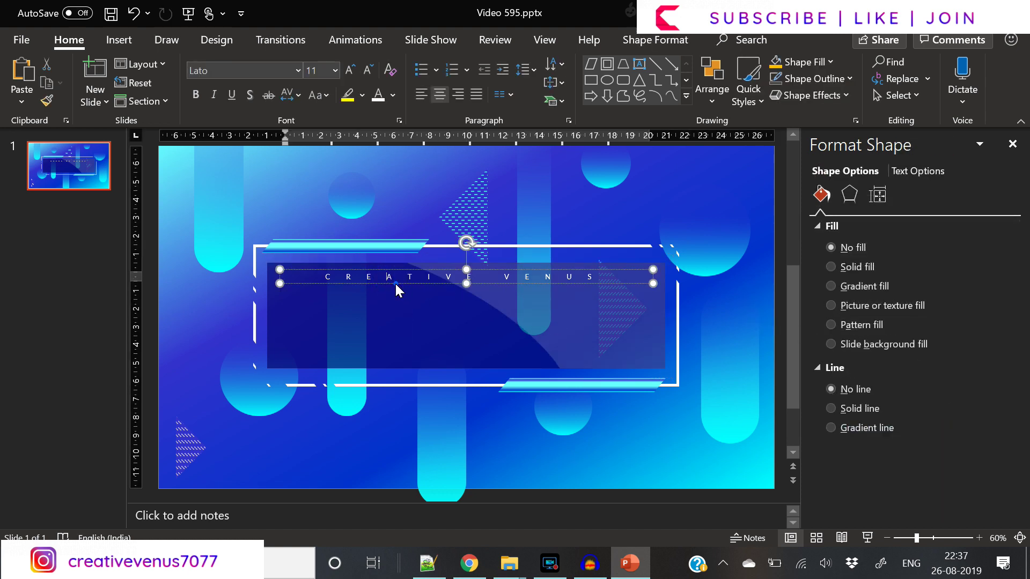
Duplicate the CREATIVE VENUS text box and move the copy near the panel's bottom
key(Escape)
key(ctrl+c)
key(ctrl+v)
drag(397, 288, 388, 354)
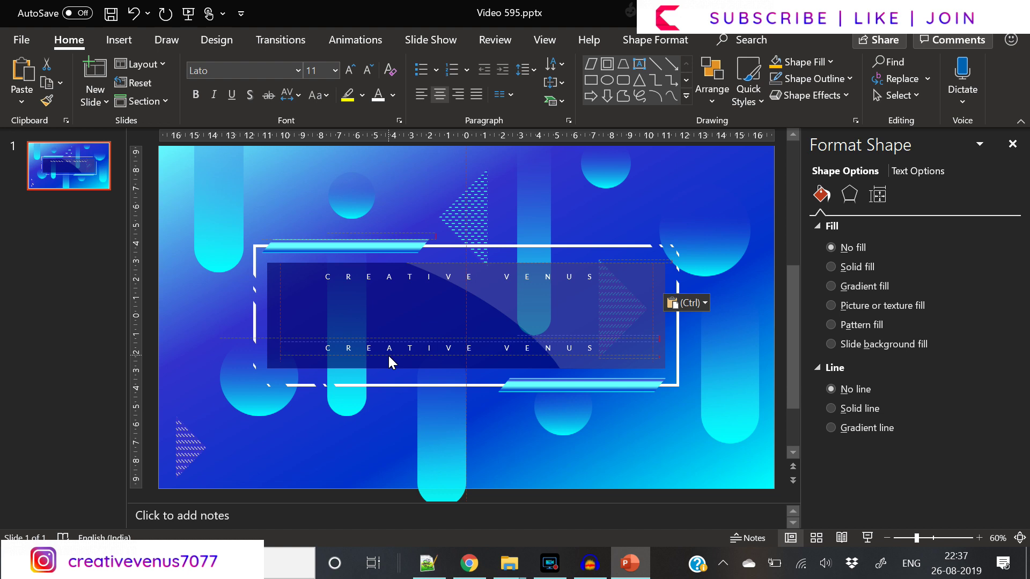
drag(388, 354, 388, 356)
Replace the copy's text with a =lorem(1) paragraph and select it for formatting
triple_click(388, 349)
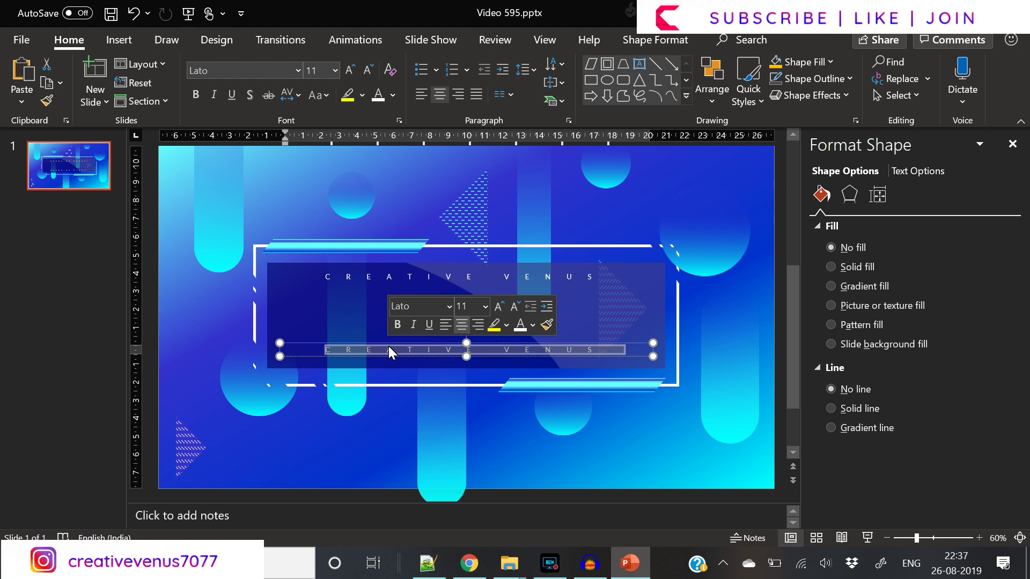
text(=)
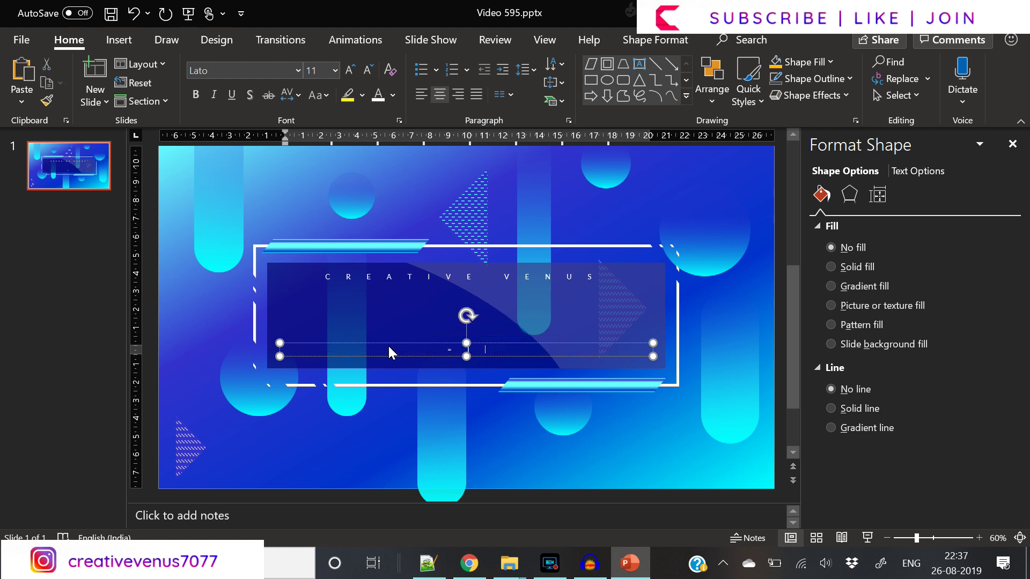
text(lorem(1))
key(Return)
key(ctrl+a)
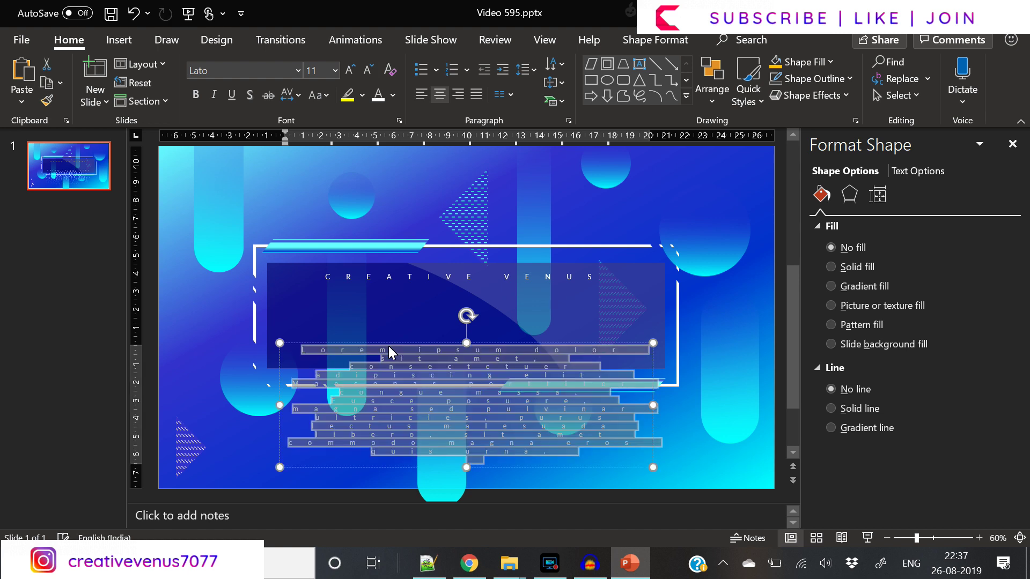
click(317, 97)
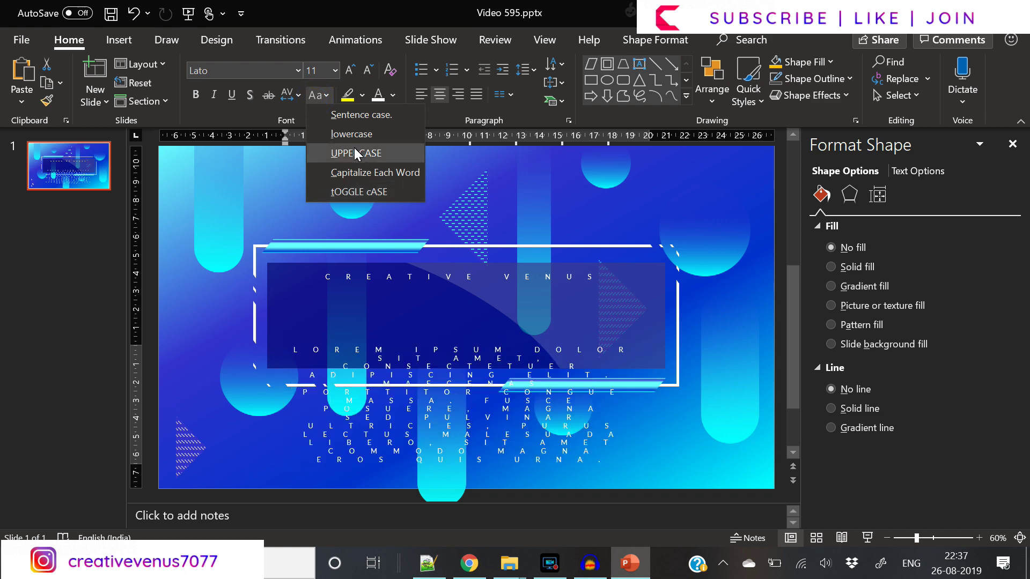
click(294, 94)
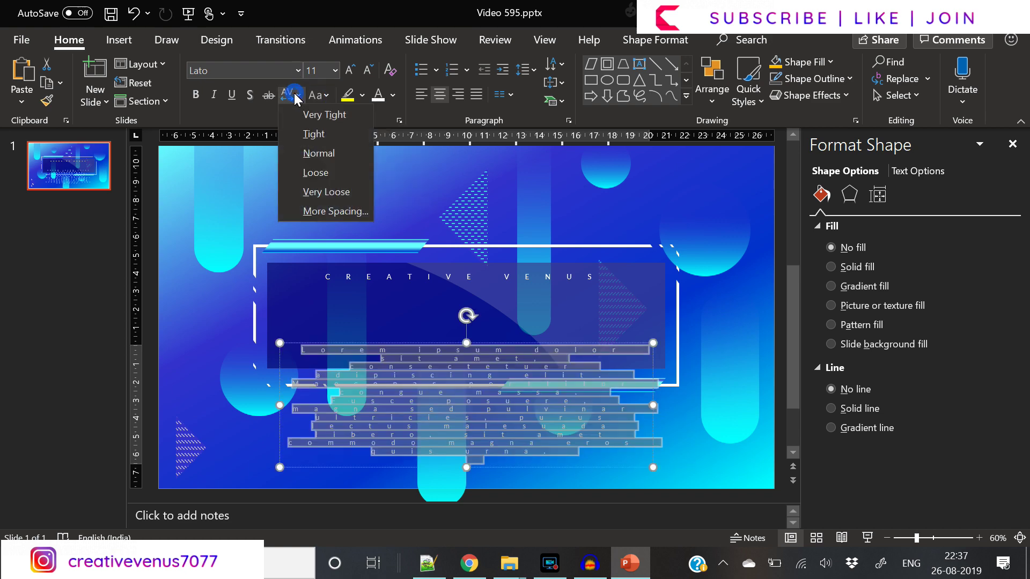
Set the paragraph to normal letter spacing in Open Sans Light at size 10
click(309, 155)
click(232, 73)
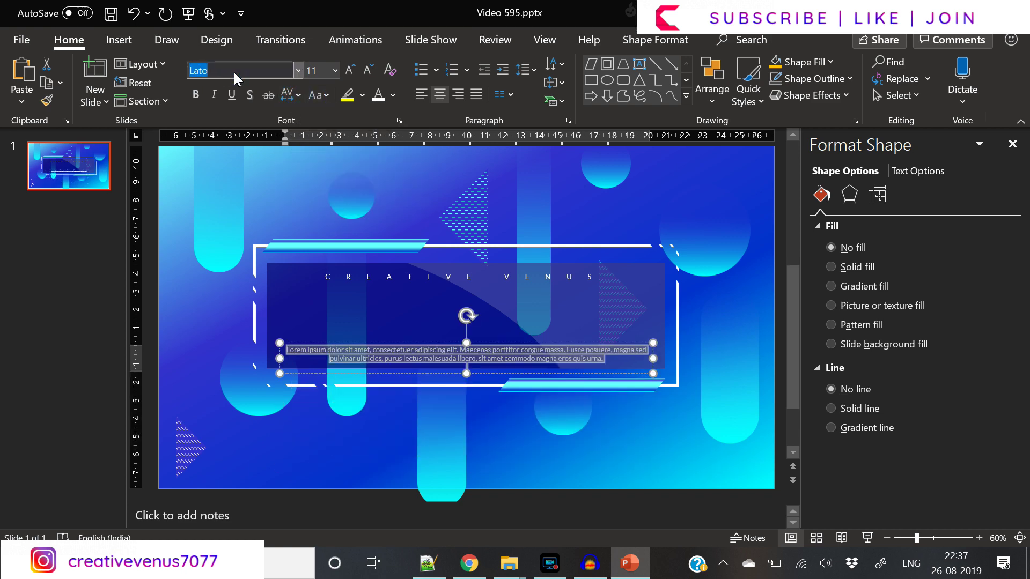
text(Open Sans)
key(Return)
click(278, 66)
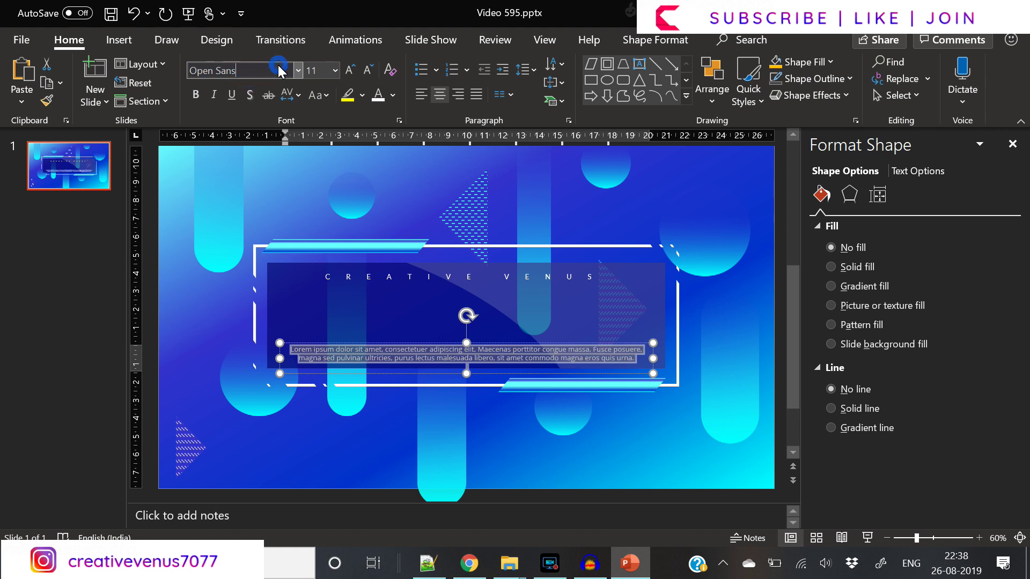
text(Light)
key(Return)
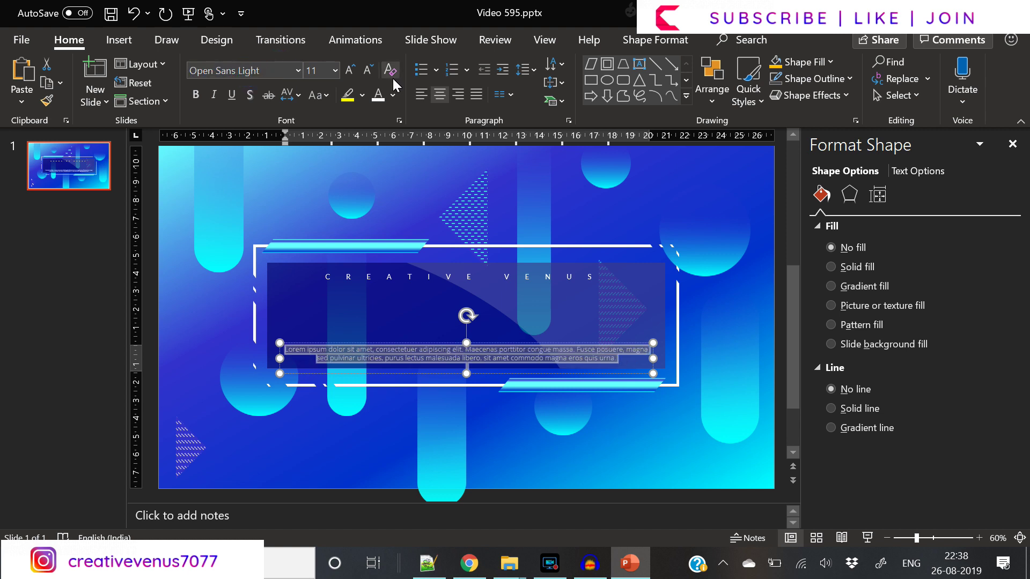
click(369, 71)
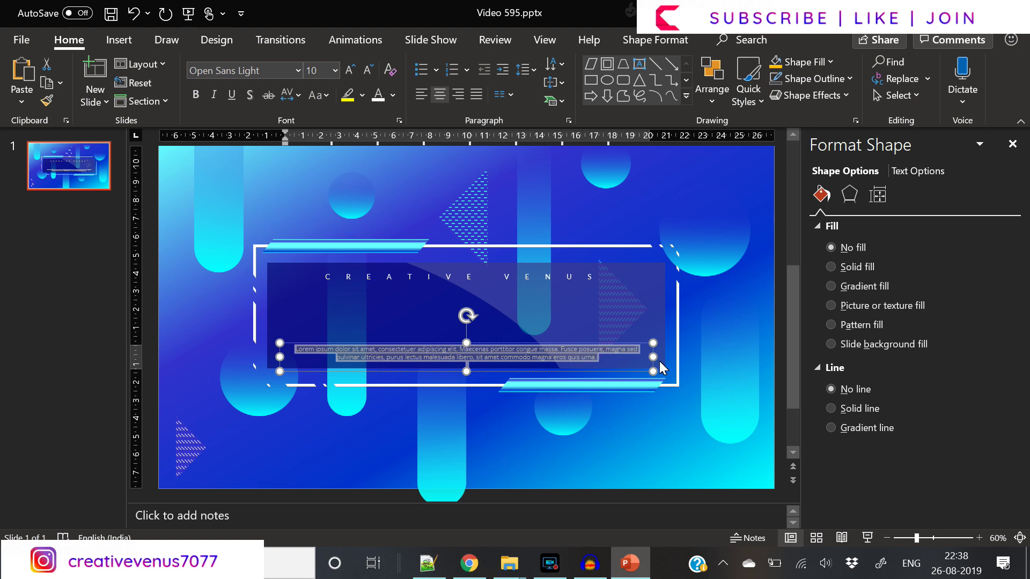
Narrow the paragraph box, shift it right, and centre it on the slide
drag(653, 358, 624, 358)
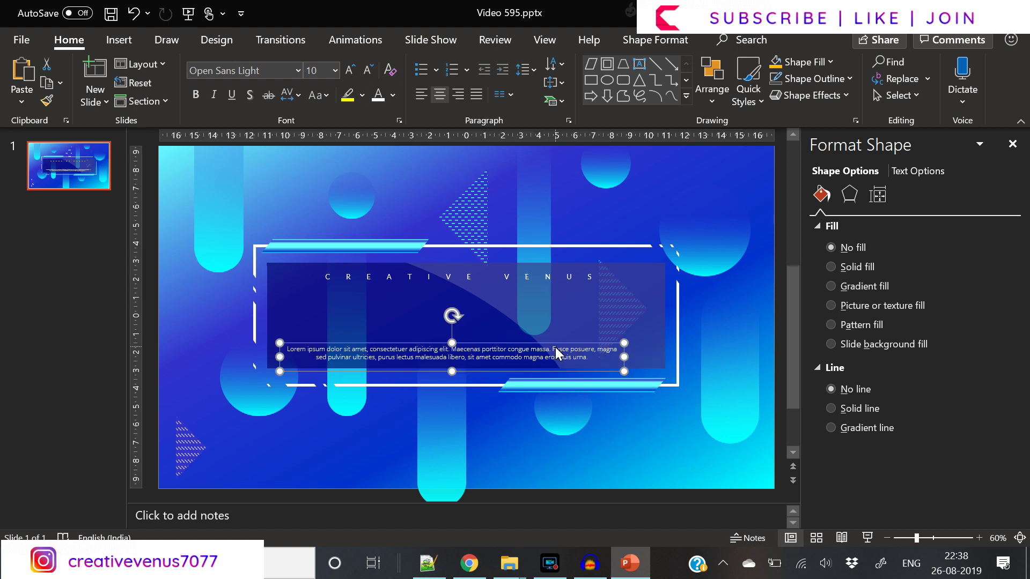
mouse_move(553, 343)
mouse_down()
mouse_move(585, 345)
mouse_move(568, 345)
mouse_up()
click(680, 47)
click(858, 64)
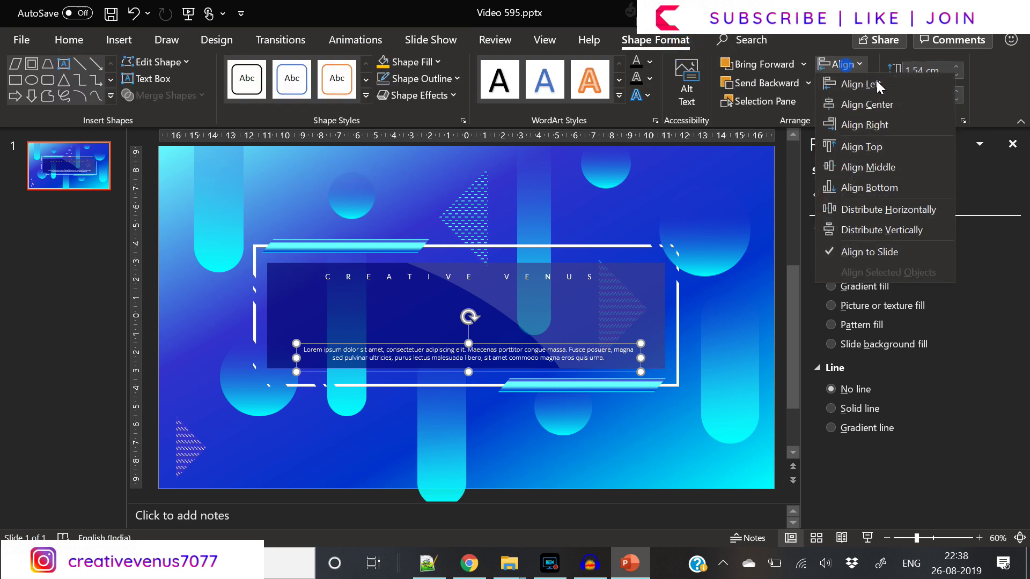
click(877, 103)
Draw a new text box across the middle of the glass panel
click(778, 285)
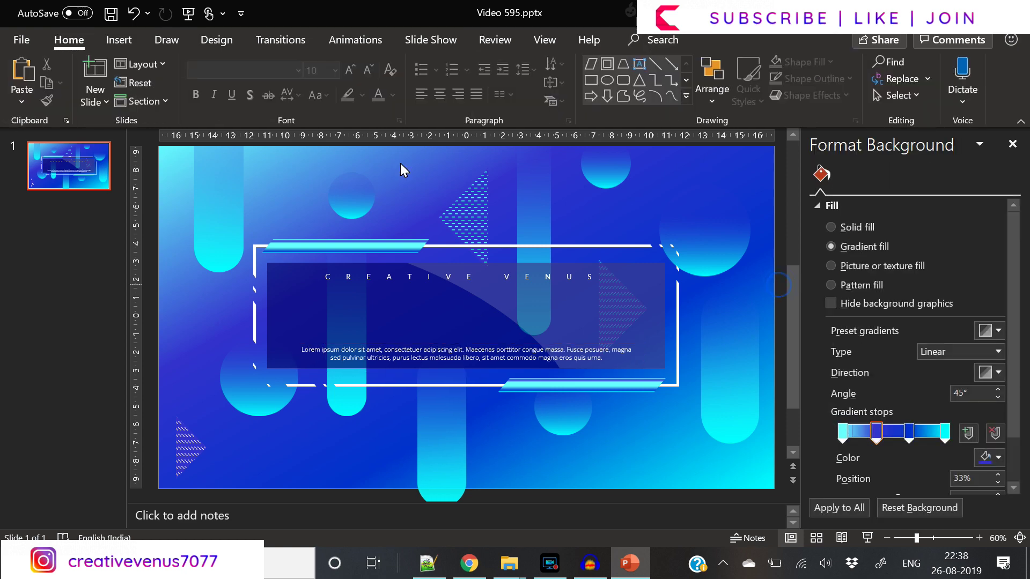
click(115, 41)
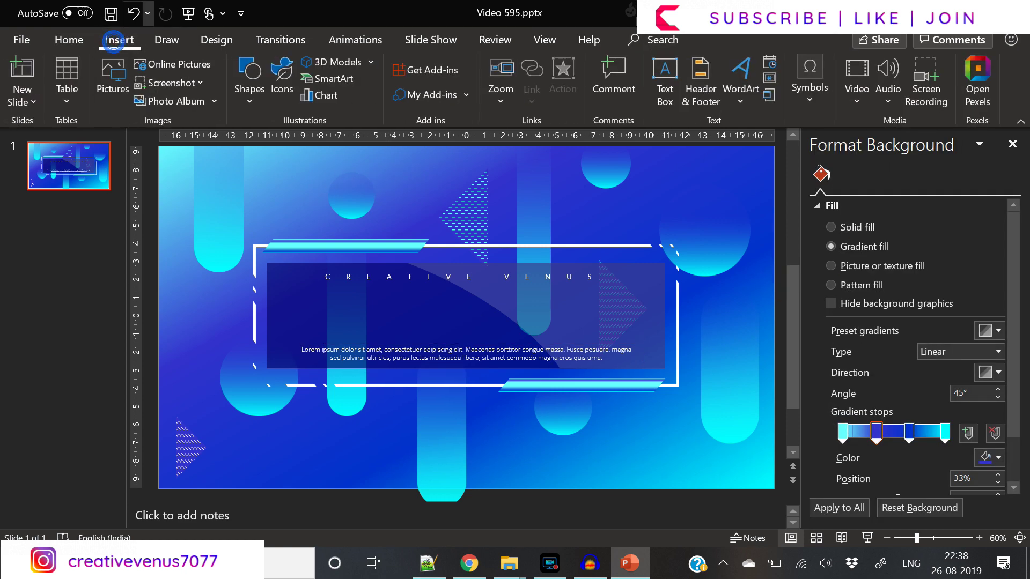
click(663, 88)
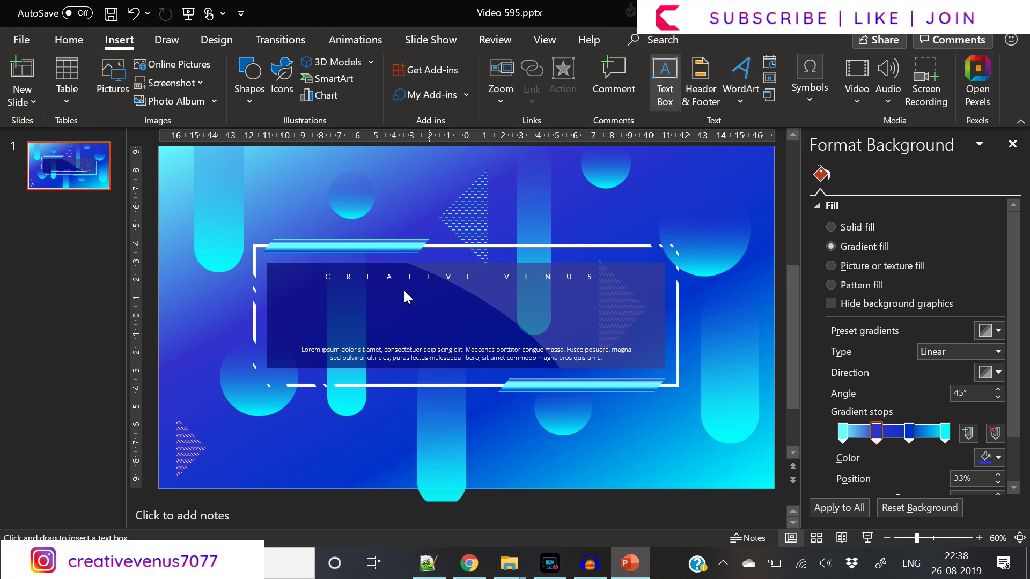
drag(361, 296, 588, 338)
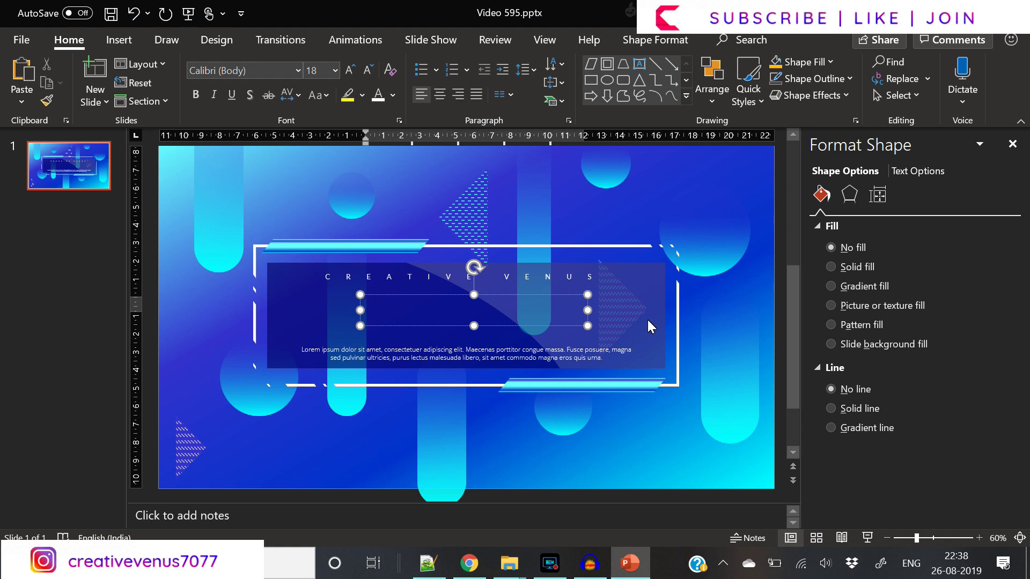
Type 'Rise up' as the title and set it in the Forte font
text(Rise up)
key(ctrl+a)
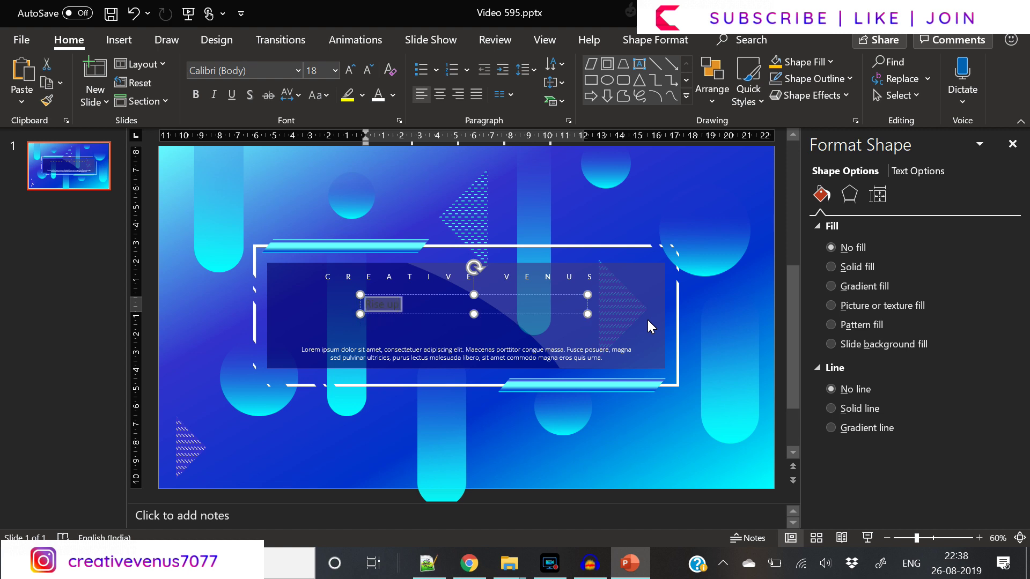
click(298, 70)
scroll(255, 259, down, 15)
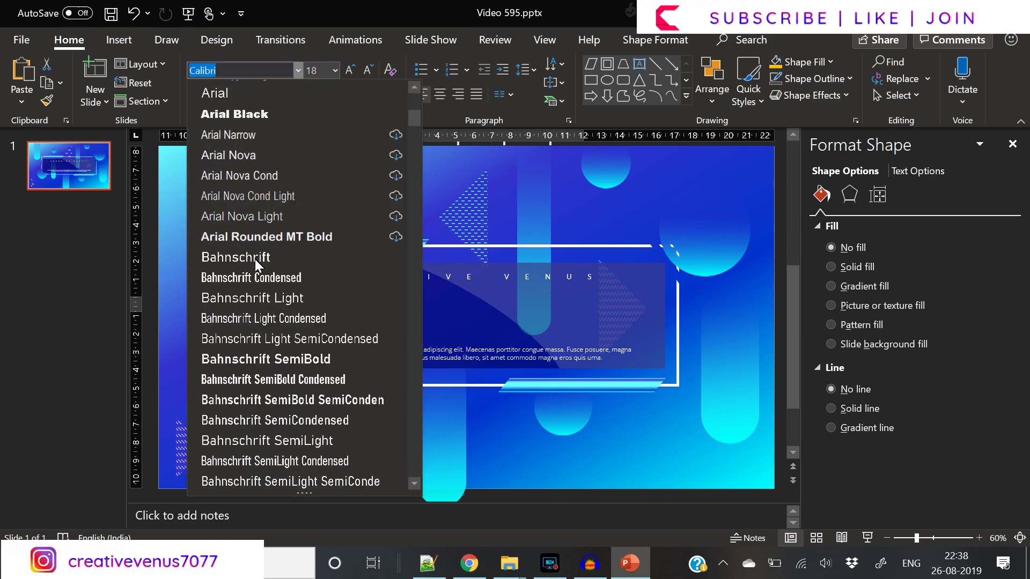
scroll(257, 246, down, 5)
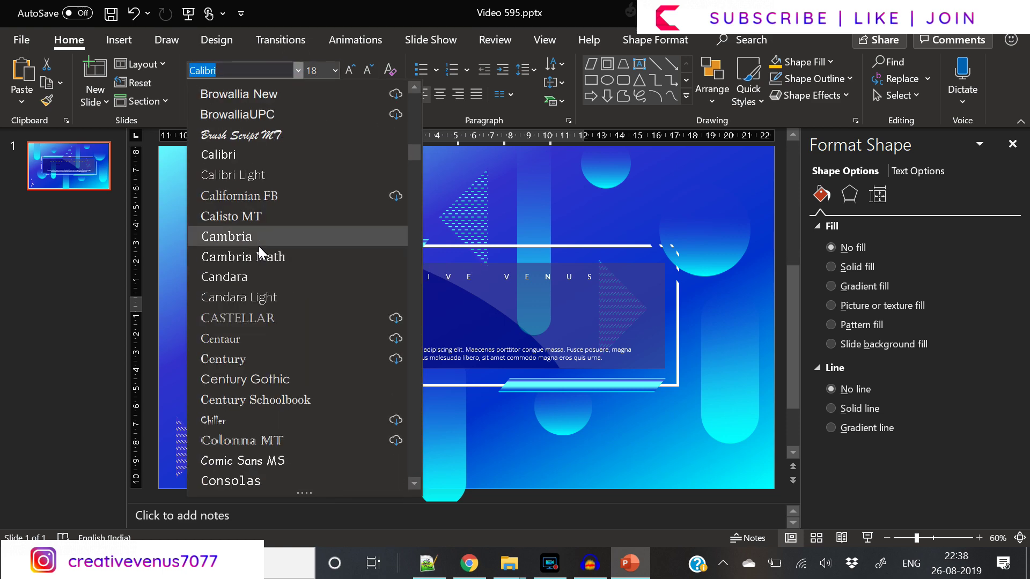
scroll(268, 251, down, 3)
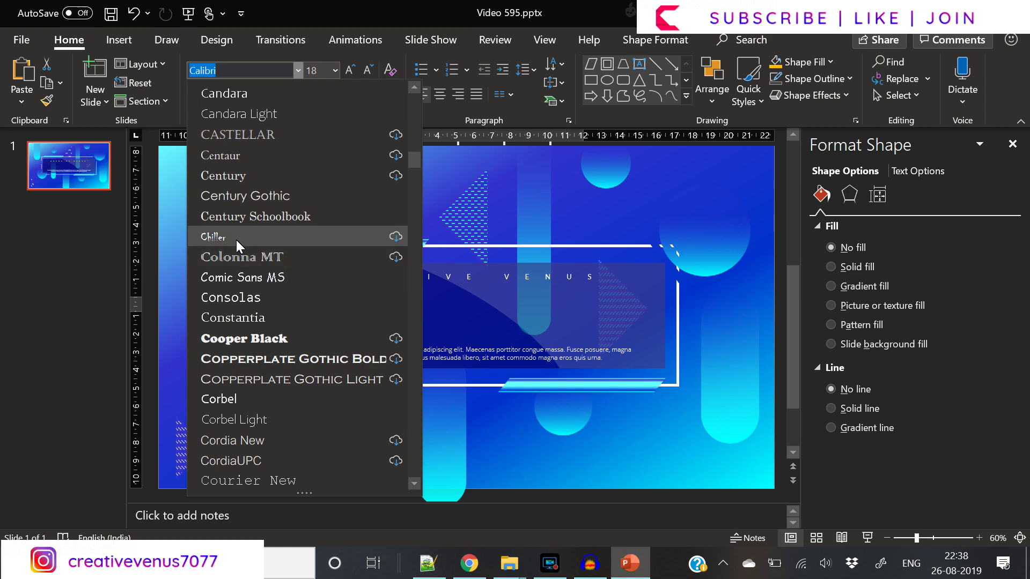
scroll(262, 263, down, 9)
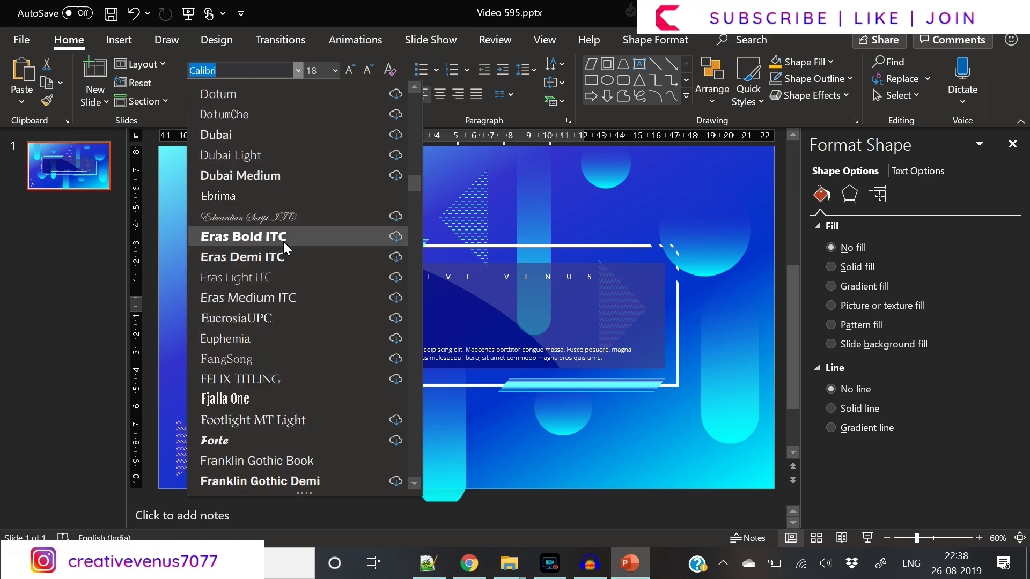
scroll(299, 273, down, 3)
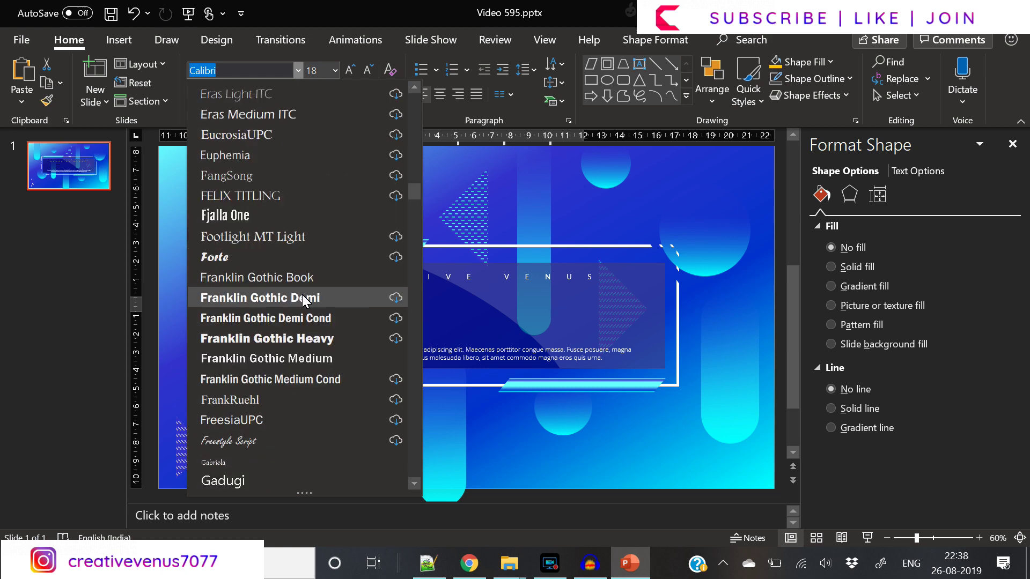
click(236, 260)
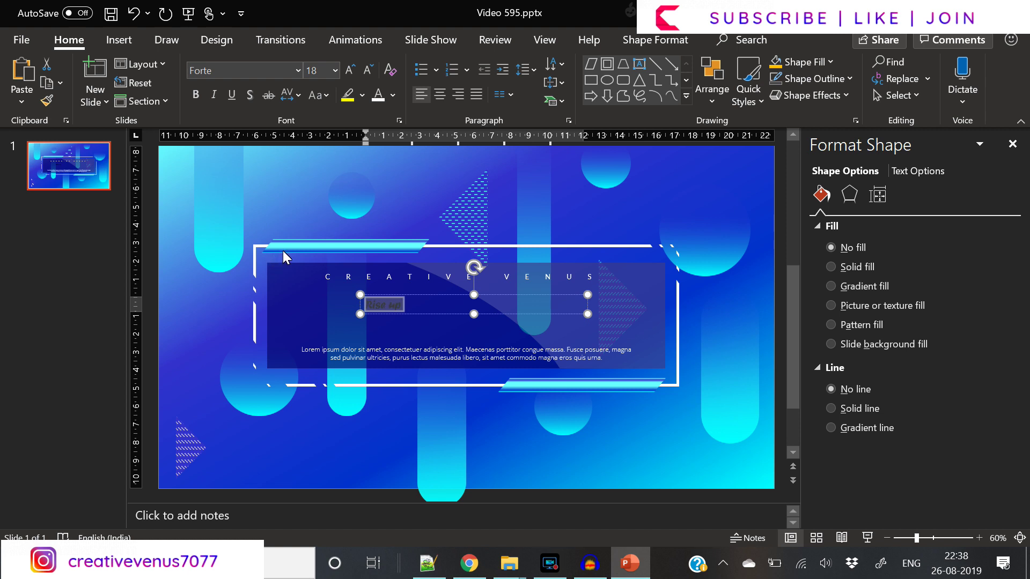
Enlarge the Rise up title to 72 pt and centre it within its text box
click(352, 69)
click(352, 69)
click(352, 70)
click(352, 69)
click(352, 69)
click(352, 70)
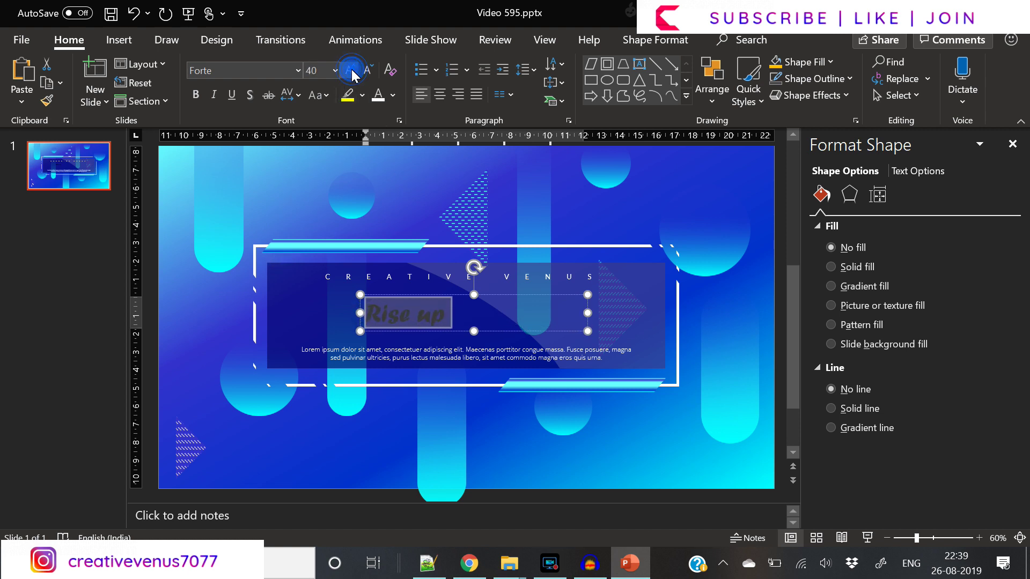
click(352, 70)
click(352, 70)
click(352, 69)
click(352, 70)
click(352, 69)
click(352, 69)
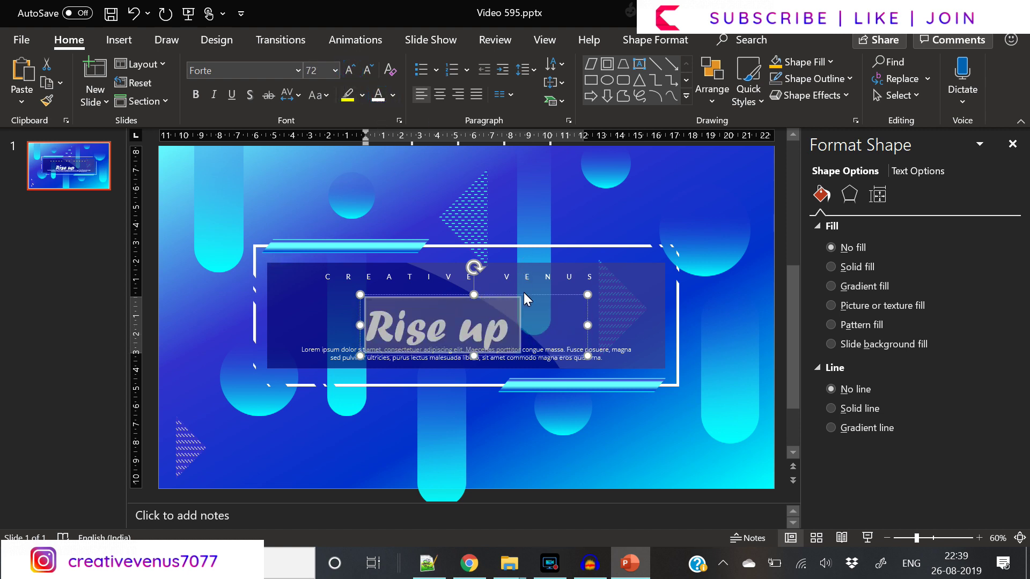
click(440, 94)
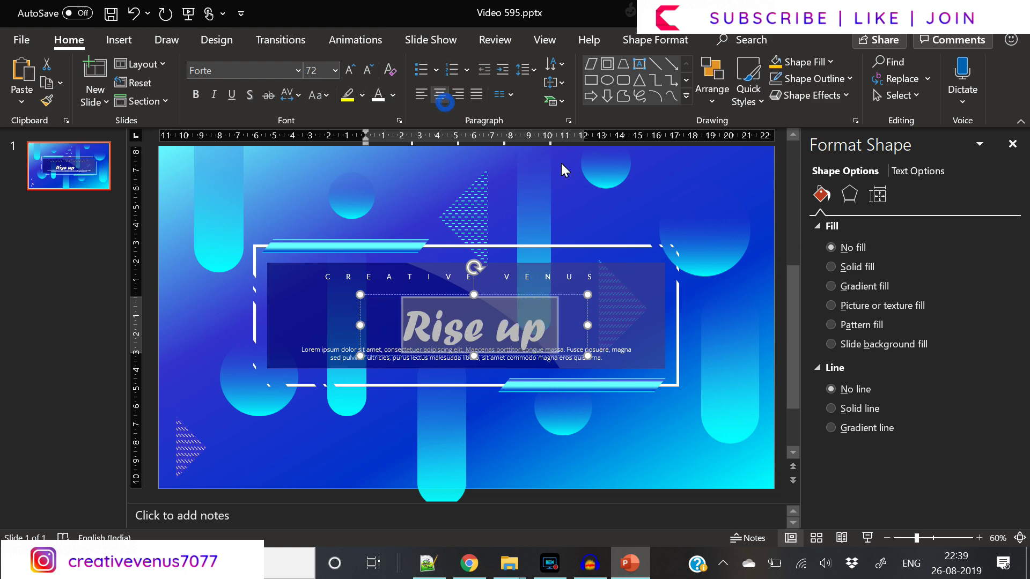
click(525, 297)
key(ctrl+shift+period)
key(ctrl+shift+period)
key(ctrl+shift+period)
key(ctrl+shift+period)
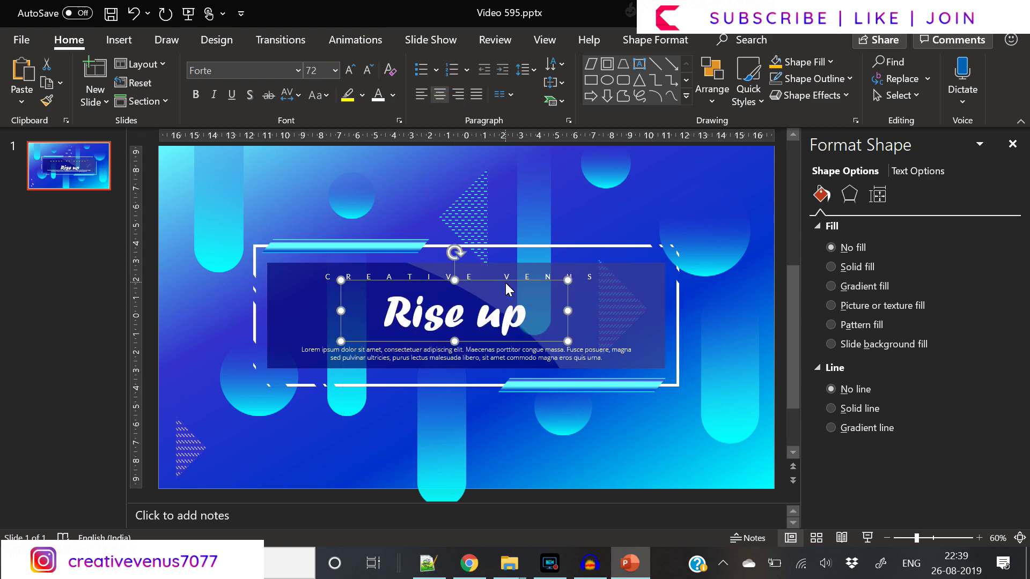
click(627, 310)
click(627, 310)
Adjust the glass panel and shift the small bottom circle slightly to the right
drag(937, 391, 928, 391)
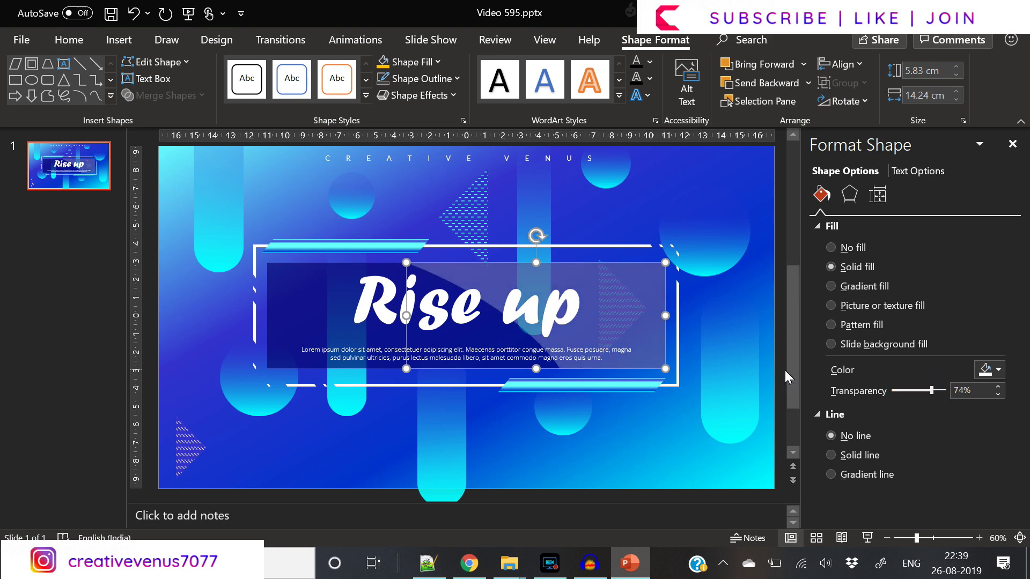
click(749, 425)
click(726, 425)
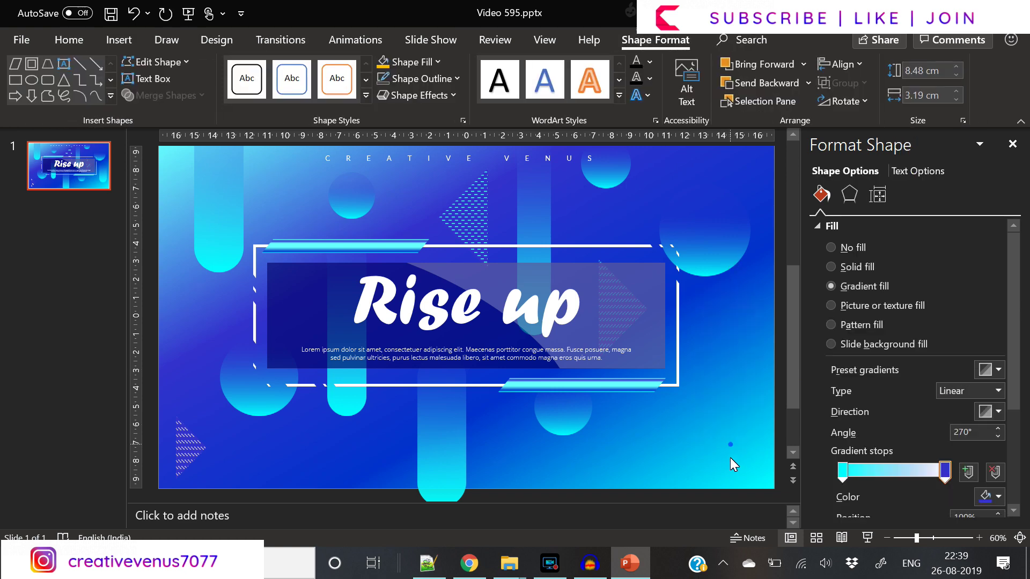
click(585, 439)
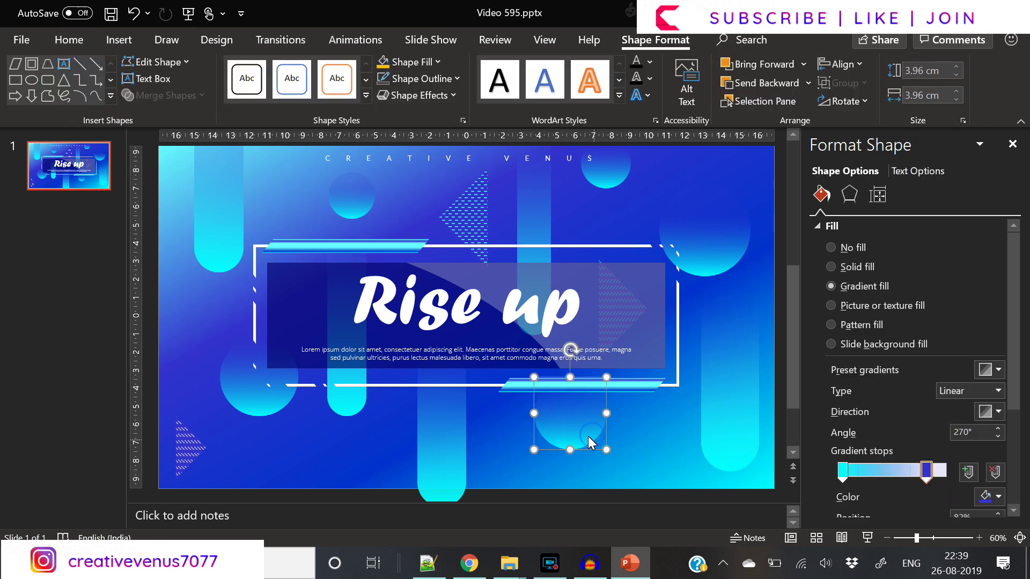
drag(588, 436, 606, 430)
click(355, 407)
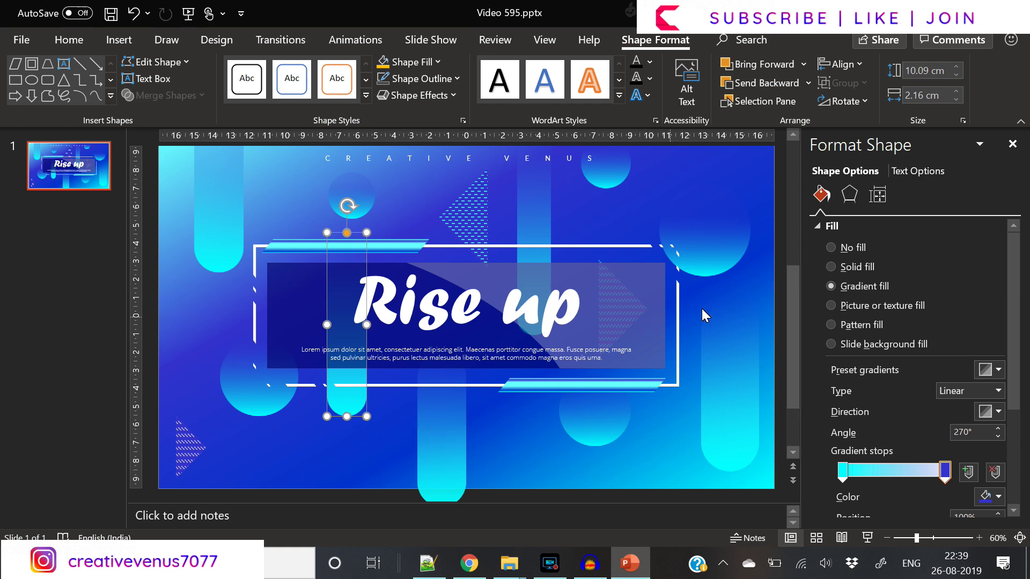
Switch the dark panel behind Rise up to a gradient fill
click(293, 298)
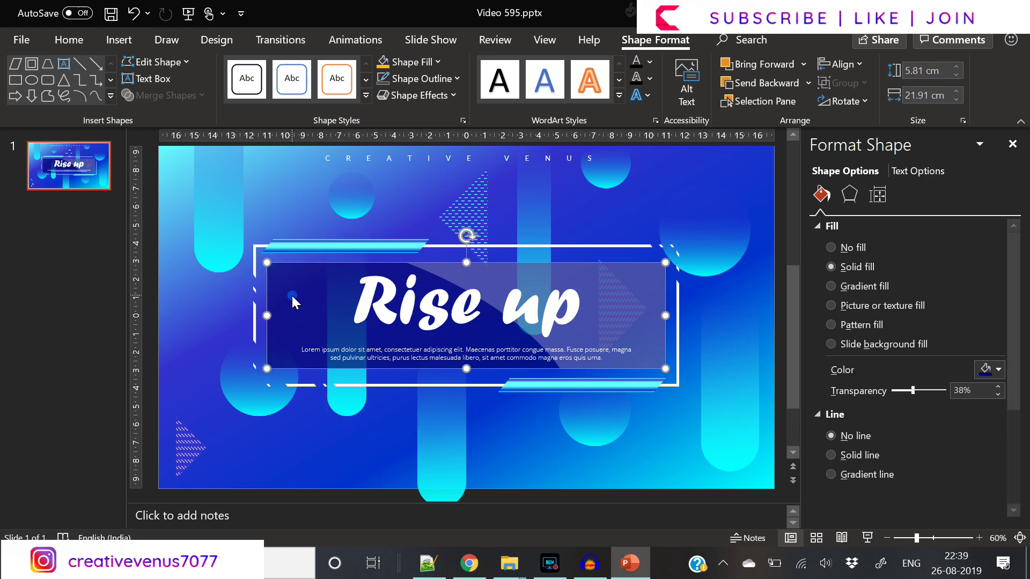
click(989, 369)
click(973, 334)
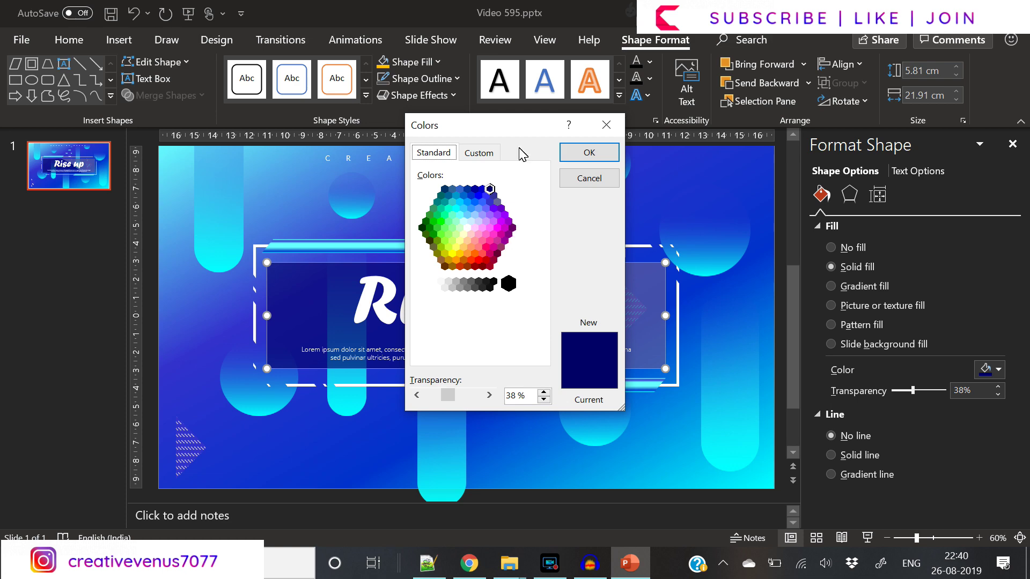
click(591, 177)
click(840, 287)
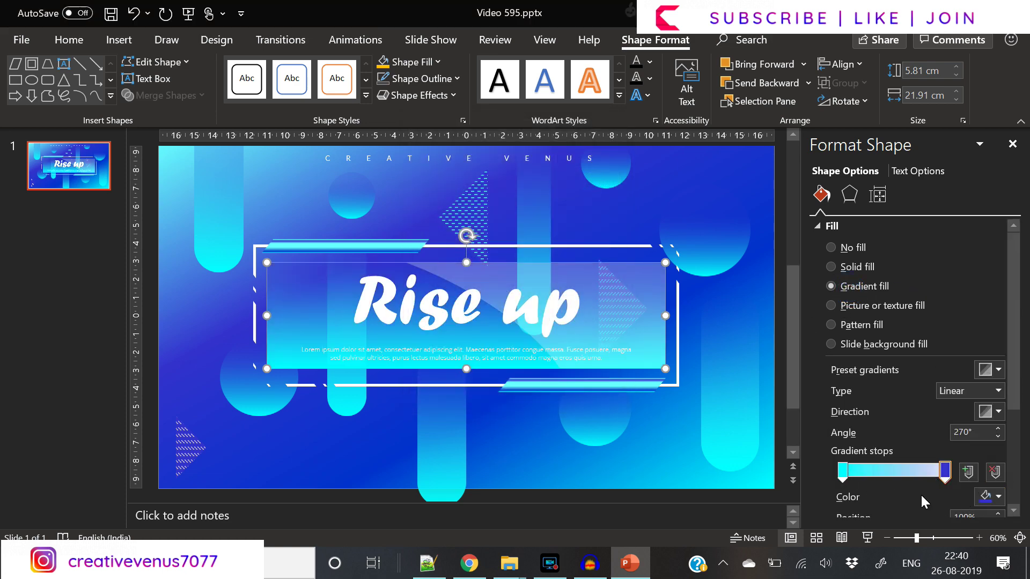
Set the left gradient stop to a violet colour
click(841, 473)
click(998, 497)
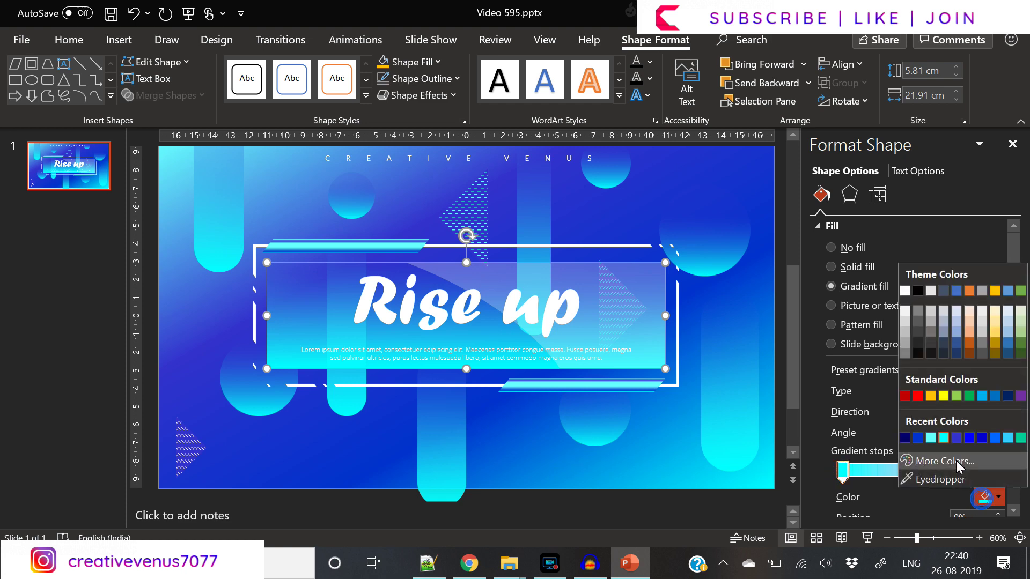
click(936, 459)
click(508, 229)
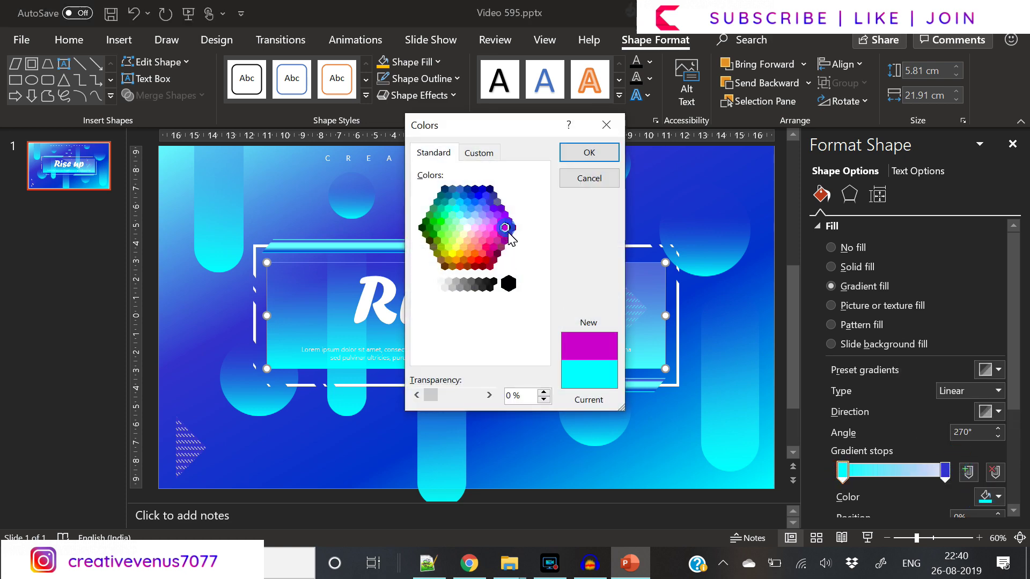
click(513, 228)
click(509, 221)
click(589, 152)
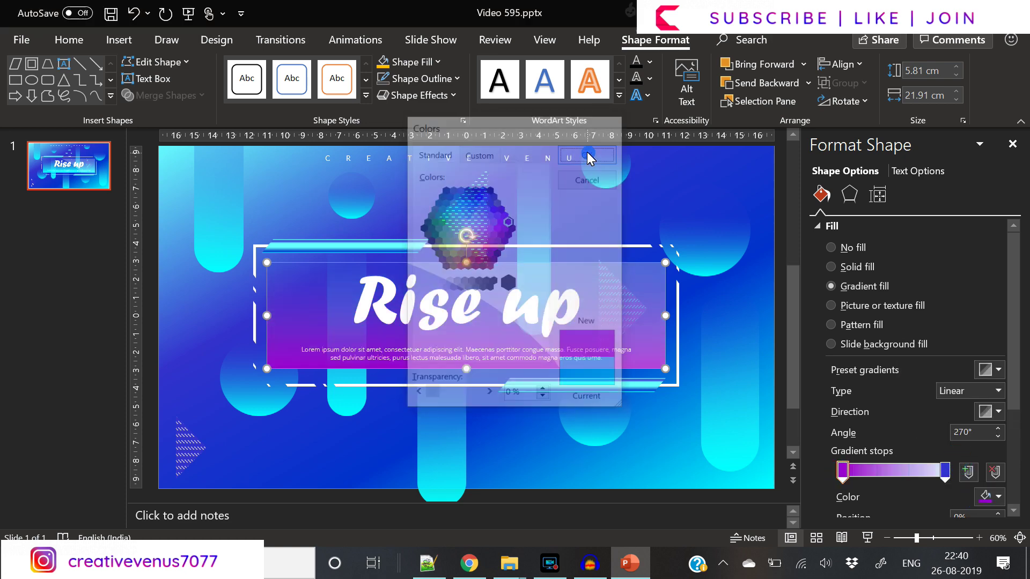
Set the right gradient stop to a dark navy colour
click(945, 471)
drag(1014, 393, 1014, 458)
click(998, 391)
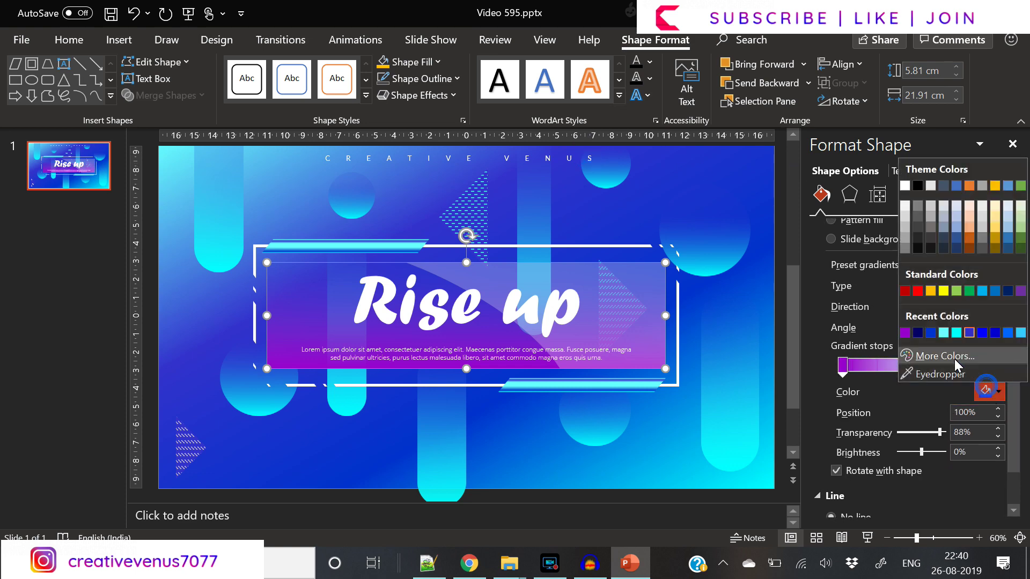
click(939, 358)
click(490, 194)
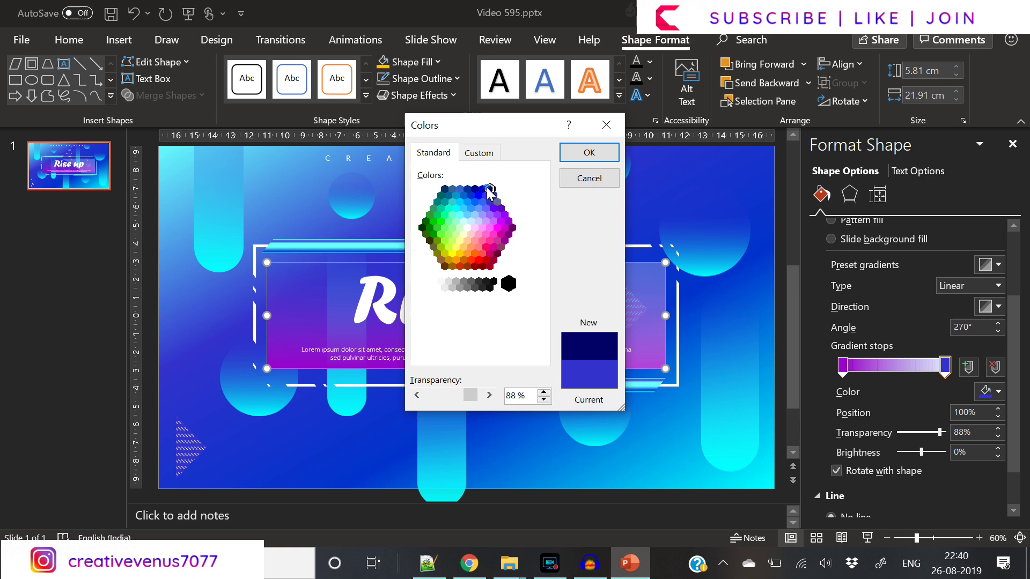
click(589, 153)
Raise the left stop's transparency and move the dark navy stop toward the middle
drag(945, 365, 1007, 386)
drag(1014, 316, 1014, 338)
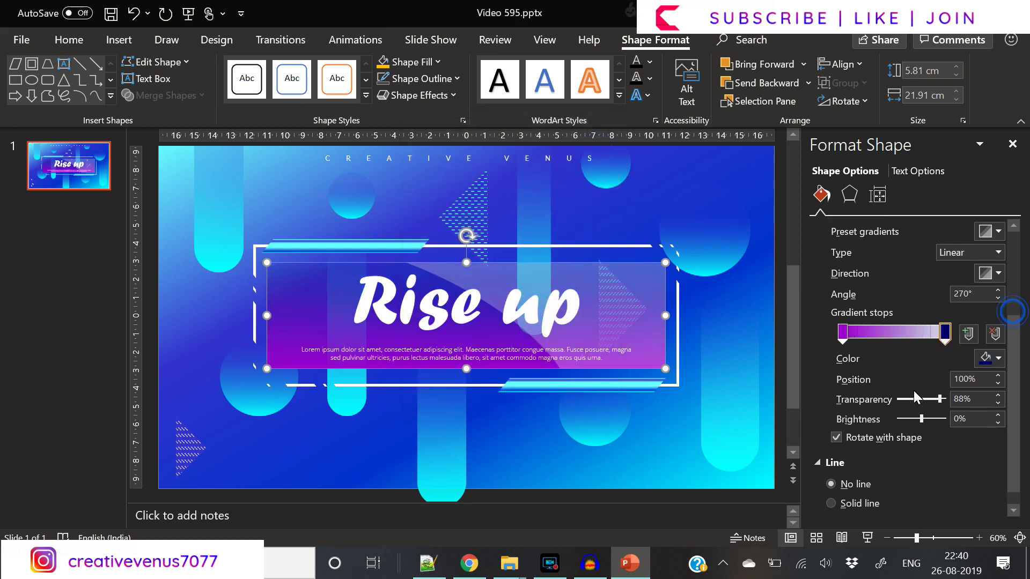
mouse_move(940, 401)
mouse_down()
mouse_move(883, 404)
mouse_move(922, 405)
mouse_up()
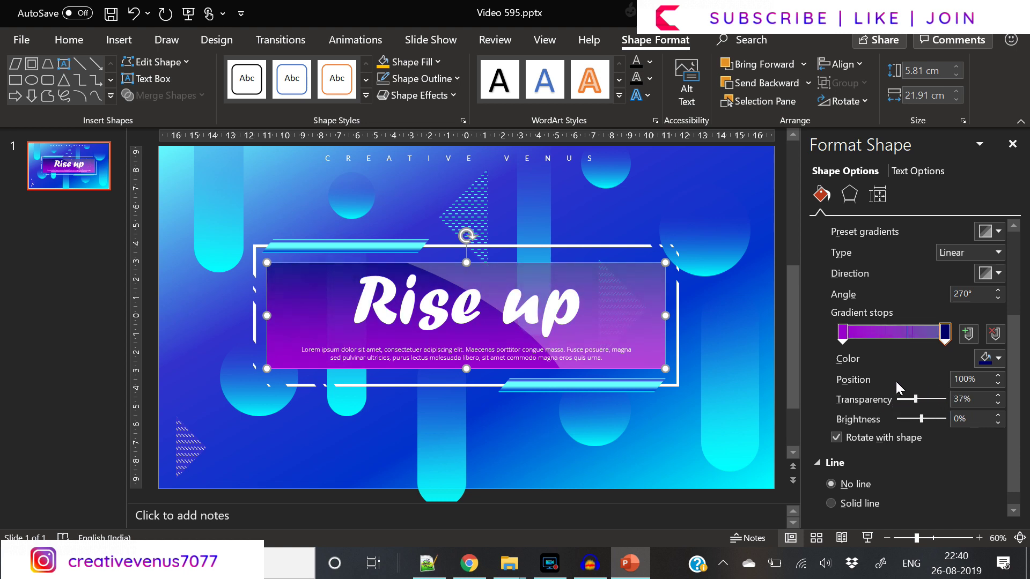
click(843, 332)
drag(897, 406, 906, 401)
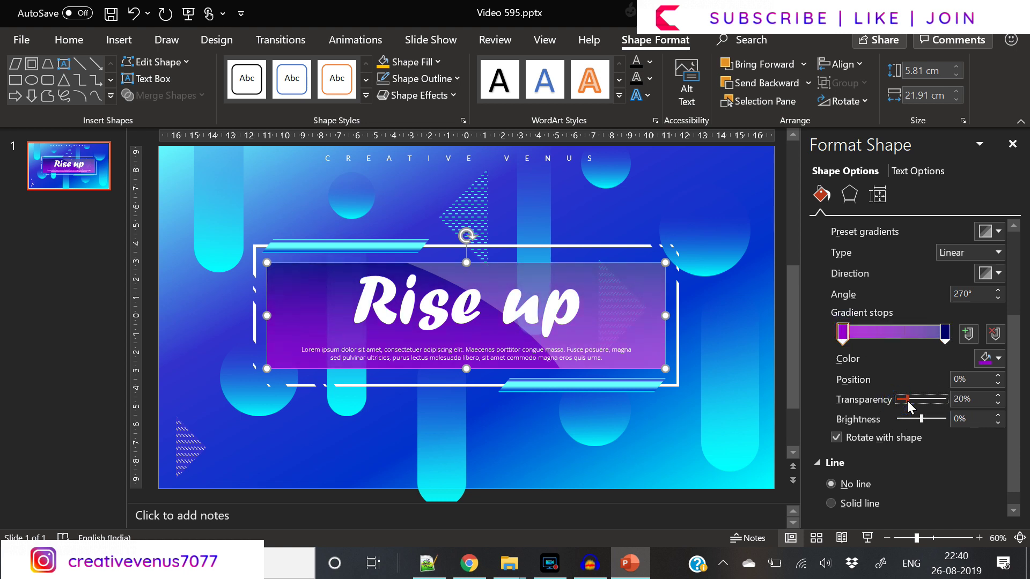
drag(943, 337, 872, 339)
Make the gradient run left to right and the purple stop fully opaque
click(990, 273)
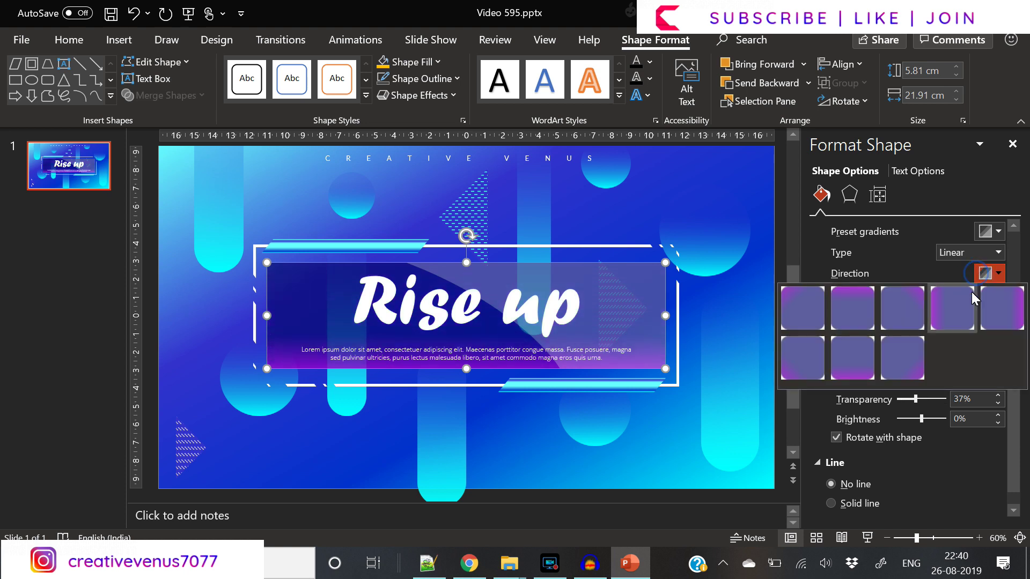
click(965, 300)
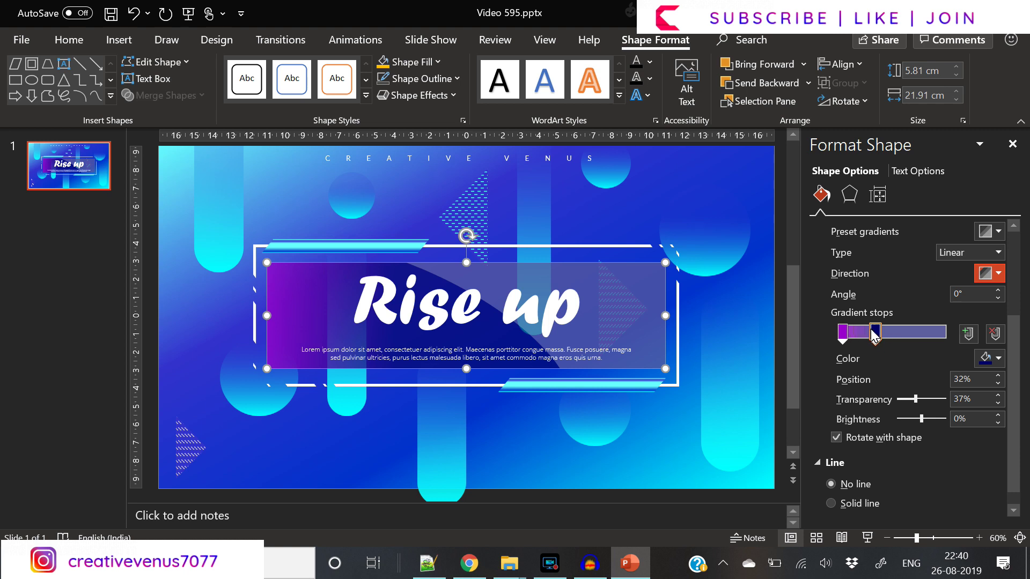
drag(874, 335, 882, 338)
click(843, 332)
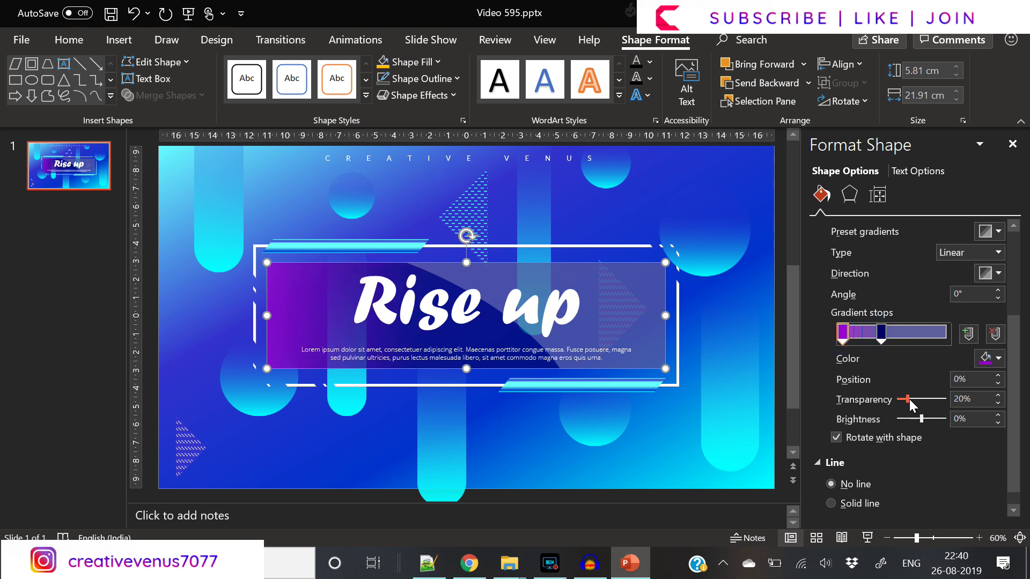
drag(910, 399, 881, 391)
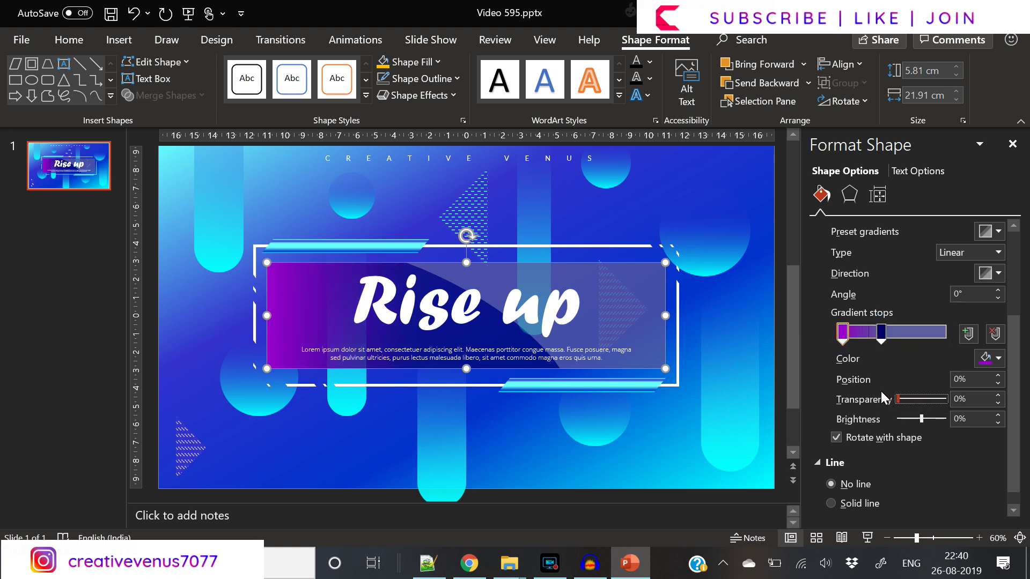
Angle the gradient at 225°, place the dark stop near 21%, and make the first stop light cyan
click(998, 273)
click(963, 328)
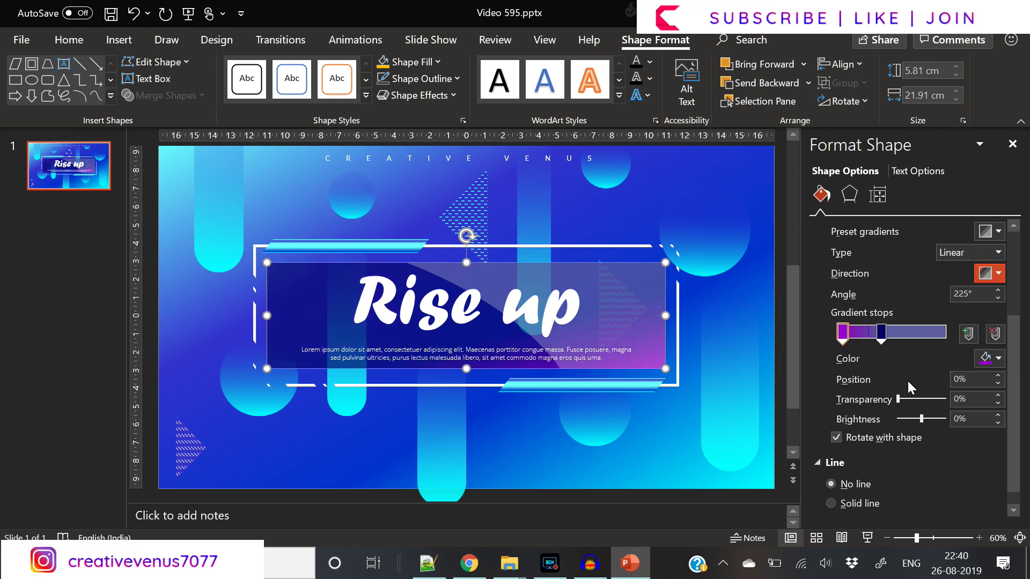
mouse_move(879, 331)
mouse_down()
mouse_move(897, 340)
mouse_move(868, 338)
mouse_up()
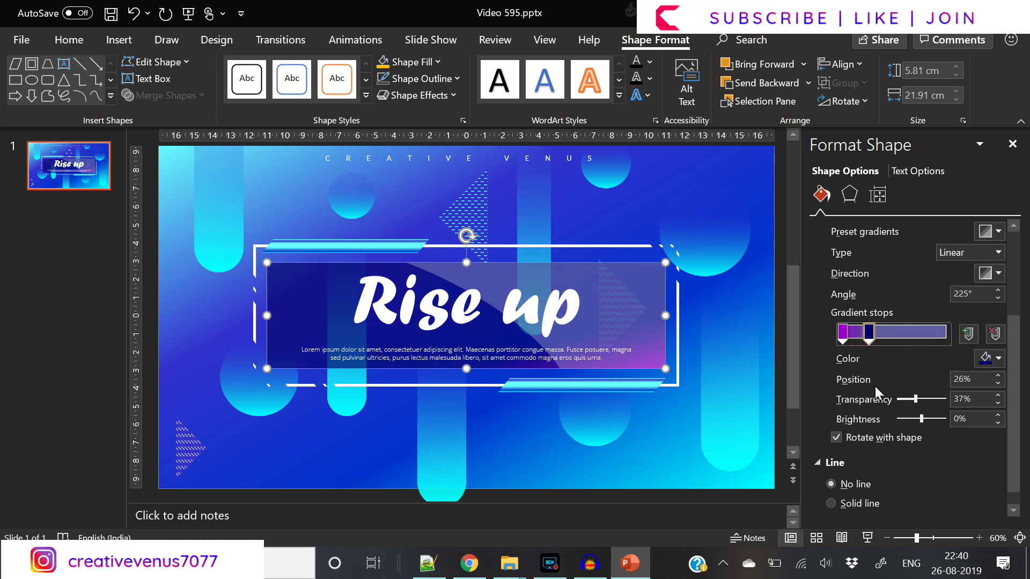
click(843, 331)
click(987, 358)
click(943, 299)
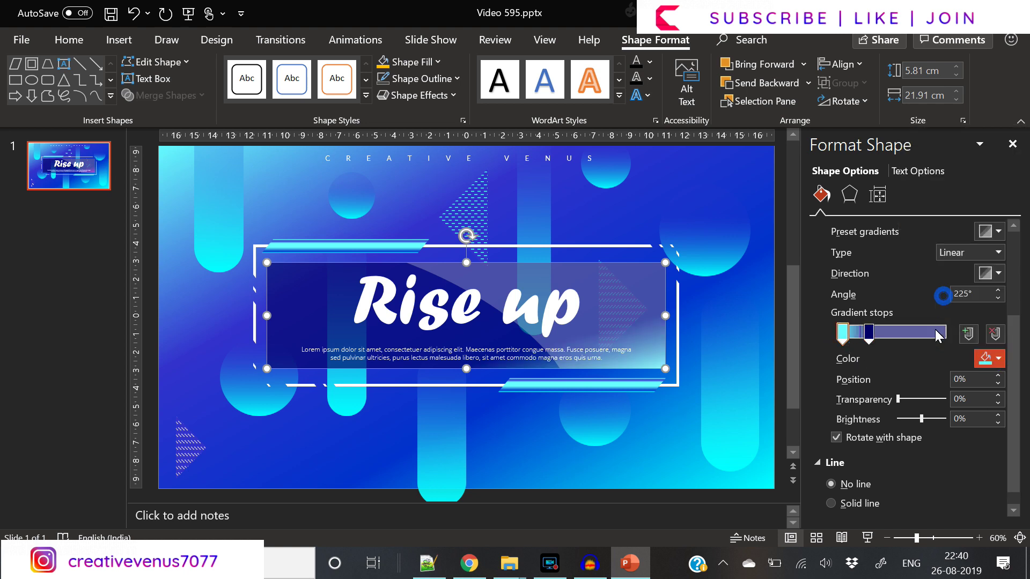
drag(869, 334, 872, 338)
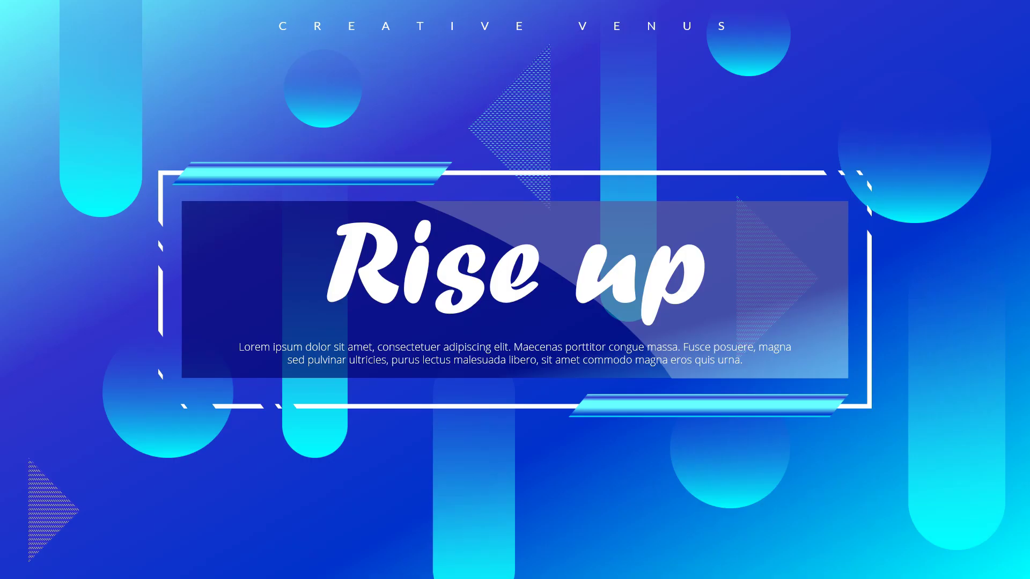